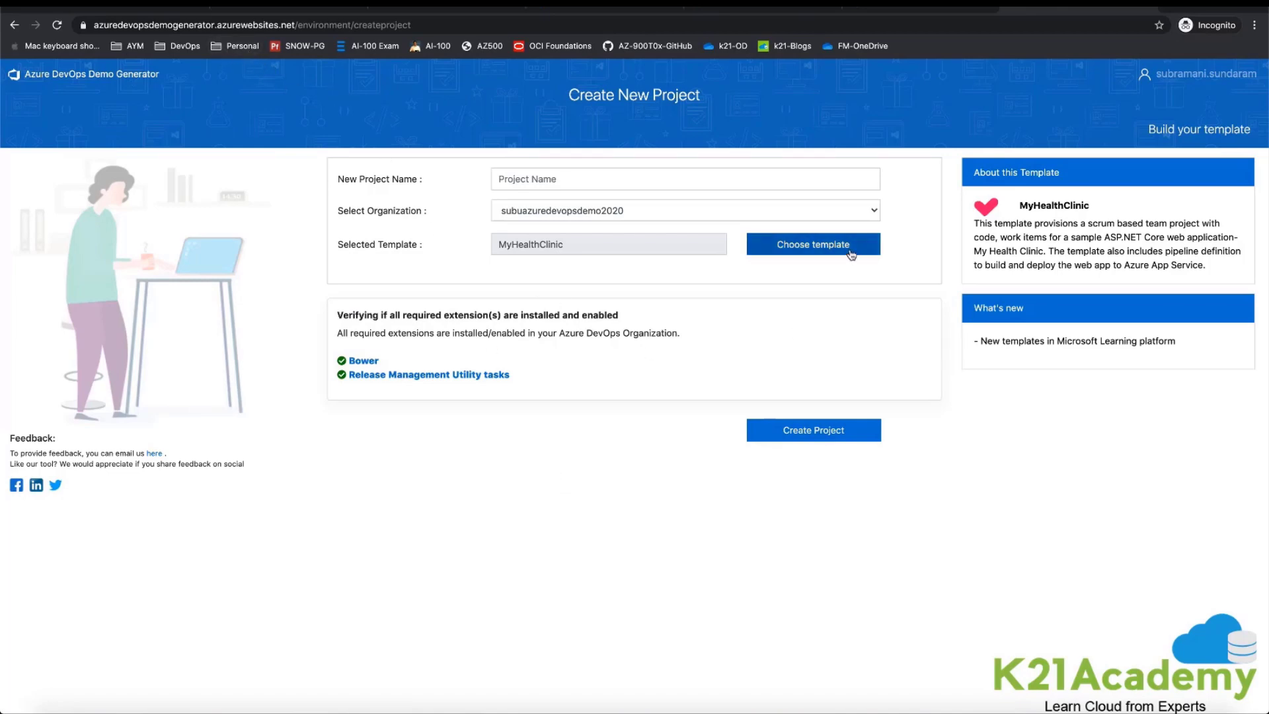
Step: Browse the available demo project templates, including MyHealthClinic, and close the template list without changing the selection
{"action": "left_click_drag", "start_coordinate": [1022, 209], "coordinate": [1101, 209]}
{"action": "left_click", "coordinate": [831, 234]}
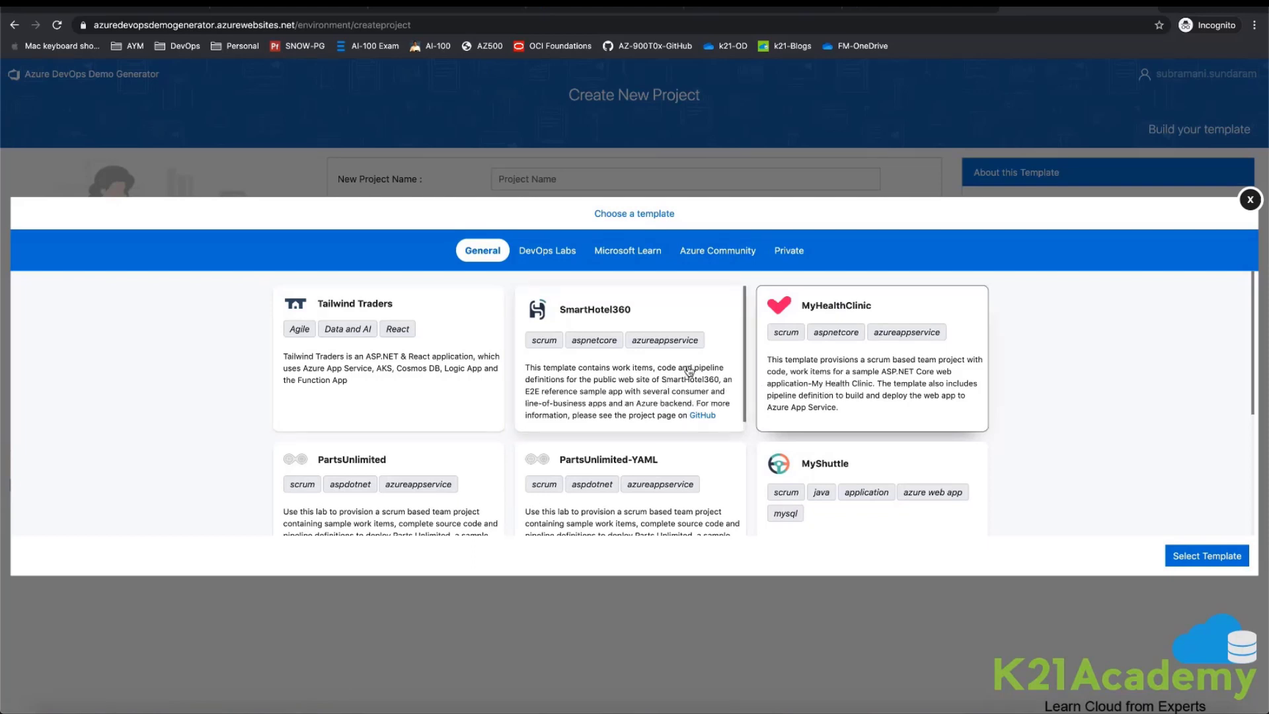
{"action": "left_click", "coordinate": [926, 384]}
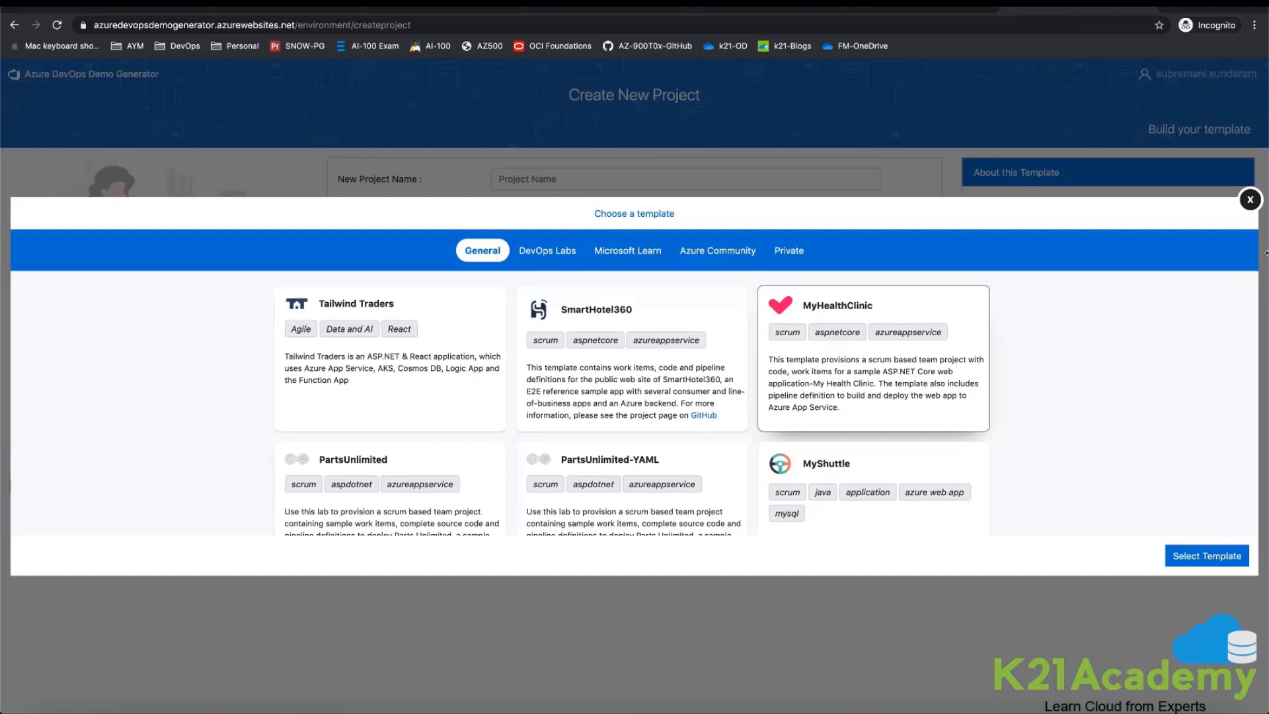
{"action": "left_click", "coordinate": [1250, 199]}
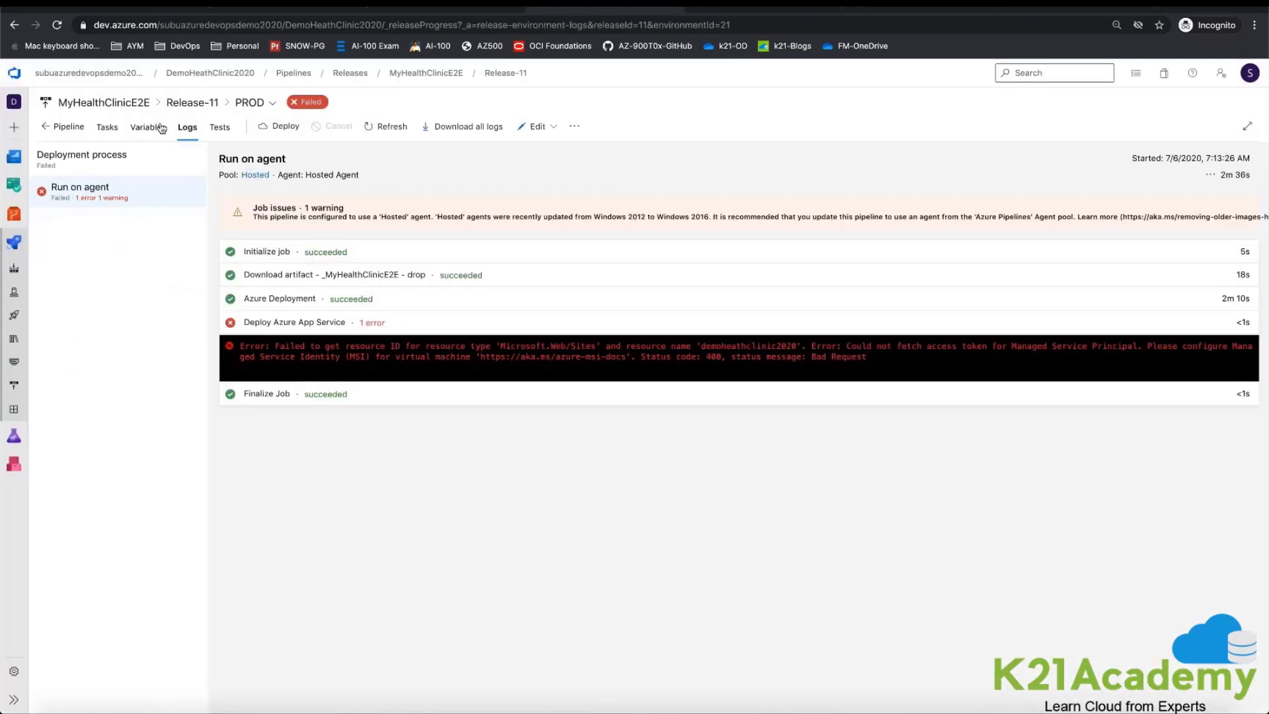
Step: Open the MyHealthClinicE2E build pipeline of the DemoHeathClinic2020 project in the editor to examine its tasks
{"action": "left_click", "coordinate": [88, 73]}
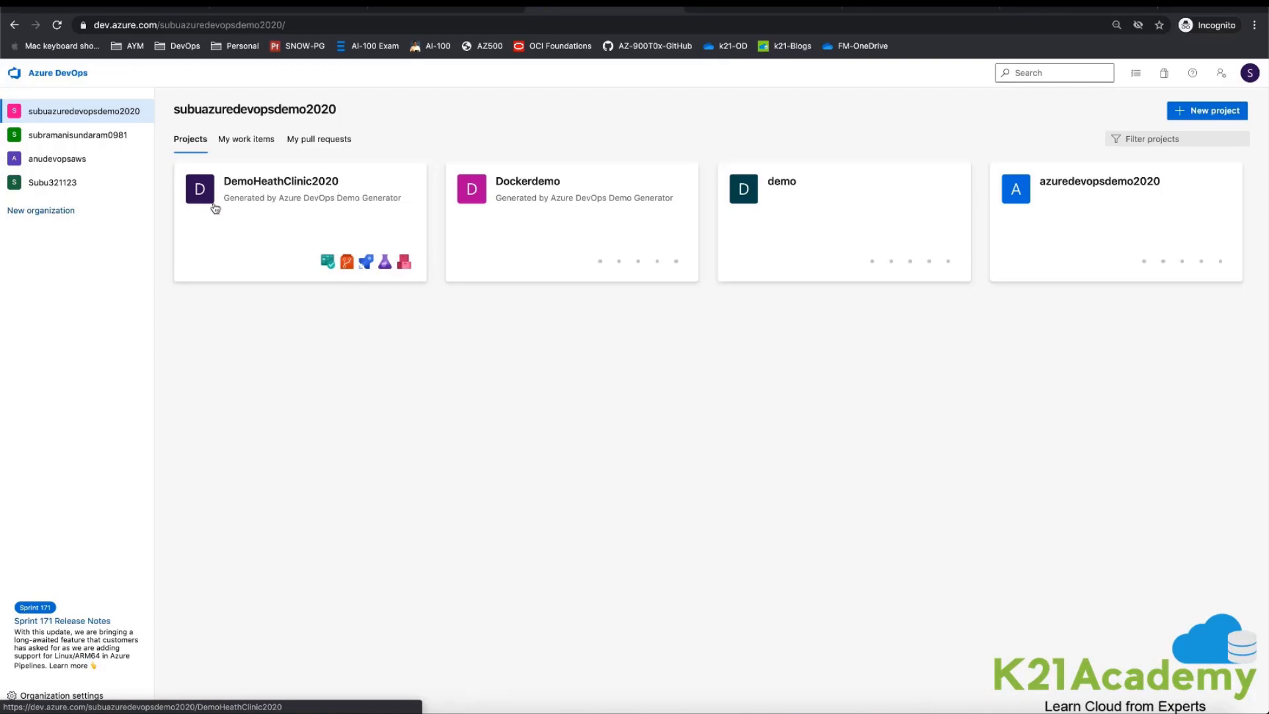
{"action": "left_click", "coordinate": [301, 193]}
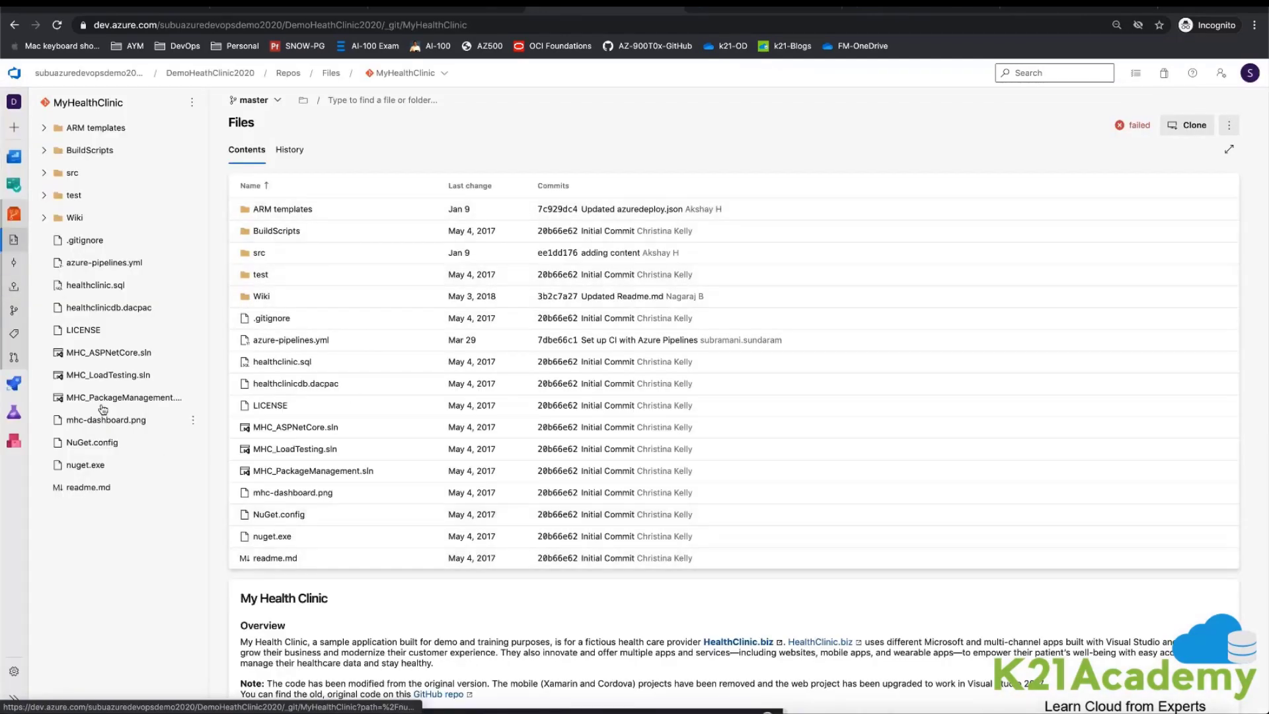
{"action": "mouse_move", "coordinate": [14, 384]}
{"action": "left_click", "coordinate": [68, 401]}
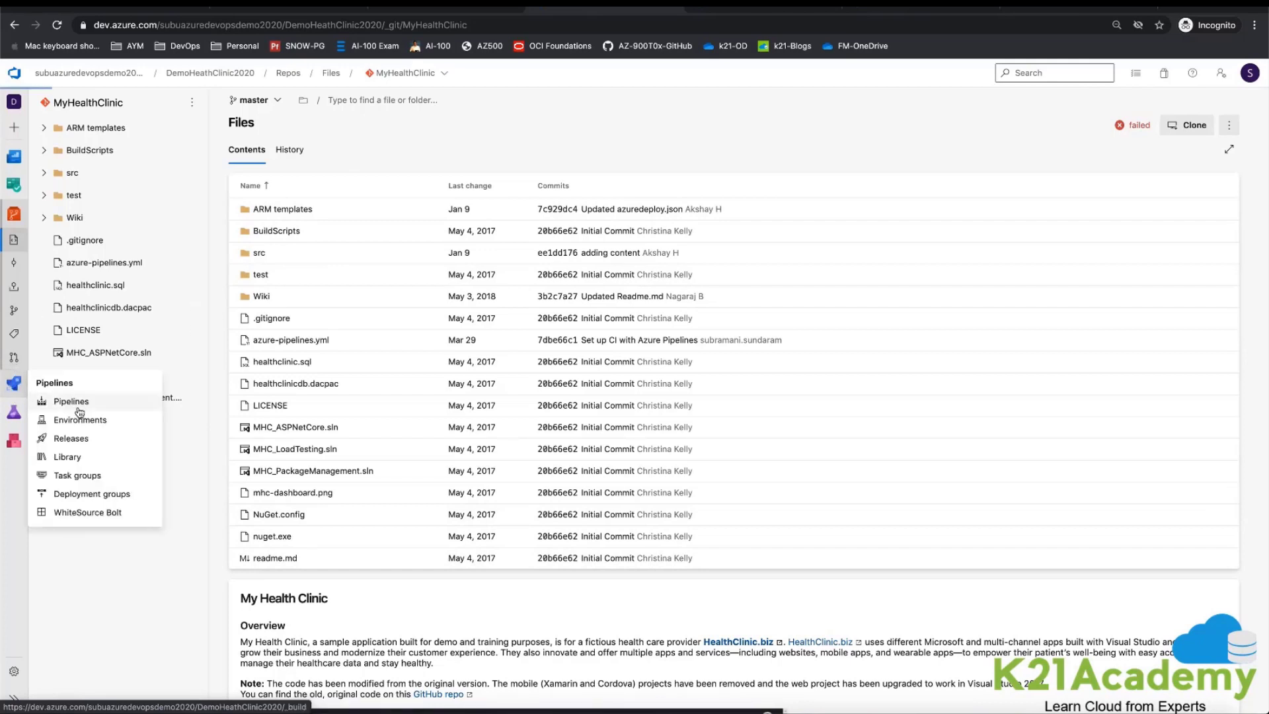
{"action": "left_click", "coordinate": [140, 270]}
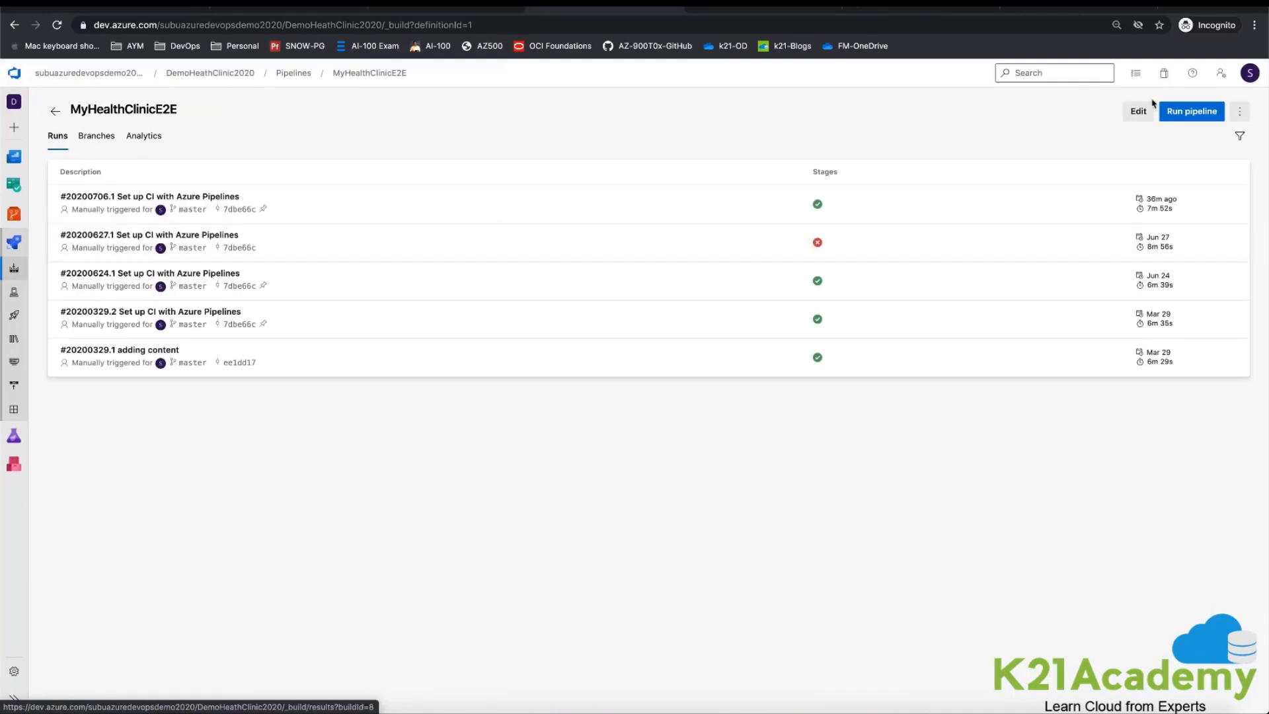
{"action": "left_click", "coordinate": [1138, 112]}
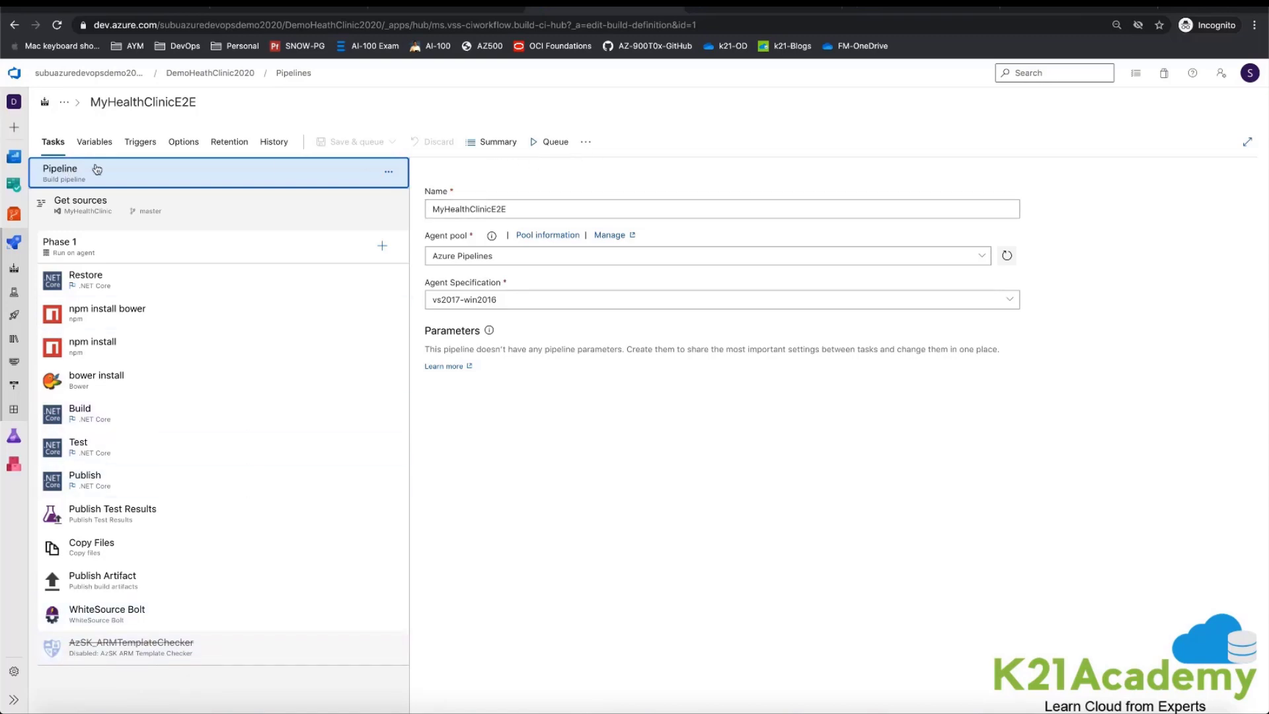
Step: Examine the WhiteSource Bolt task log in run #20200706.1 of the MyHealthClinicE2E build pipeline
{"action": "left_click", "coordinate": [304, 75]}
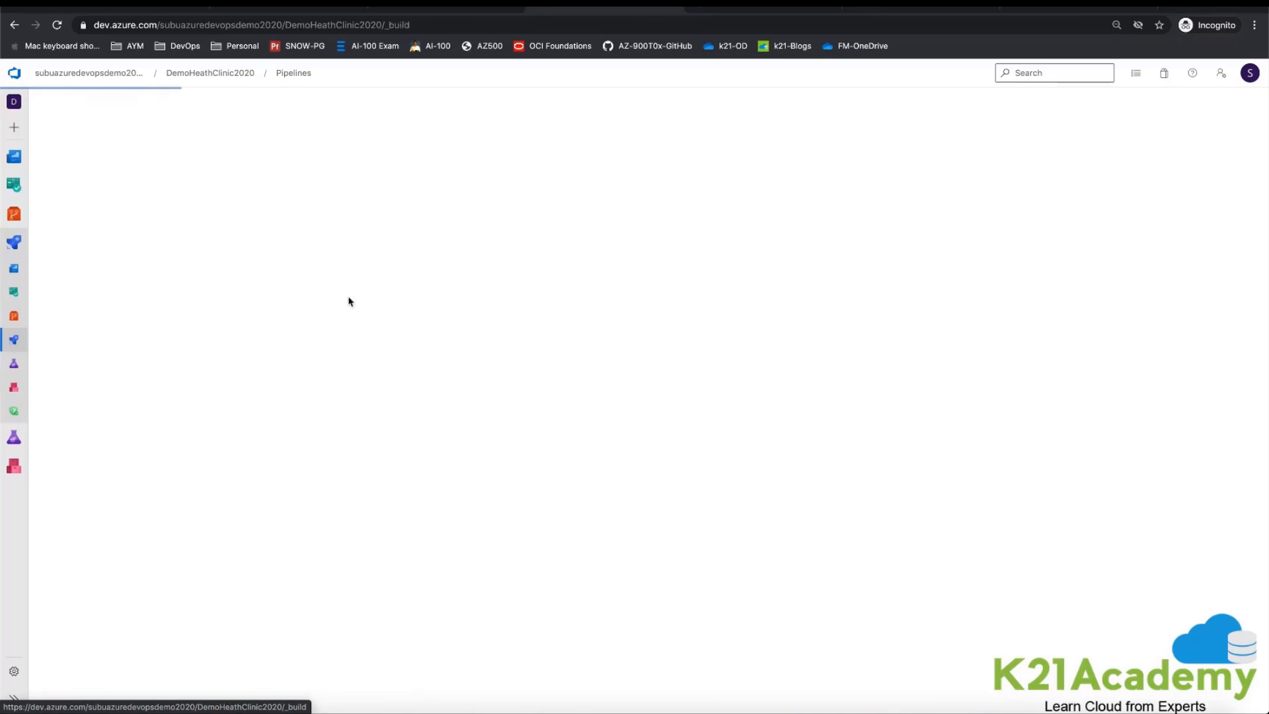
{"action": "left_click", "coordinate": [123, 275]}
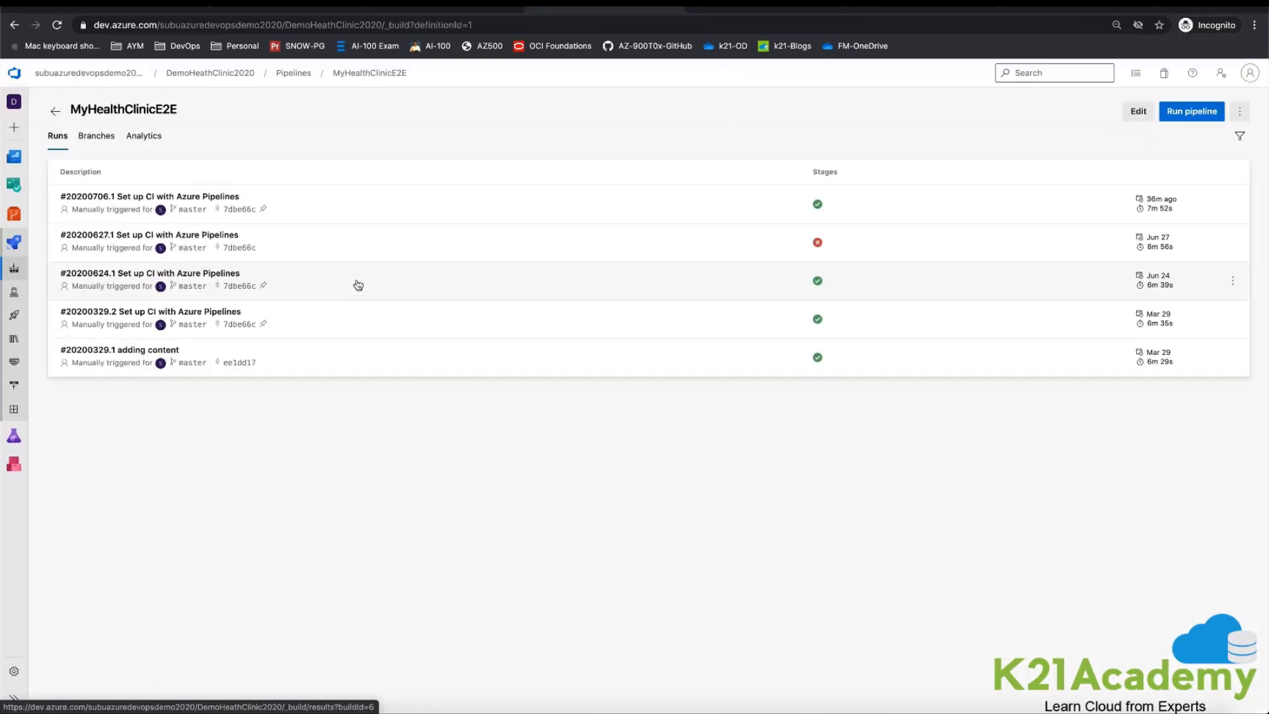
{"action": "left_click", "coordinate": [820, 207]}
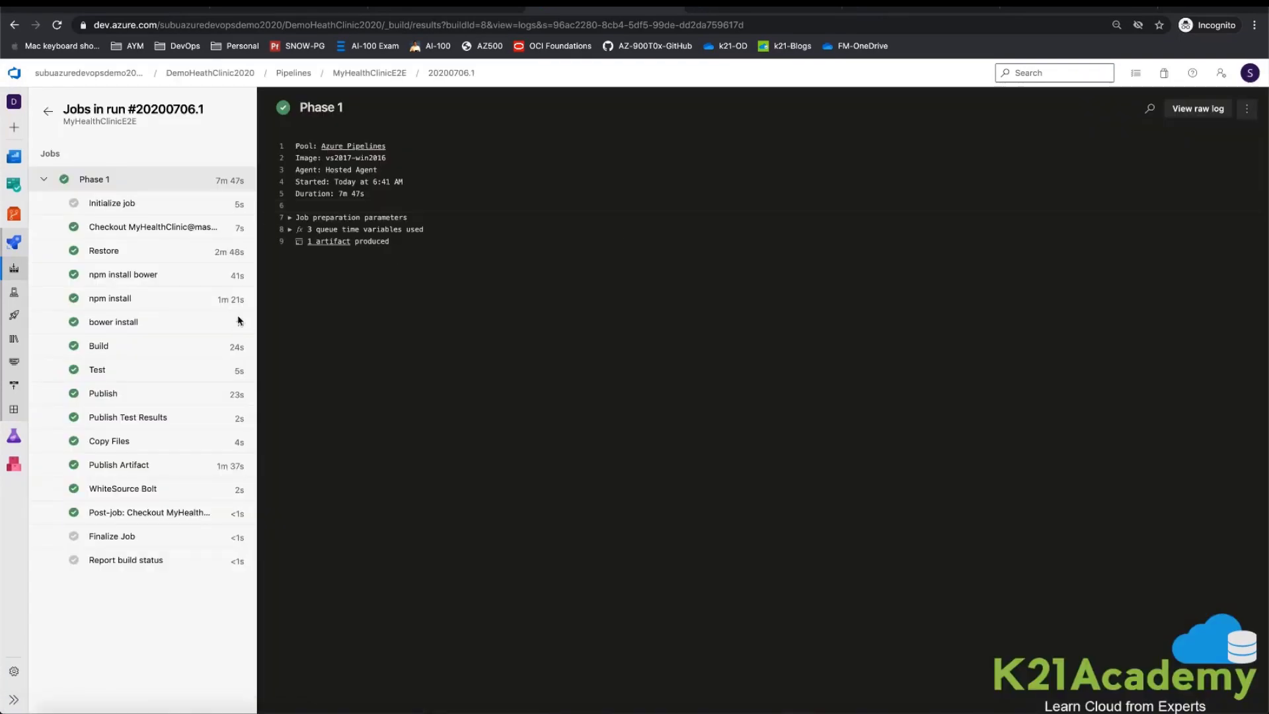
{"action": "left_click", "coordinate": [134, 486]}
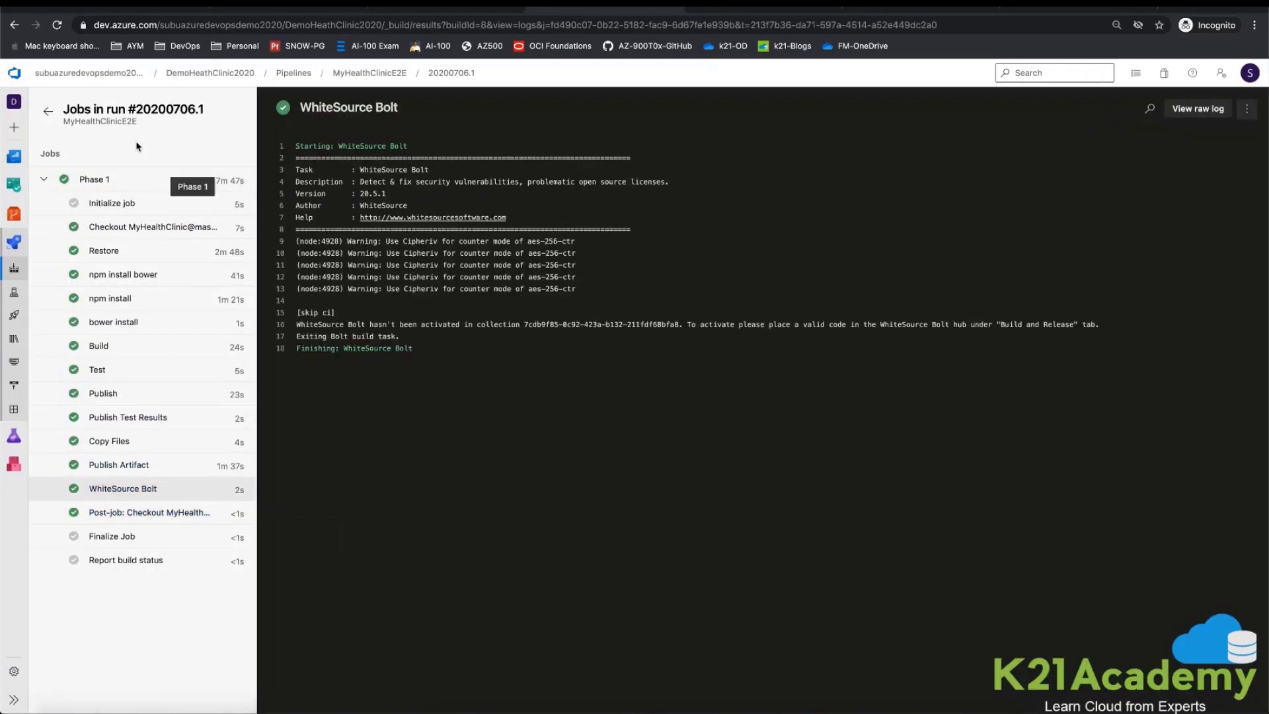
Step: Examine the contents of the published drop artifact of build run #20200706.1
{"action": "left_click", "coordinate": [47, 111]}
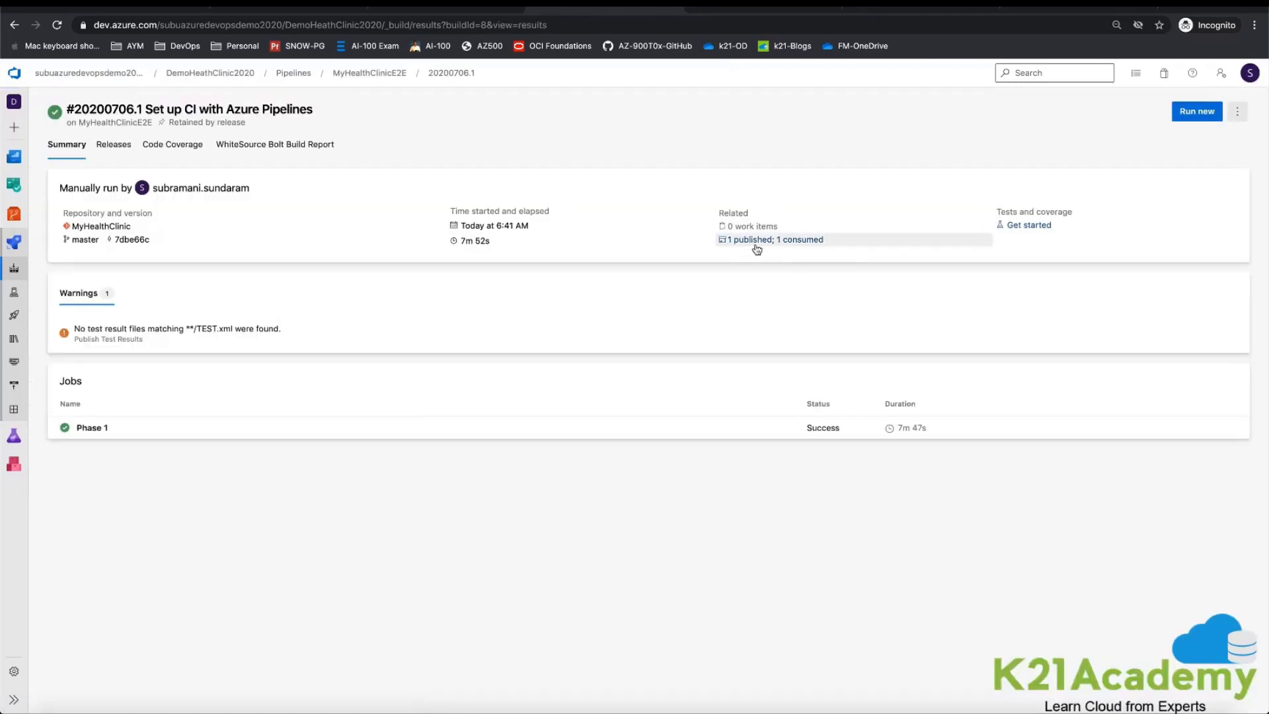
{"action": "left_click", "coordinate": [751, 243]}
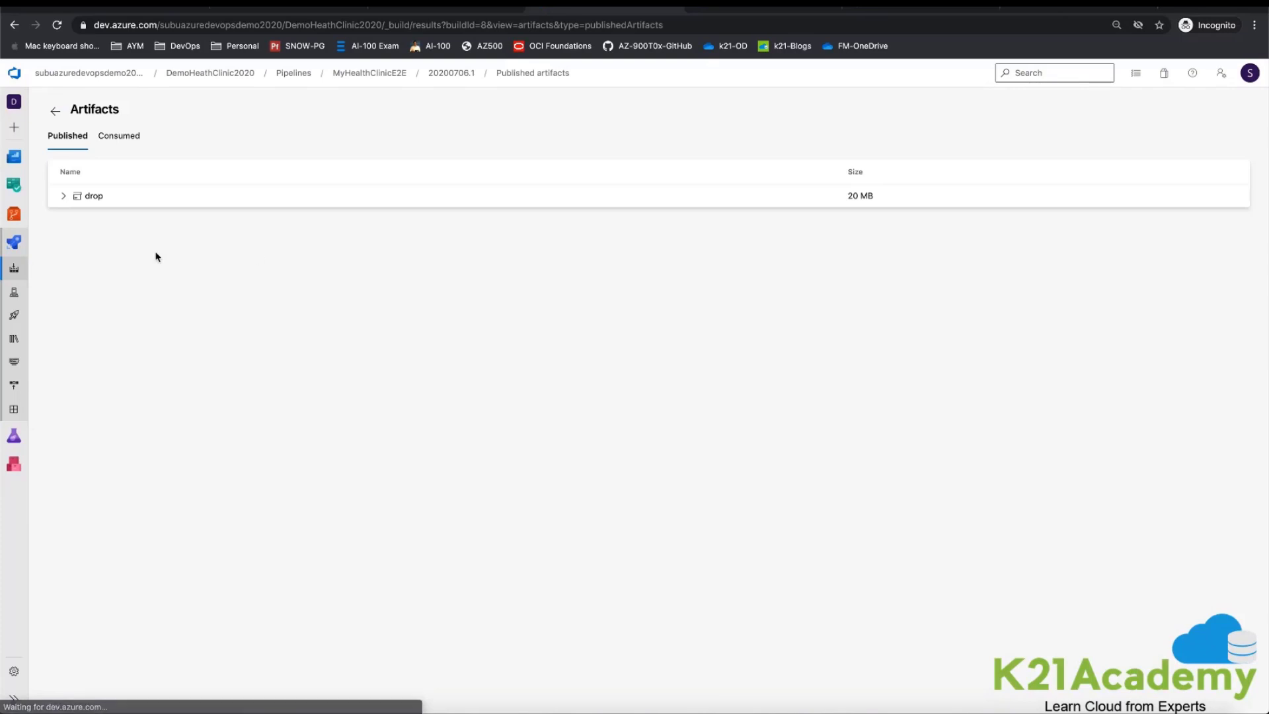
{"action": "left_click", "coordinate": [64, 196]}
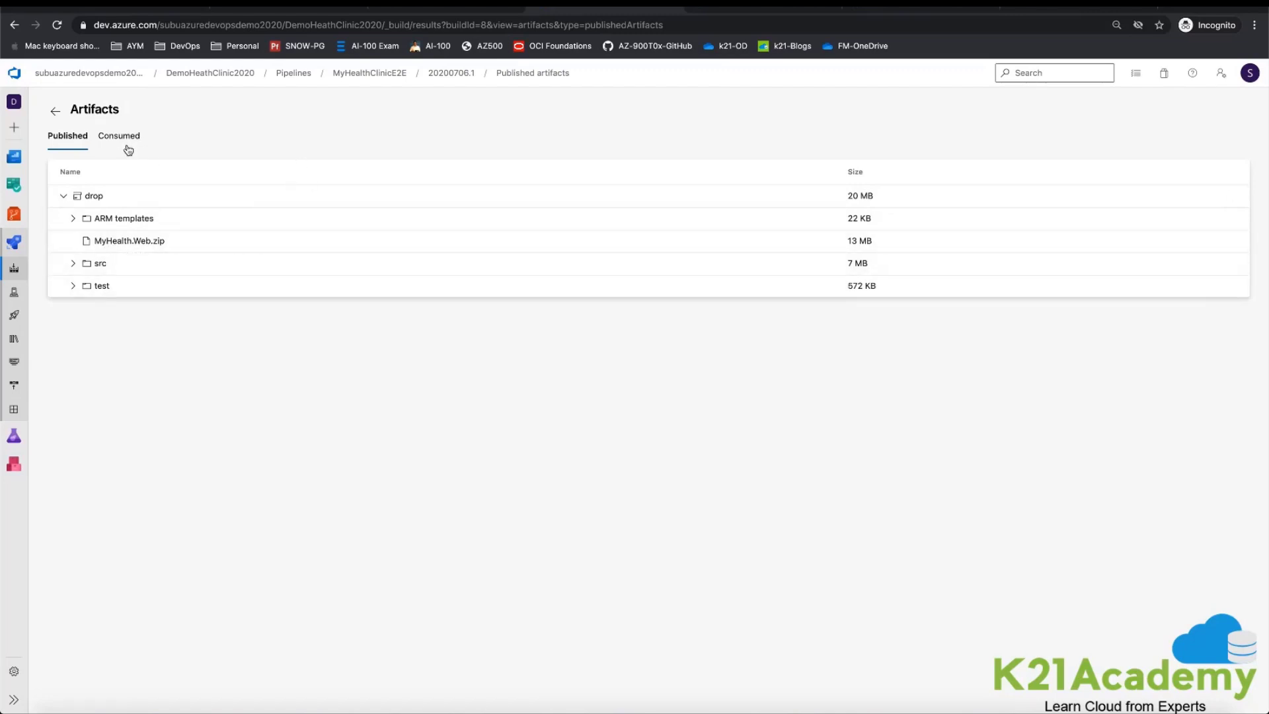
Step: Open the MyHealthClinicE2E release pipeline for editing and enable the continuous deployment trigger on its build artifact
{"action": "left_click", "coordinate": [14, 315]}
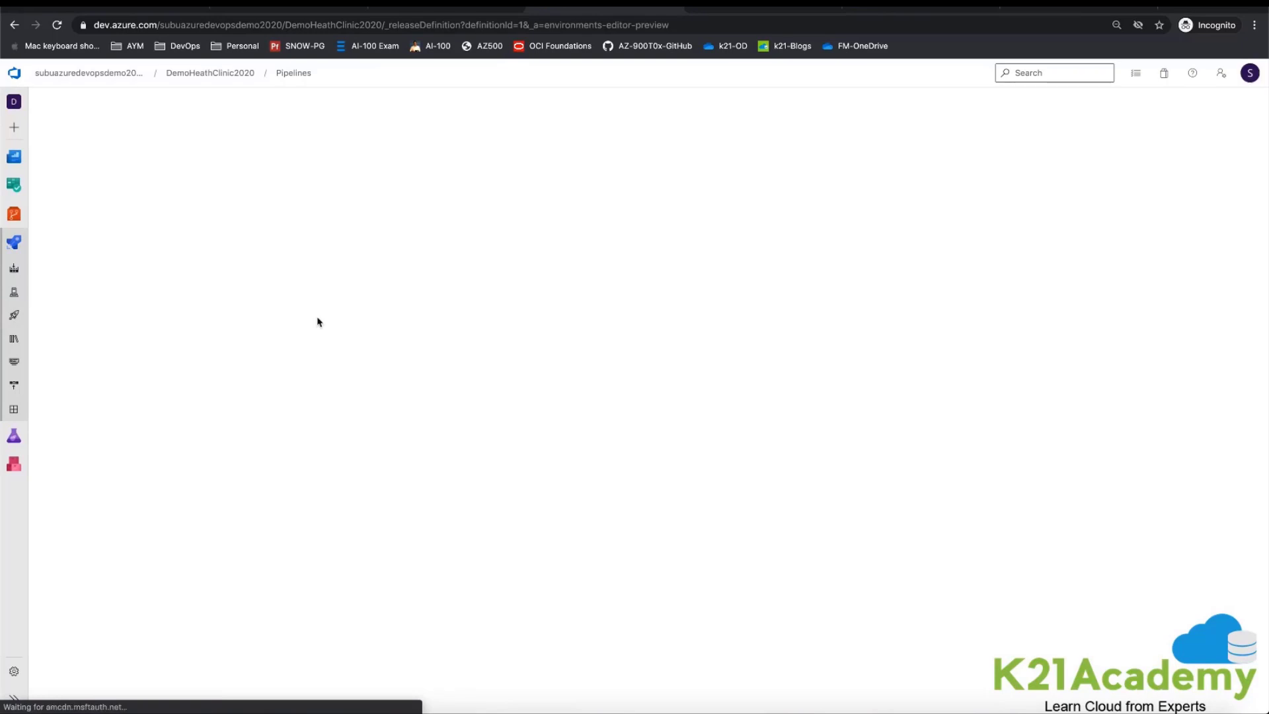
{"action": "left_click", "coordinate": [119, 254]}
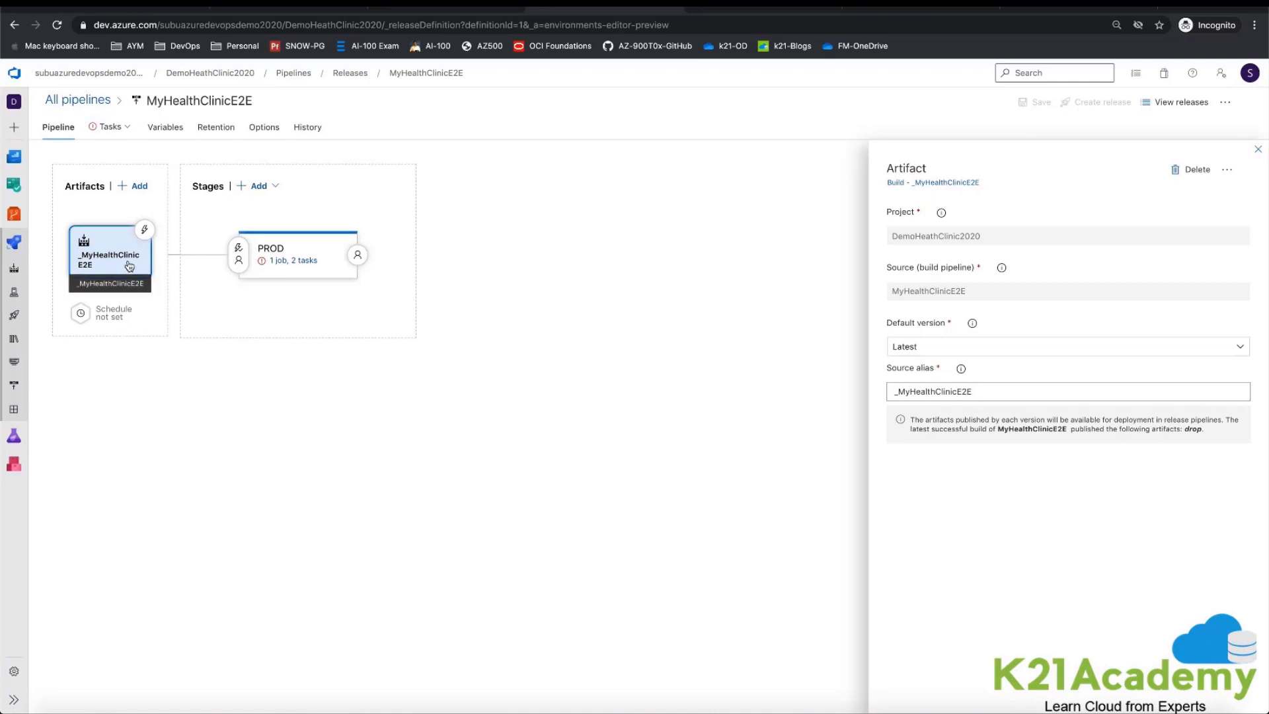
{"action": "left_click", "coordinate": [1258, 149]}
{"action": "left_click", "coordinate": [145, 230]}
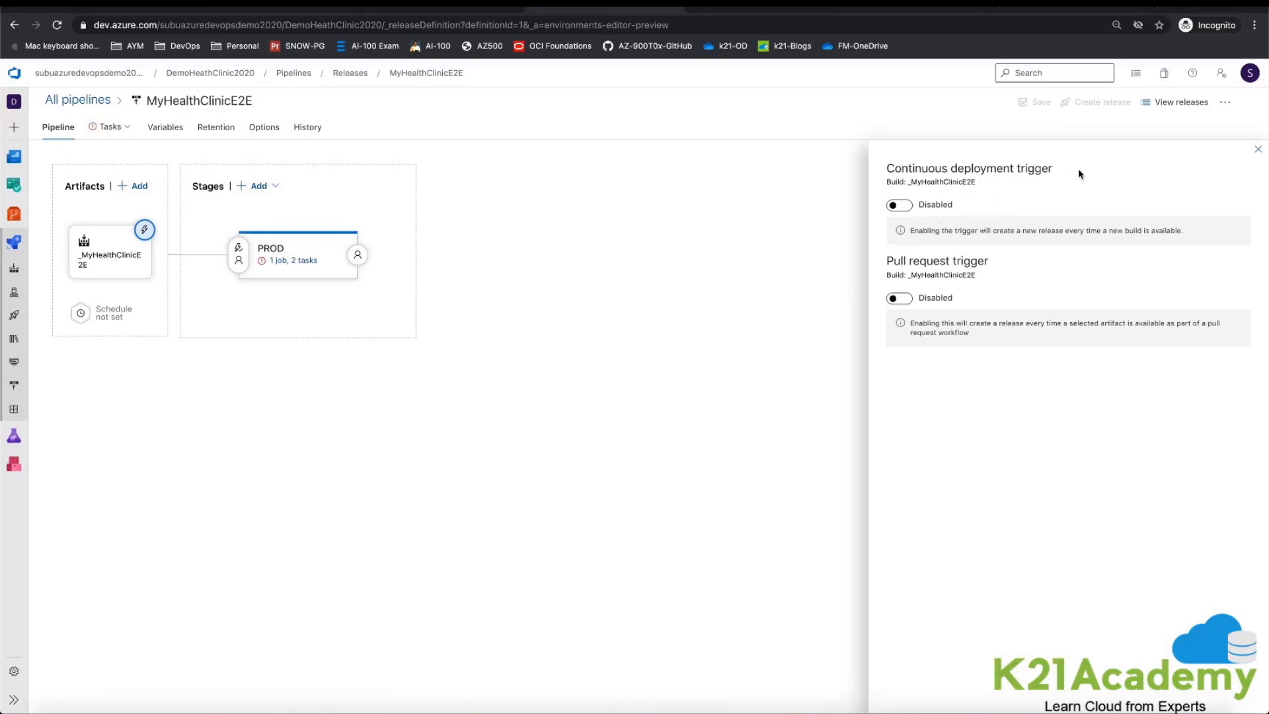
{"action": "left_click", "coordinate": [901, 205]}
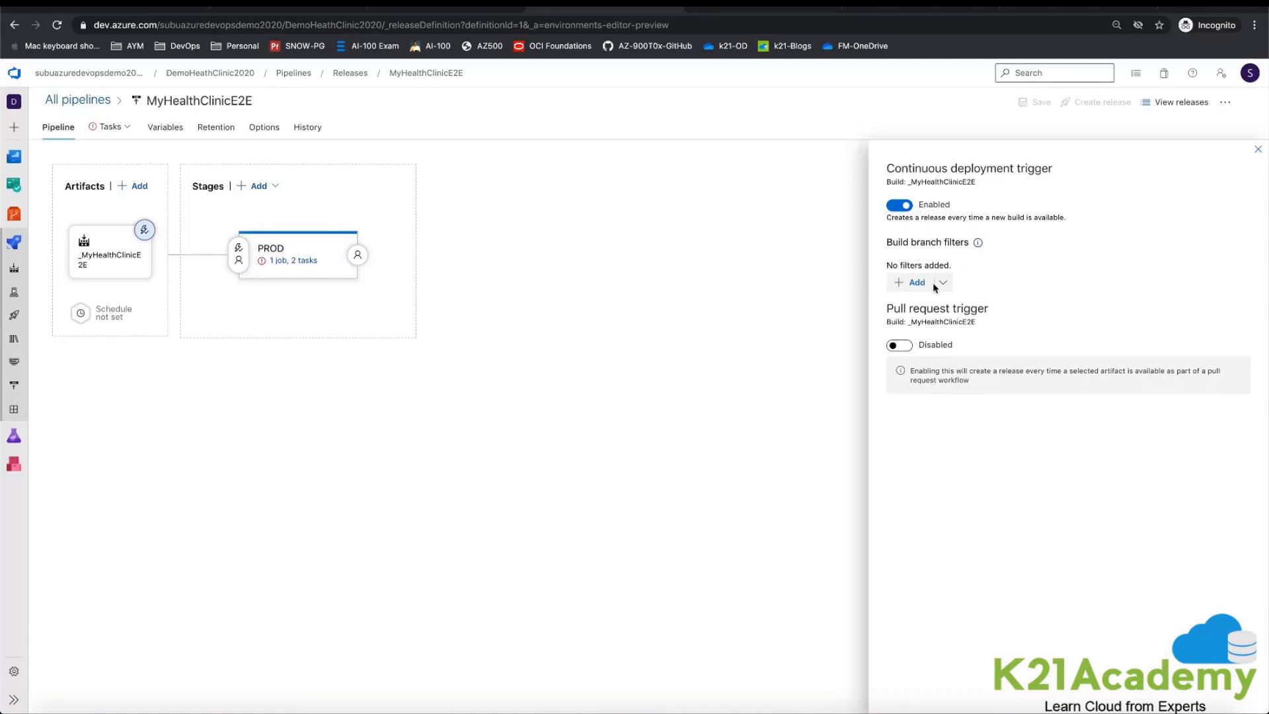
Step: Try an Include build branch filter for master on the continuous deployment trigger and remove it again
{"action": "left_click", "coordinate": [941, 284]}
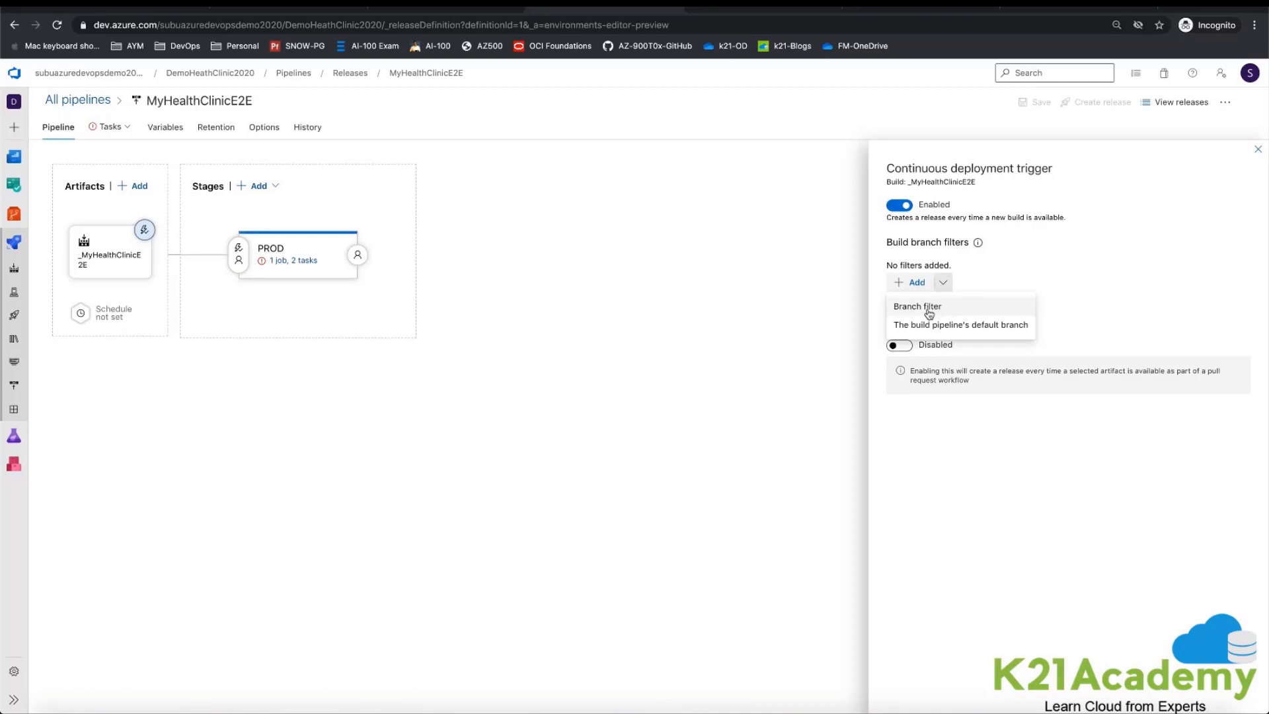
{"action": "left_click", "coordinate": [930, 309]}
{"action": "left_click", "coordinate": [1089, 287]}
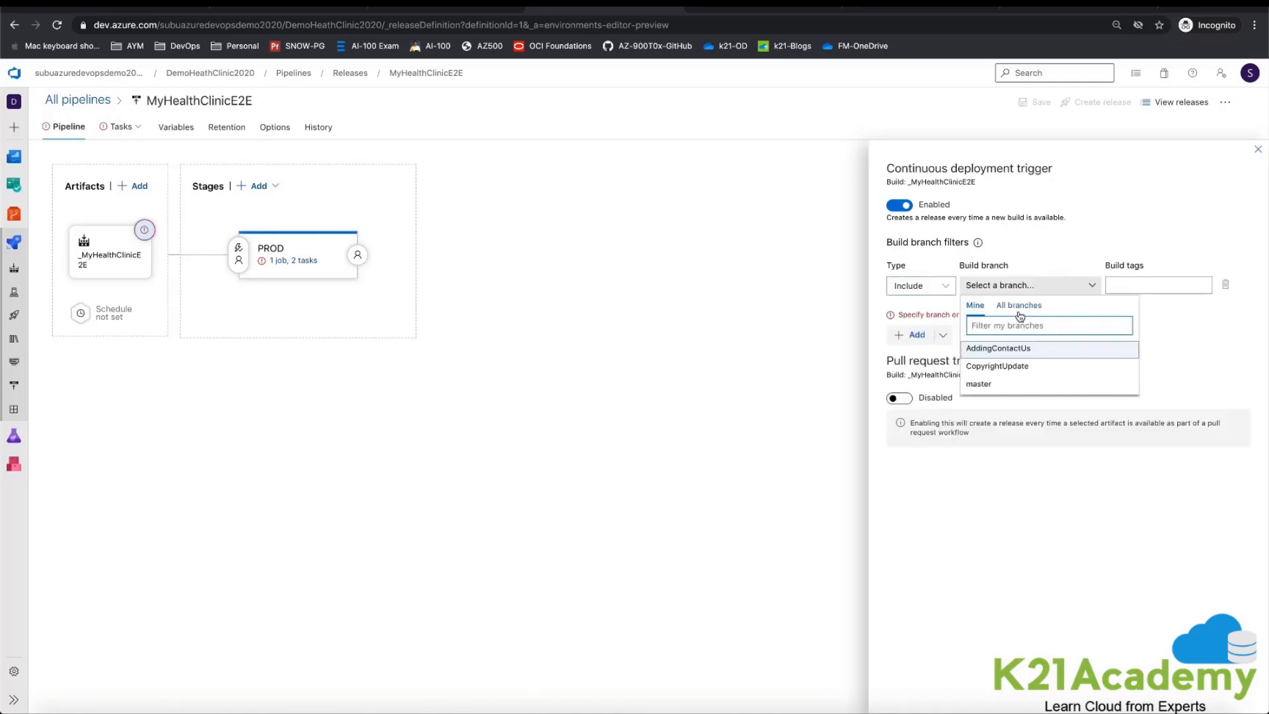
{"action": "left_click", "coordinate": [1006, 387]}
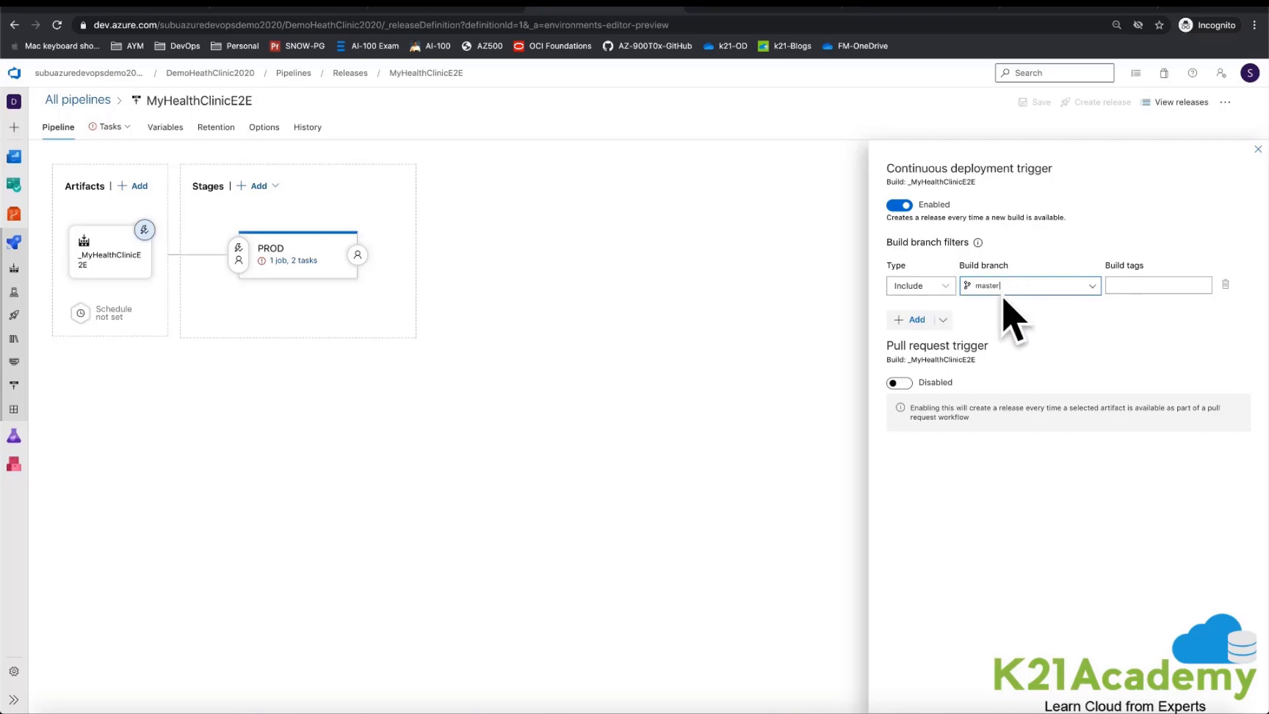
{"action": "left_click", "coordinate": [947, 288]}
{"action": "left_click", "coordinate": [1066, 330]}
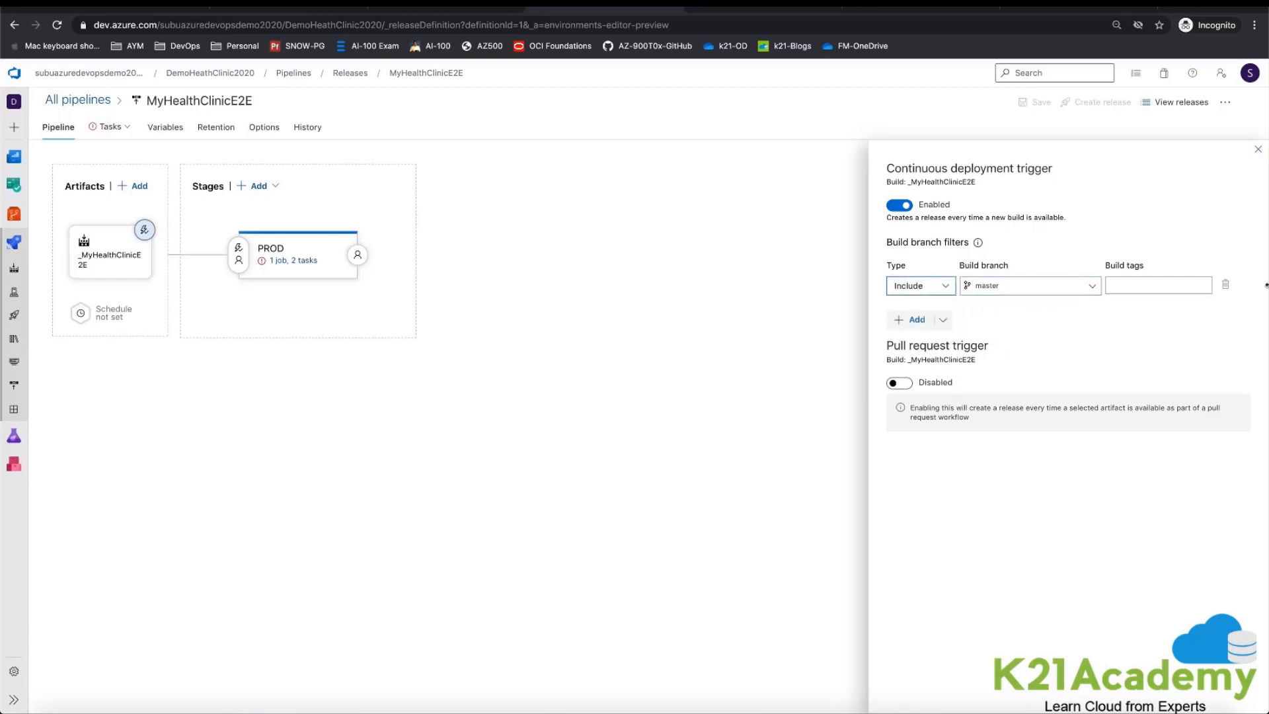
{"action": "left_click", "coordinate": [1224, 284]}
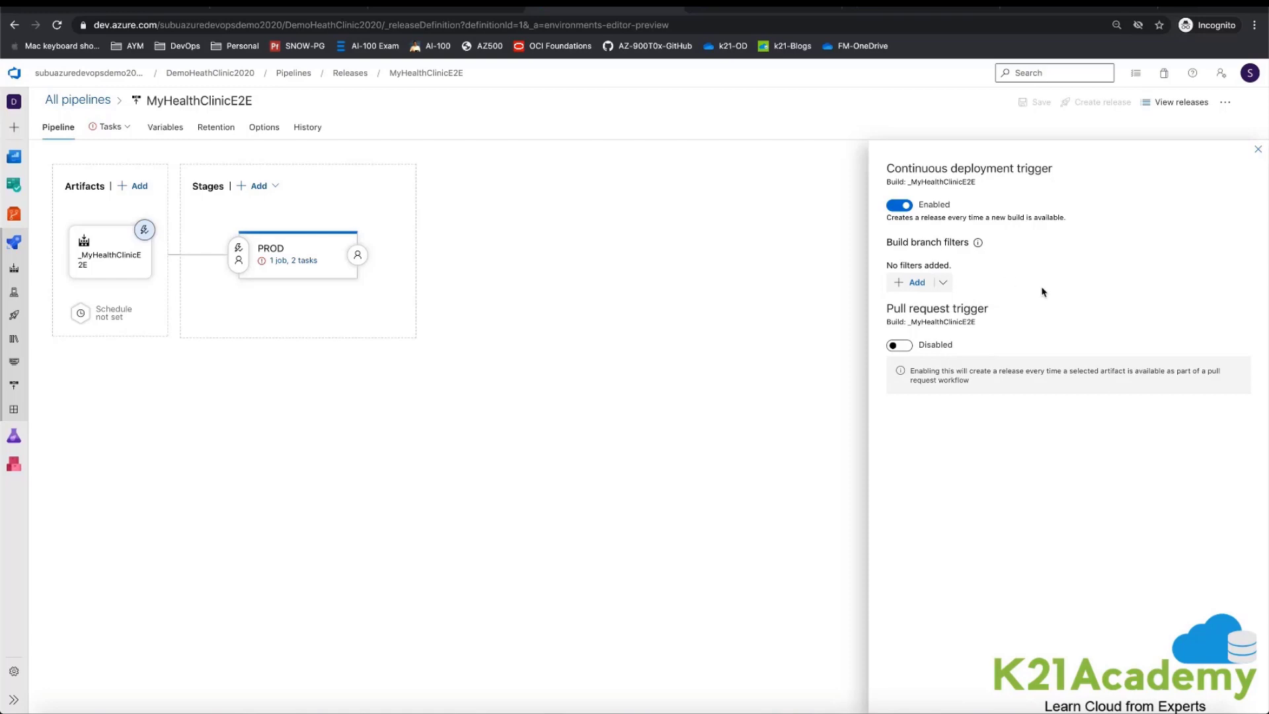
Step: In the PROD stage's pre-deployment conditions, try the Manual only trigger and switch back to After release
{"action": "left_click", "coordinate": [238, 251]}
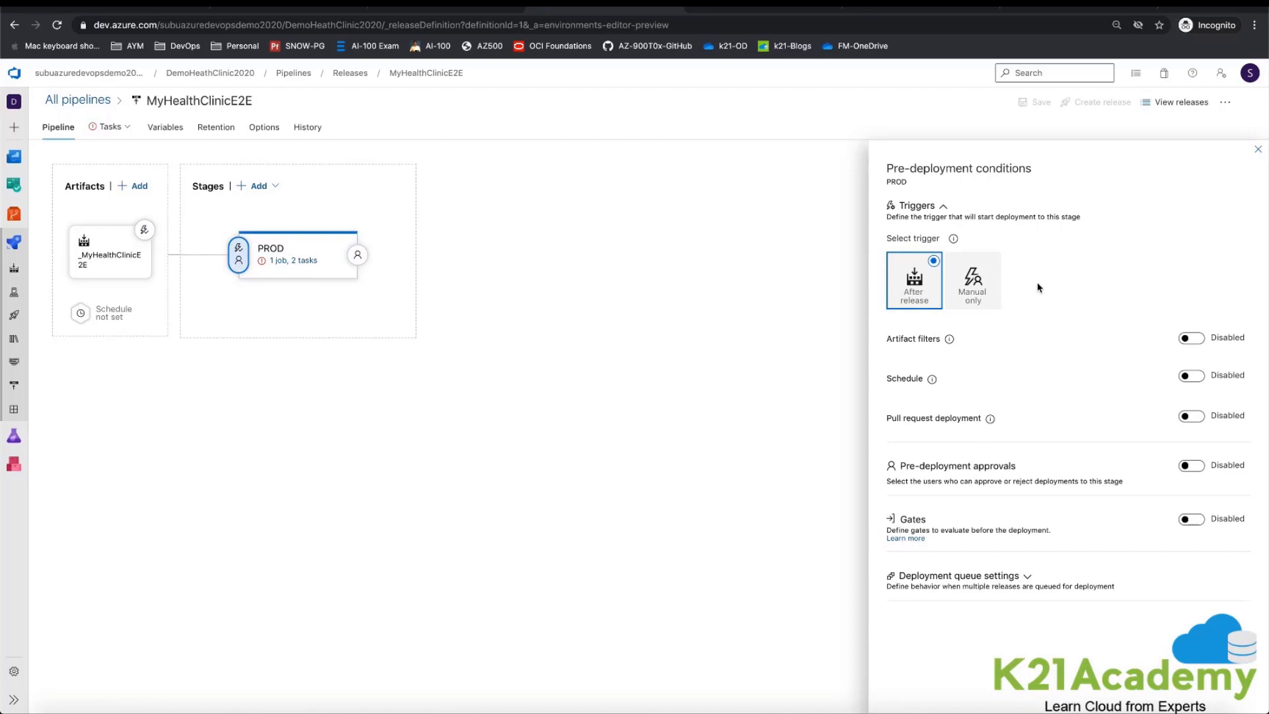
{"action": "left_click", "coordinate": [971, 295]}
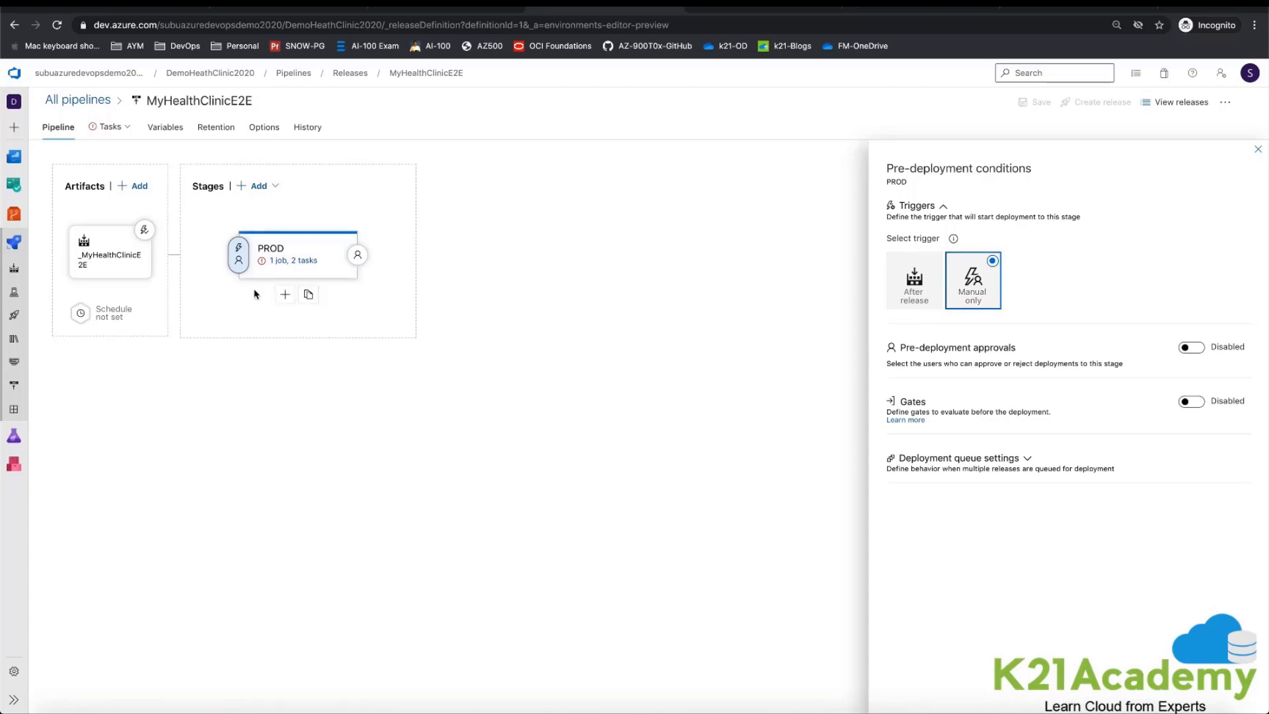
{"action": "left_click", "coordinate": [916, 283]}
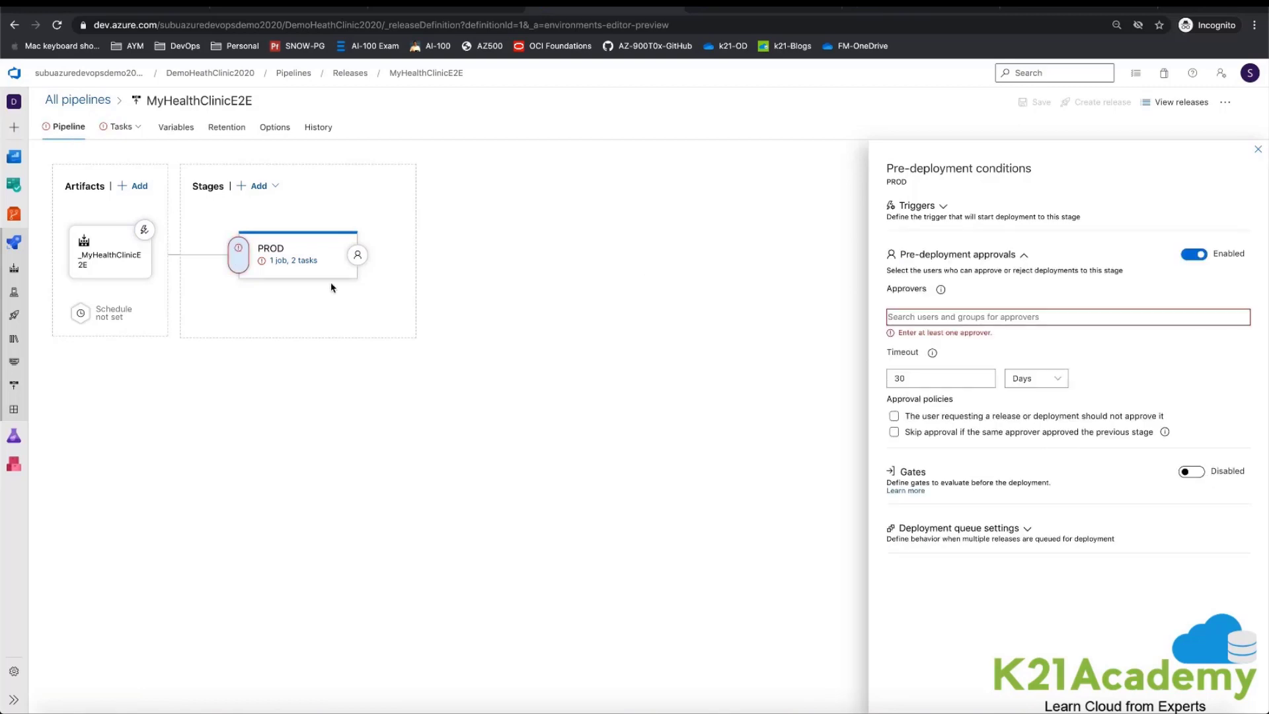
Step: Add the project owner's account as approver in the PROD stage's enabled pre-deployment approvals
{"action": "left_click", "coordinate": [940, 317]}
{"action": "type", "text": "subr"}
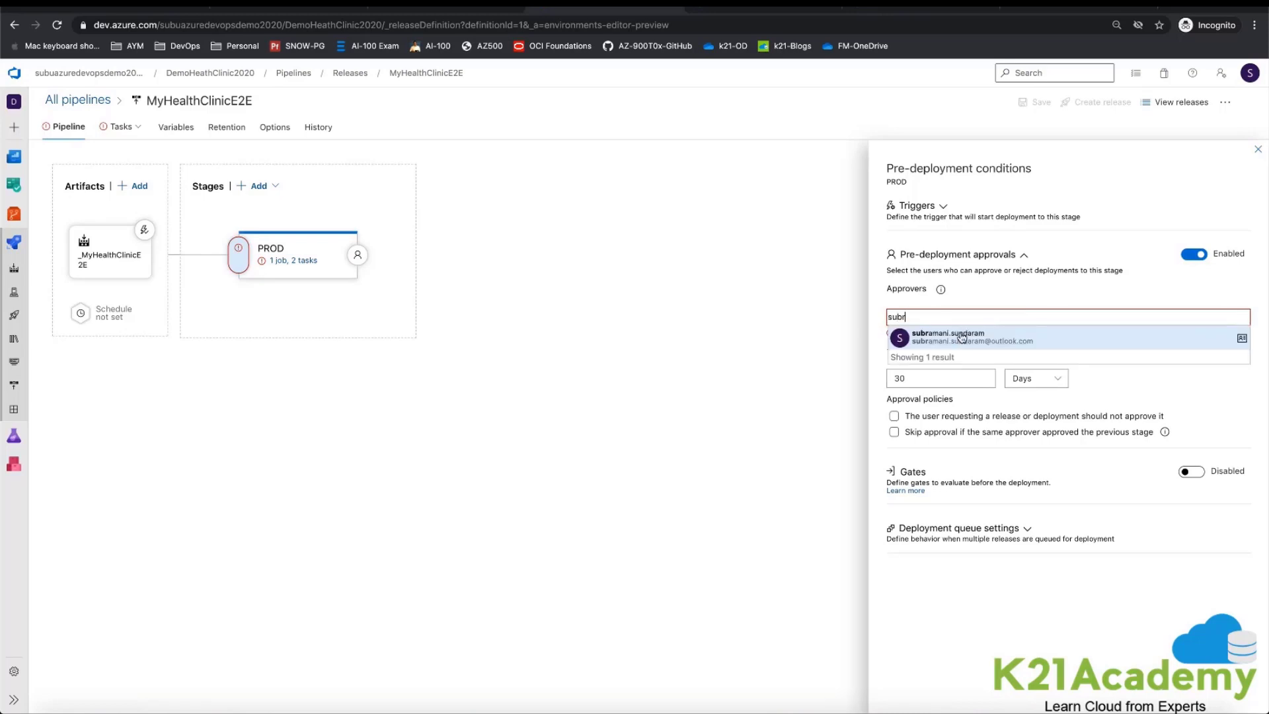
{"action": "left_click", "coordinate": [962, 334]}
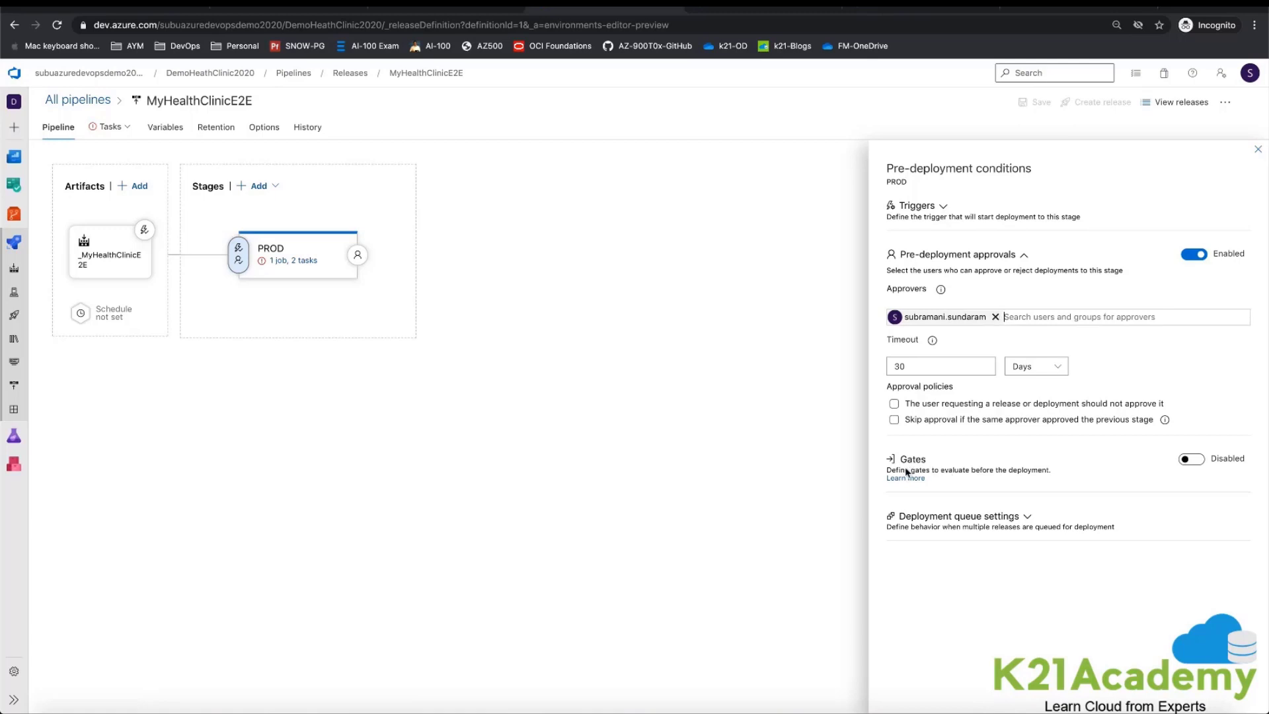
Step: Enable gates for the PROD stage to browse the available deployment gate types, and disable them again
{"action": "left_click", "coordinate": [1198, 464]}
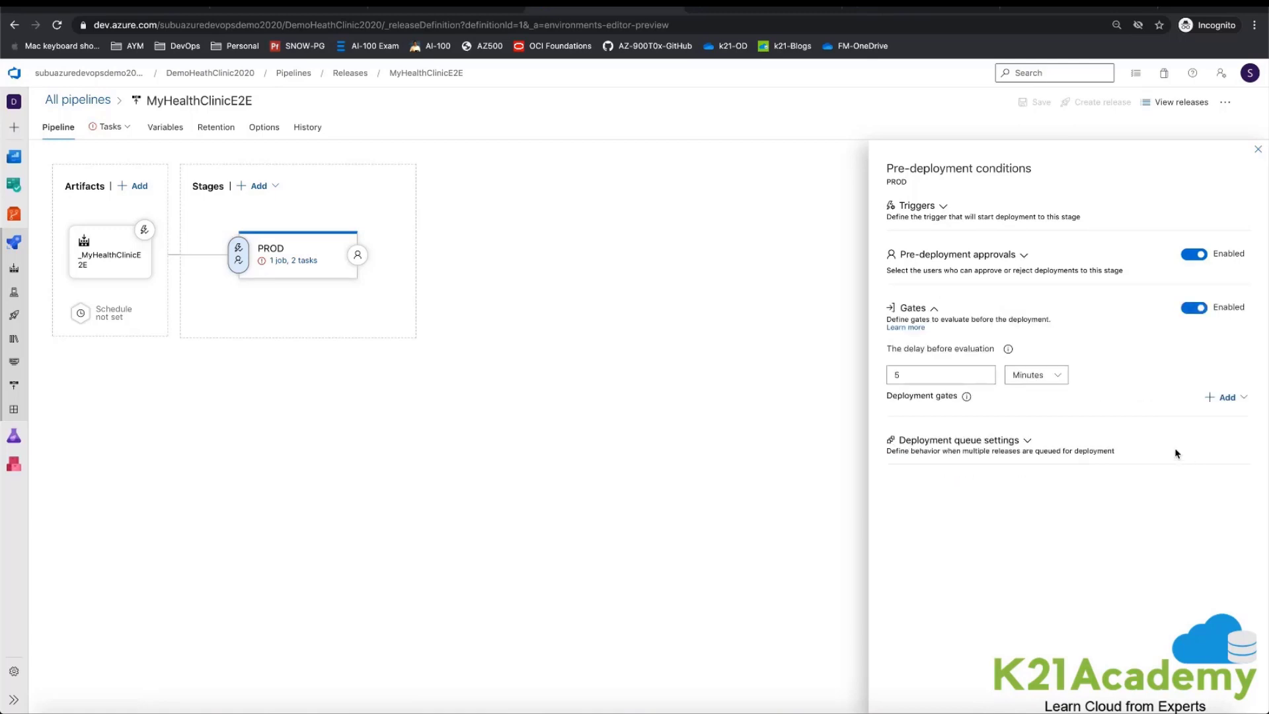
{"action": "left_click", "coordinate": [1241, 400]}
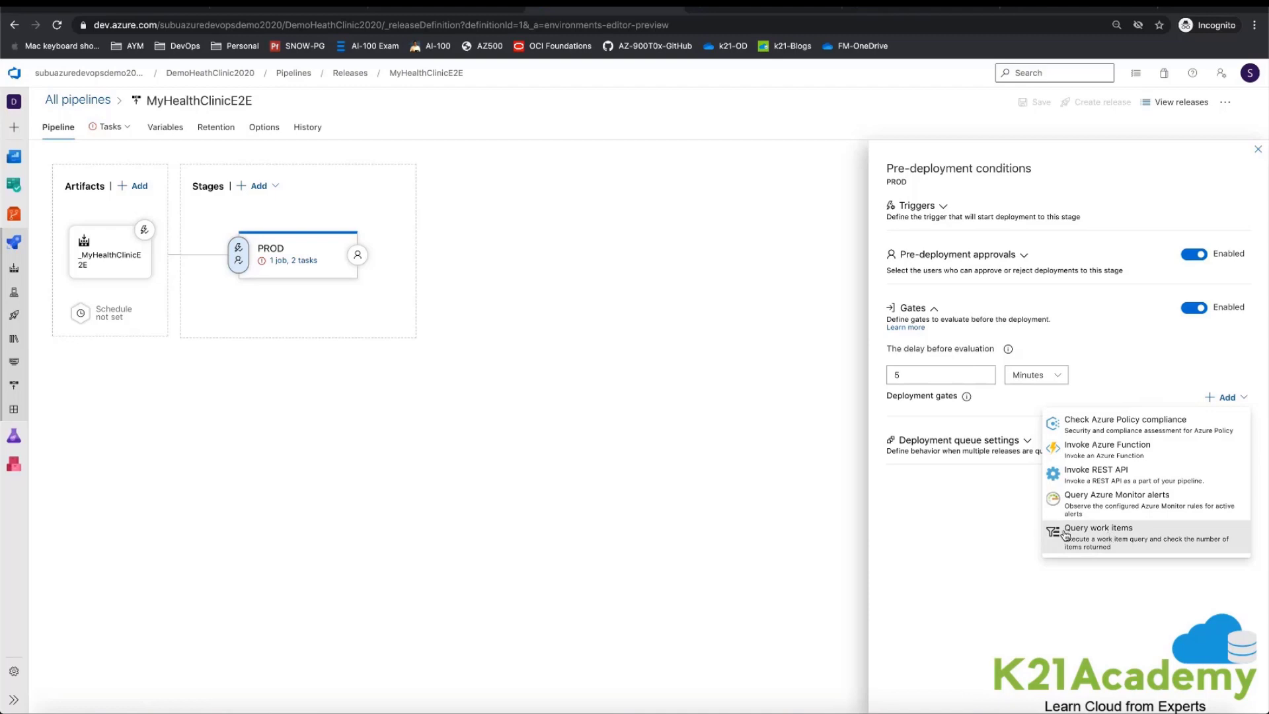
{"action": "left_click", "coordinate": [1002, 521]}
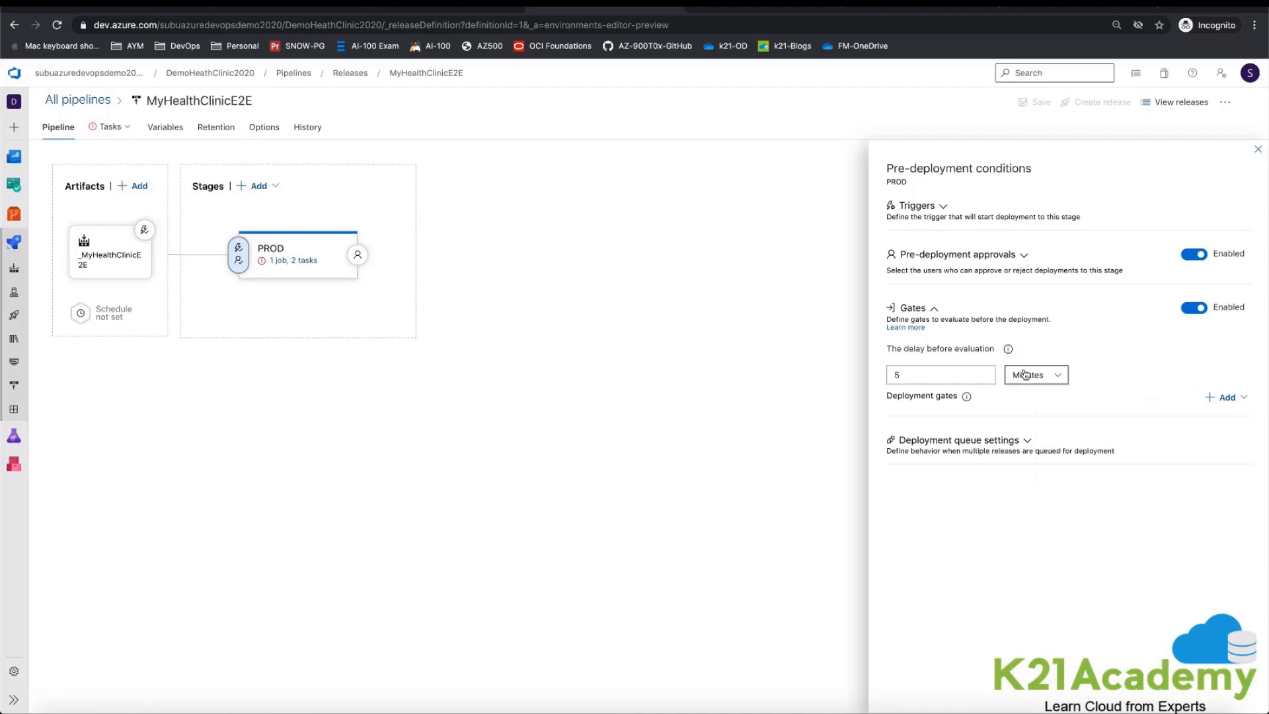
{"action": "left_click", "coordinate": [1194, 308]}
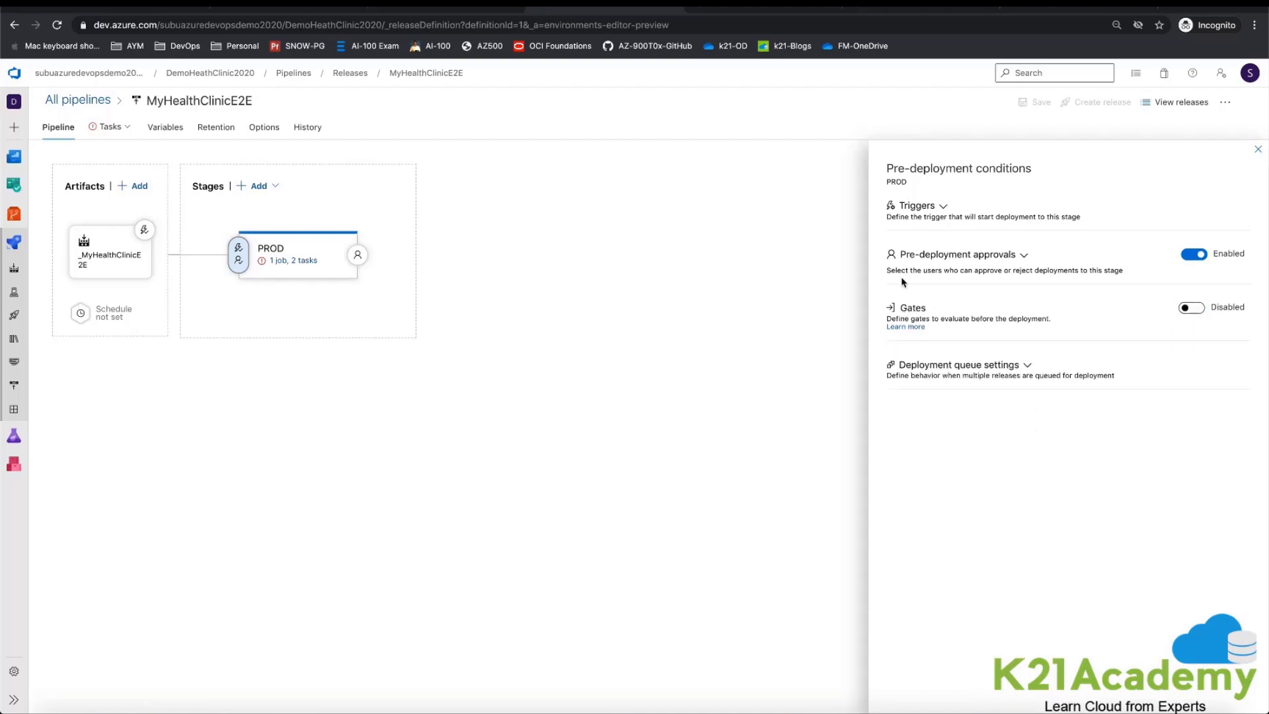
{"action": "left_click", "coordinate": [1019, 257]}
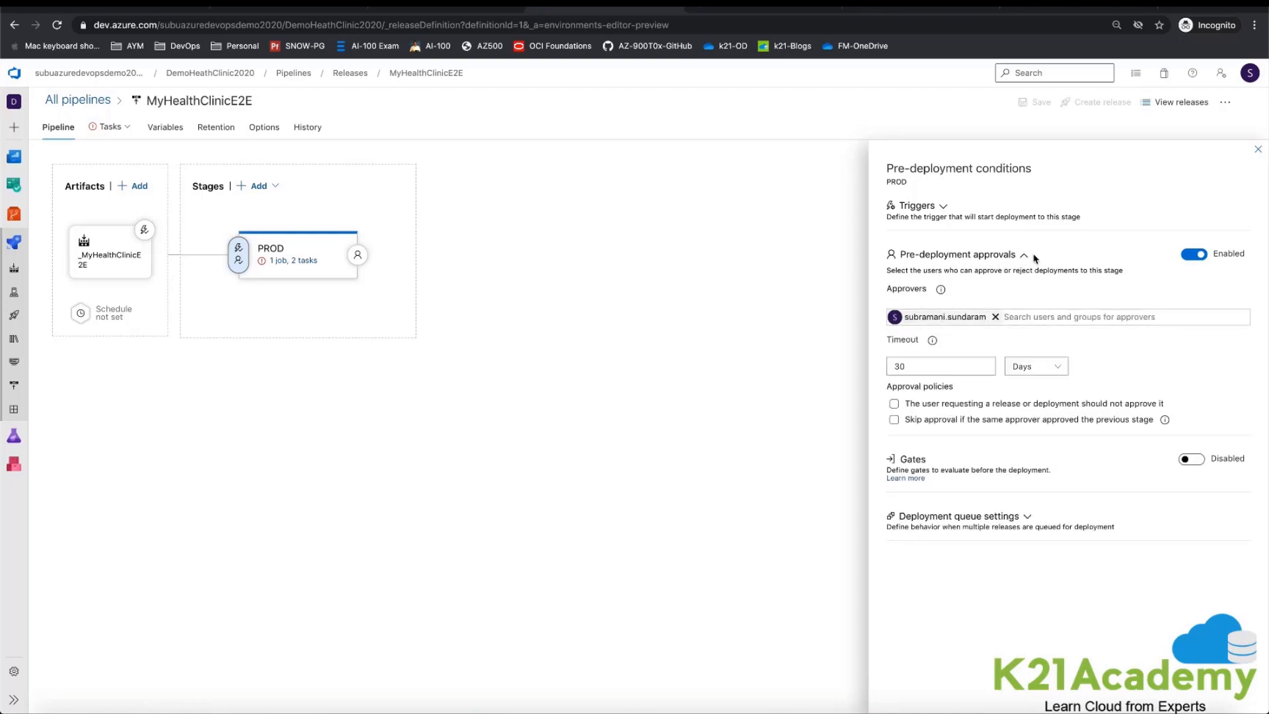
{"action": "left_click", "coordinate": [1025, 256]}
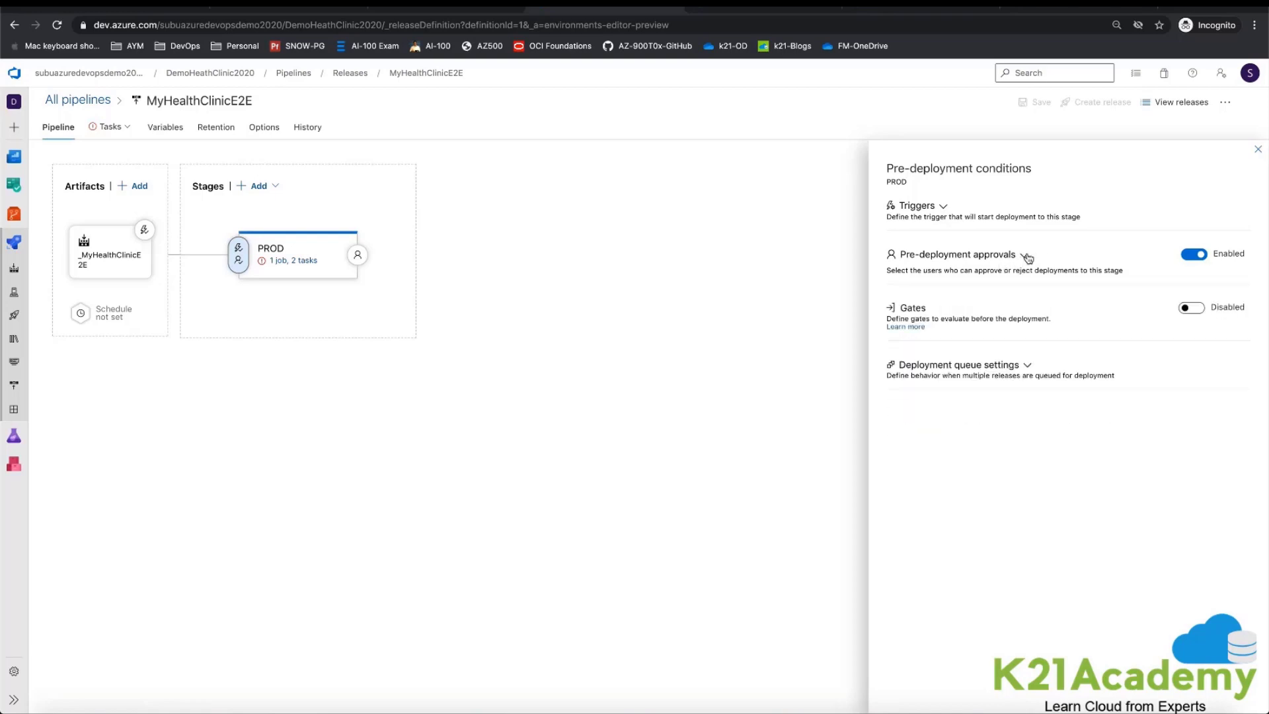
Step: Set the PROD stage's agent job to use the Azure Pipelines agent pool with the windows-2019 agent specification
{"action": "left_click", "coordinate": [1255, 150]}
{"action": "left_click", "coordinate": [293, 260]}
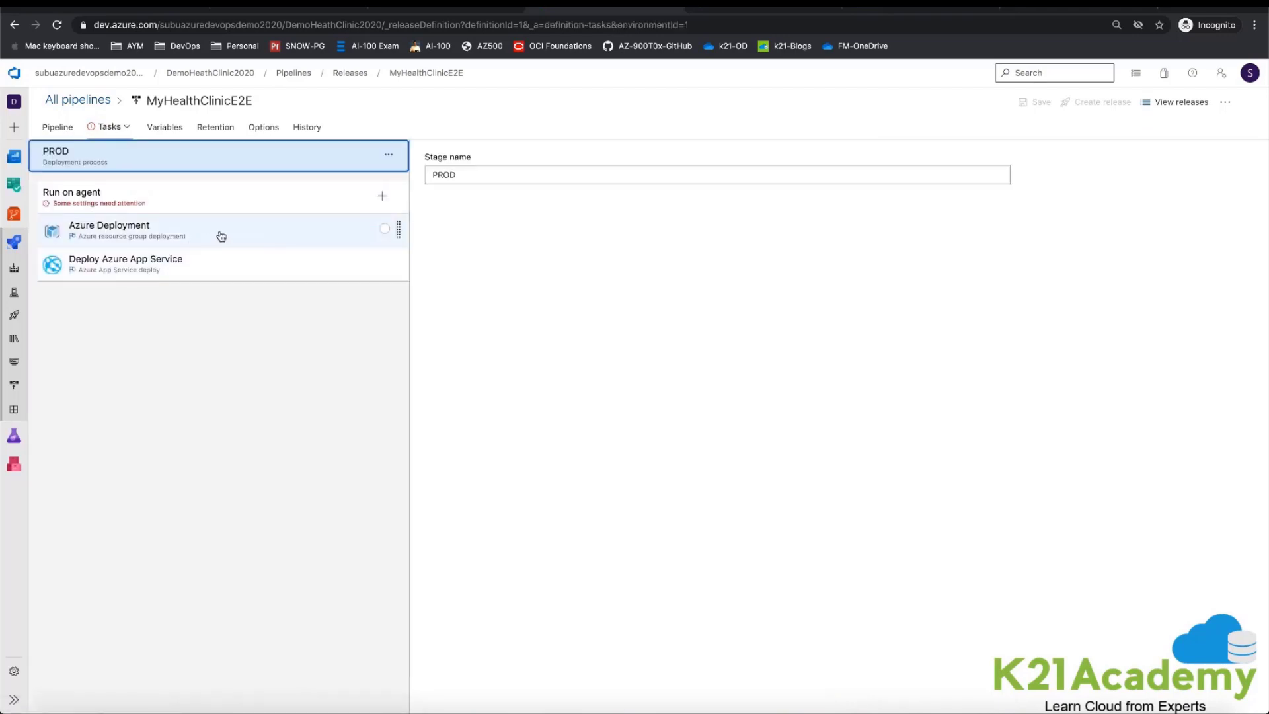
{"action": "left_click", "coordinate": [210, 201]}
{"action": "left_click", "coordinate": [983, 289]}
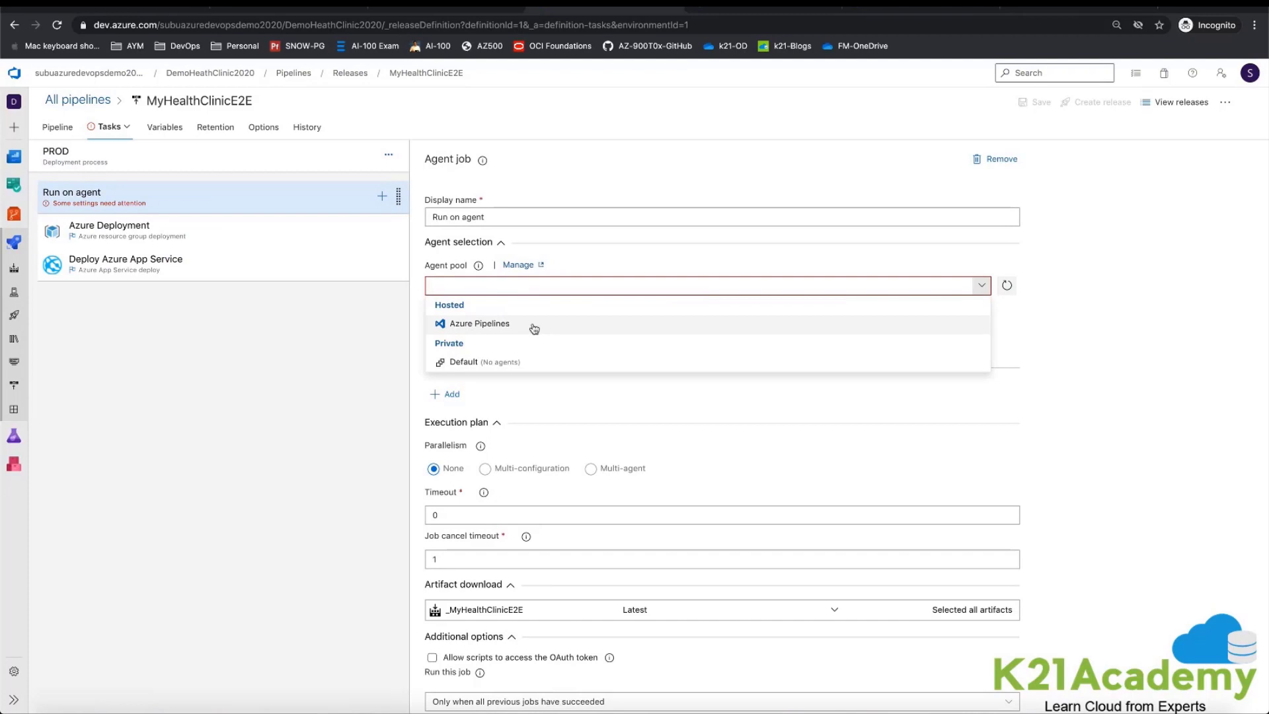
{"action": "left_click", "coordinate": [534, 329]}
{"action": "left_click", "coordinate": [1011, 331]}
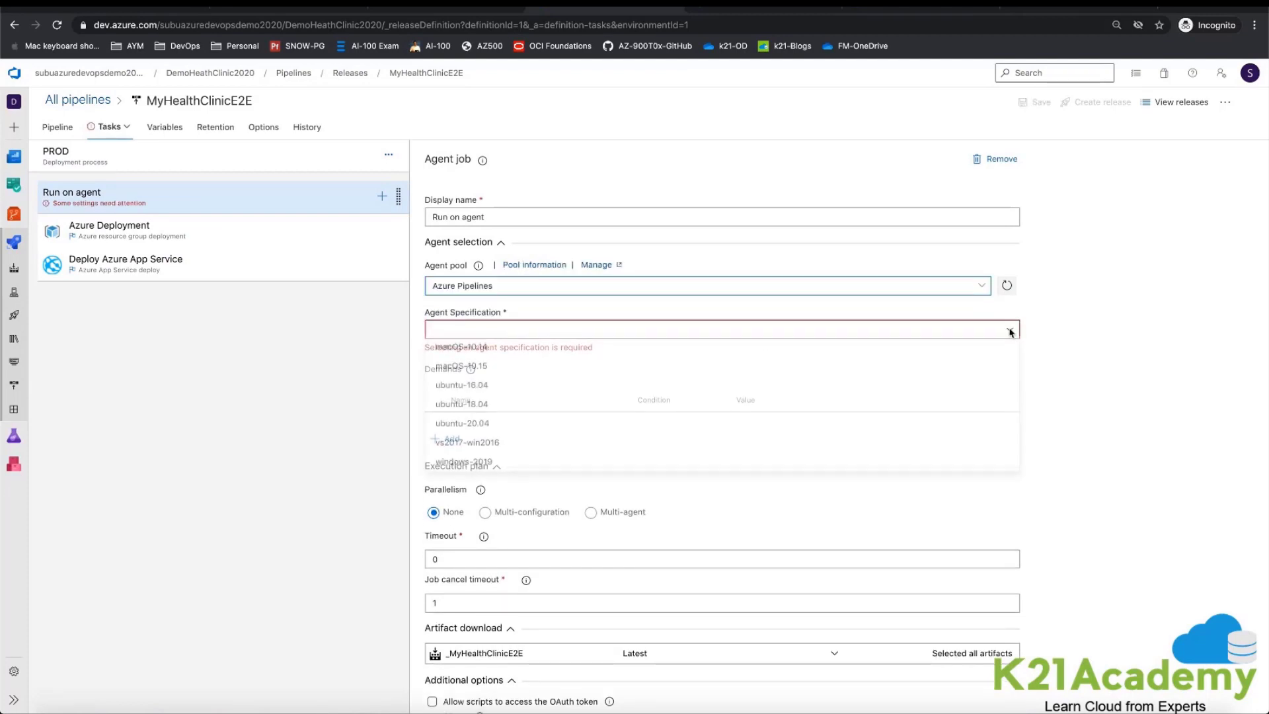
{"action": "left_click", "coordinate": [484, 466]}
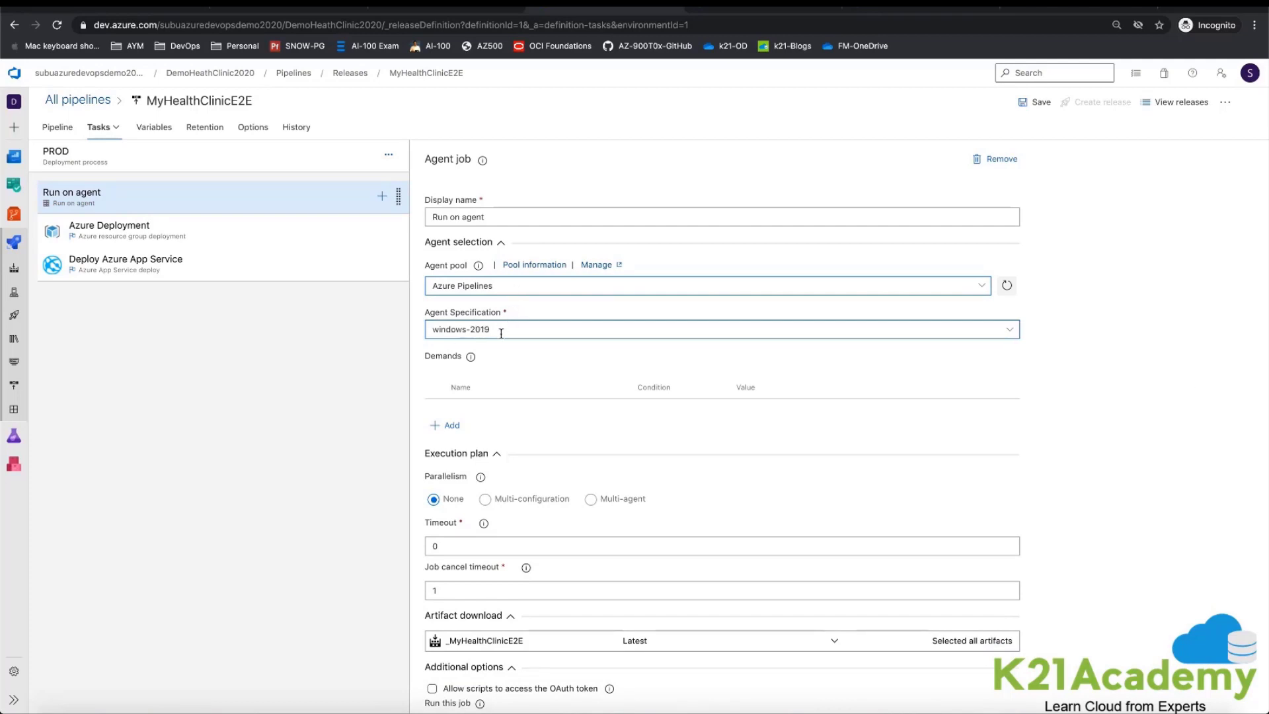
Step: Review the Azure Deployment task's subscription, action, resource group, location and template settings
{"action": "left_click", "coordinate": [162, 233]}
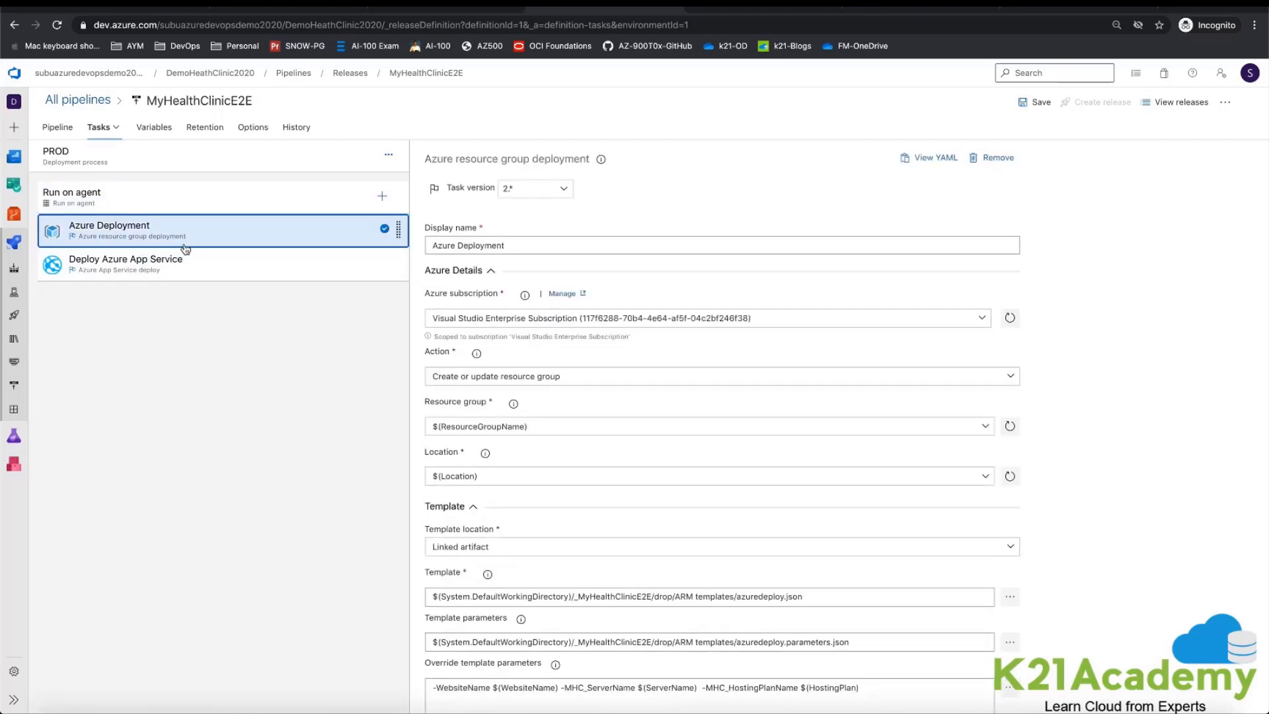
{"action": "left_click_drag", "start_coordinate": [426, 162], "coordinate": [598, 159]}
{"action": "left_click", "coordinate": [1168, 405]}
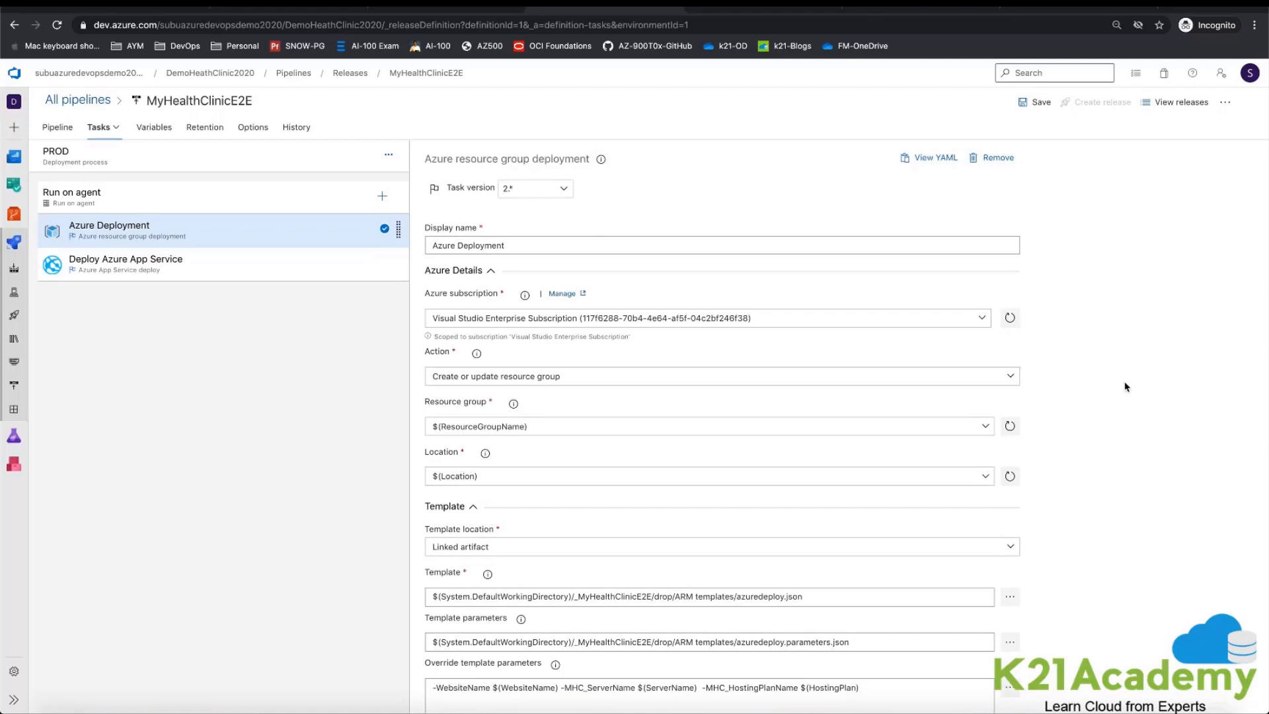
{"action": "scroll", "coordinate": [1128, 387], "scroll_direction": "down", "scroll_amount": 3}
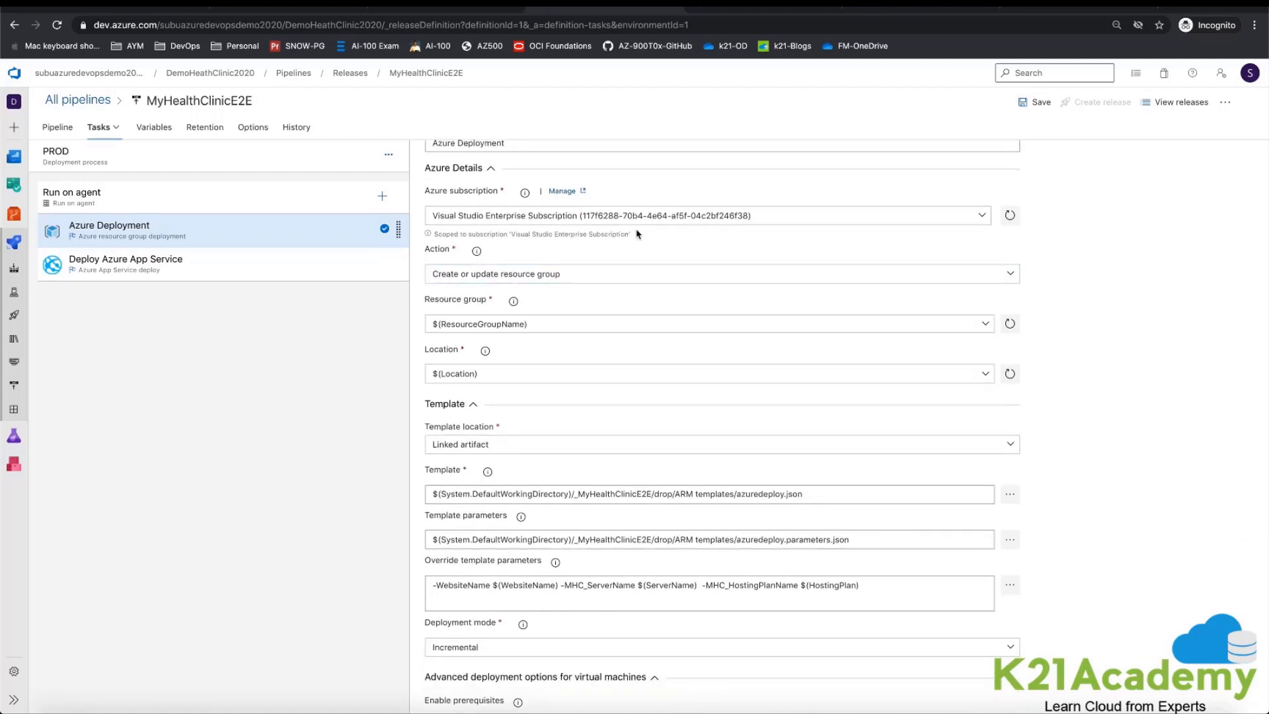
{"action": "scroll", "coordinate": [655, 264], "scroll_direction": "down", "scroll_amount": 1}
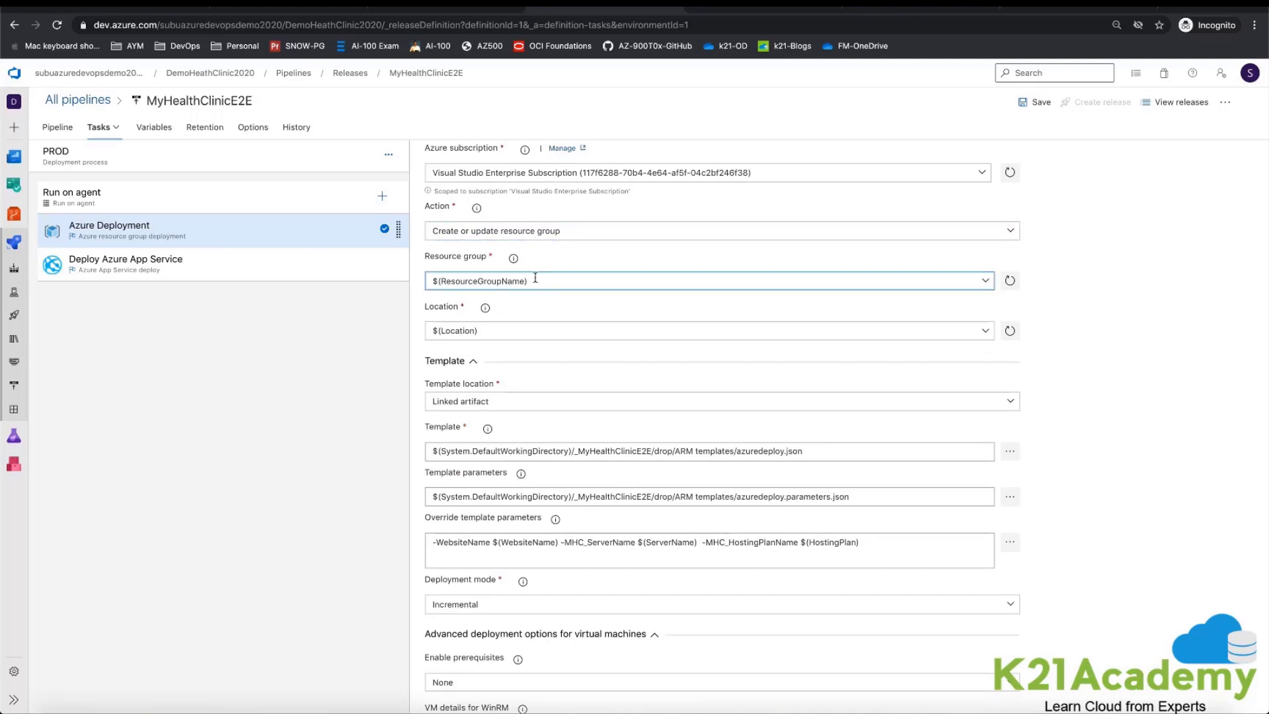
{"action": "left_click", "coordinate": [456, 285]}
{"action": "left_click_drag", "start_coordinate": [433, 331], "coordinate": [483, 332]}
{"action": "scroll", "coordinate": [632, 445], "scroll_direction": "down", "scroll_amount": 2}
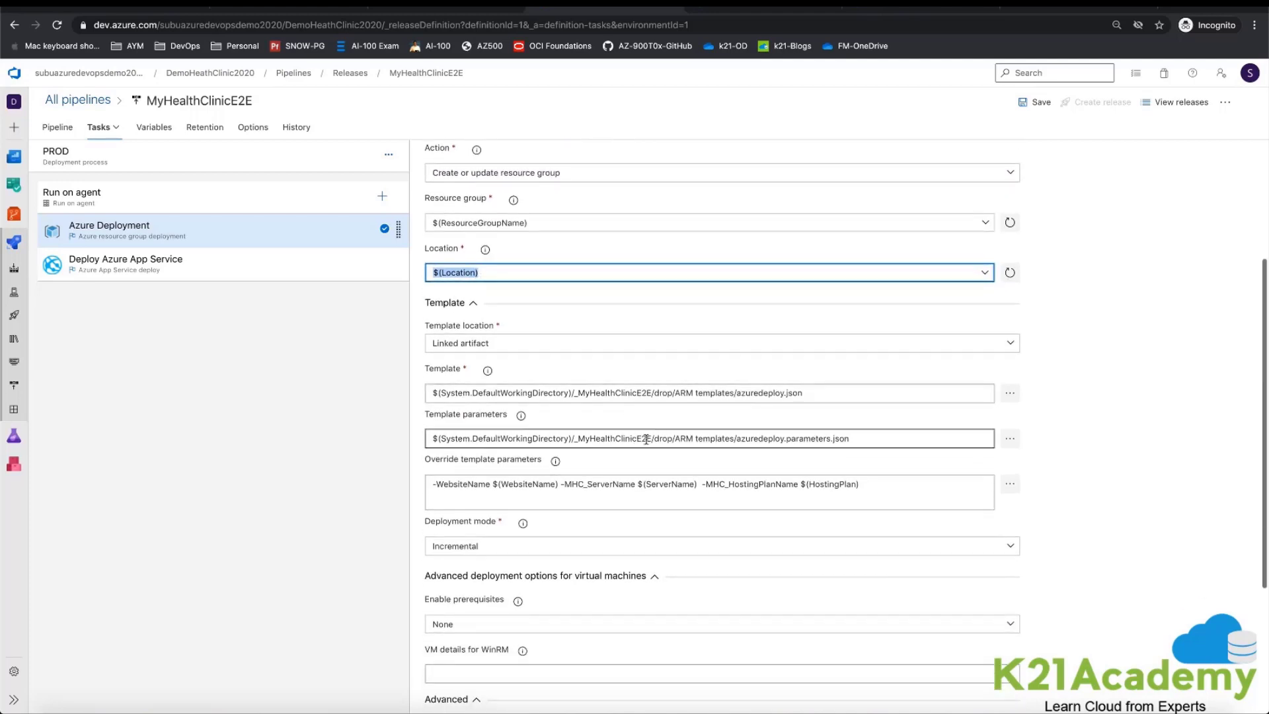
{"action": "left_click_drag", "start_coordinate": [734, 391], "coordinate": [822, 391]}
{"action": "scroll", "coordinate": [823, 395], "scroll_direction": "down", "scroll_amount": 1}
{"action": "scroll", "coordinate": [823, 396], "scroll_direction": "down", "scroll_amount": 1}
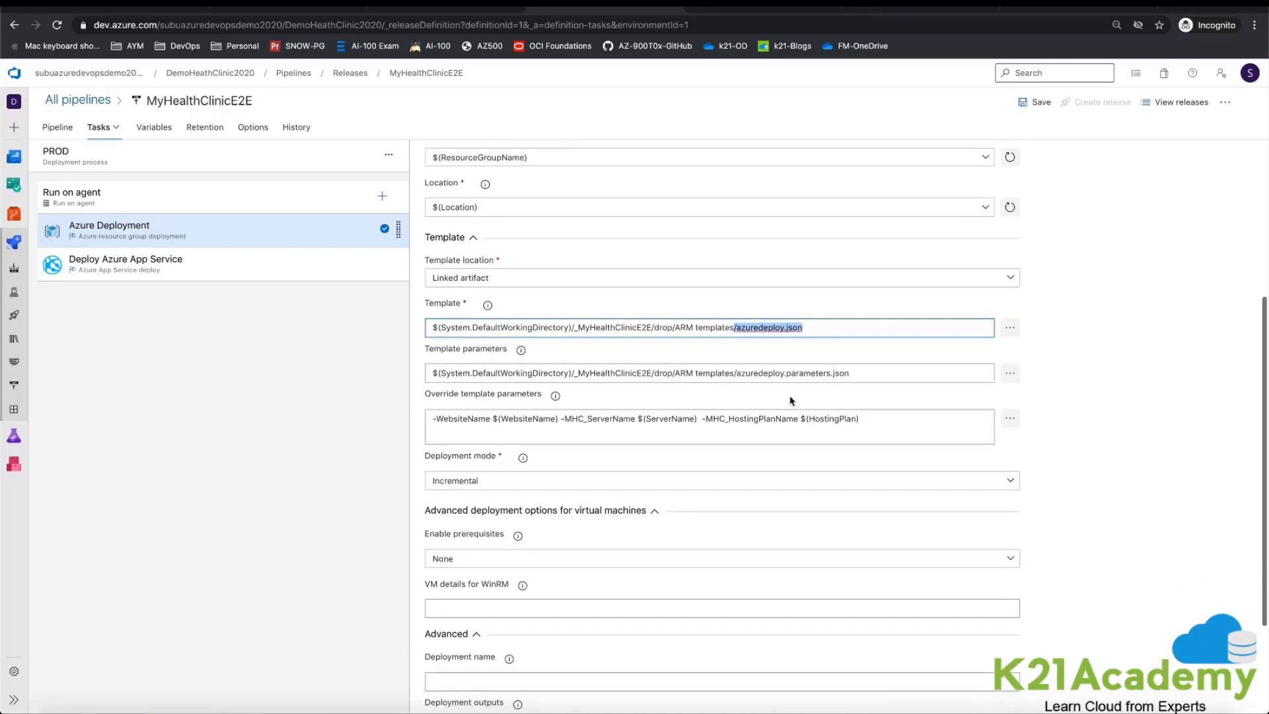
Step: Browse the linked build artifact's drop/ARM templates folder for azuredeploy.json and azuredeploy.parameters.json, then cancel the template selection
{"action": "left_click", "coordinate": [1022, 332]}
{"action": "left_click", "coordinate": [1018, 330]}
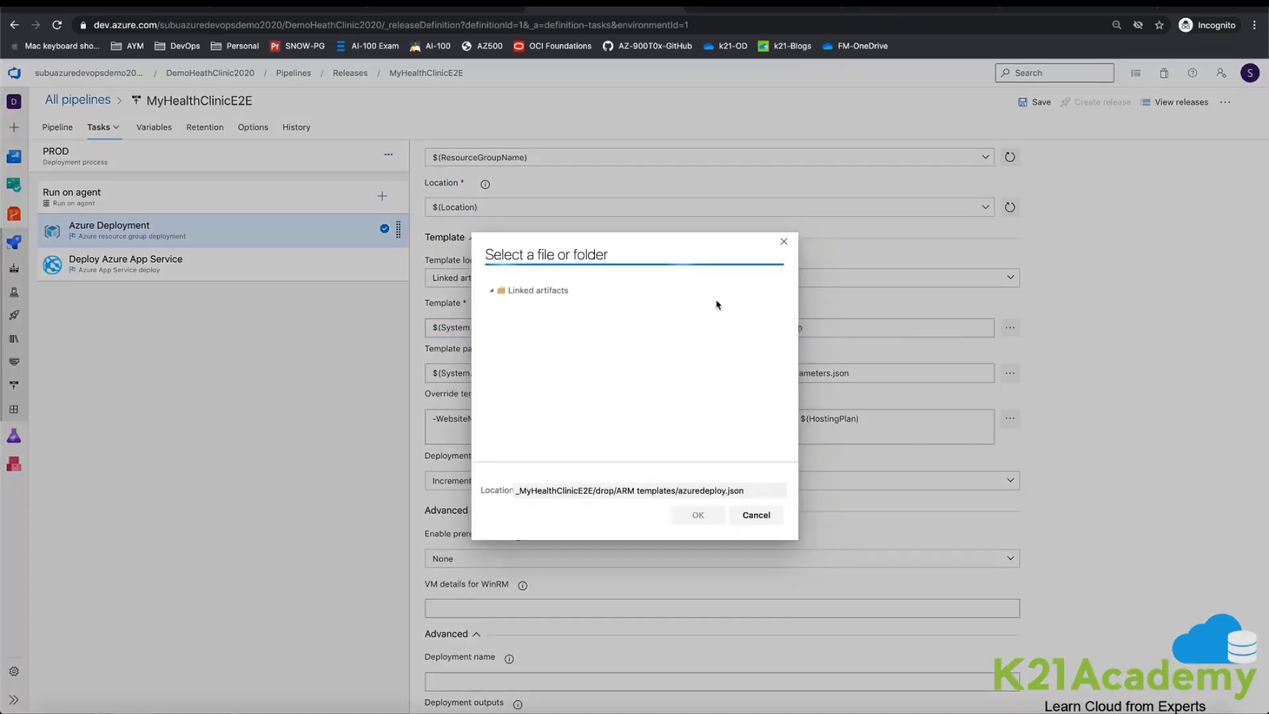
{"action": "left_click", "coordinate": [502, 304]}
{"action": "left_click", "coordinate": [511, 319]}
{"action": "left_click", "coordinate": [521, 334]}
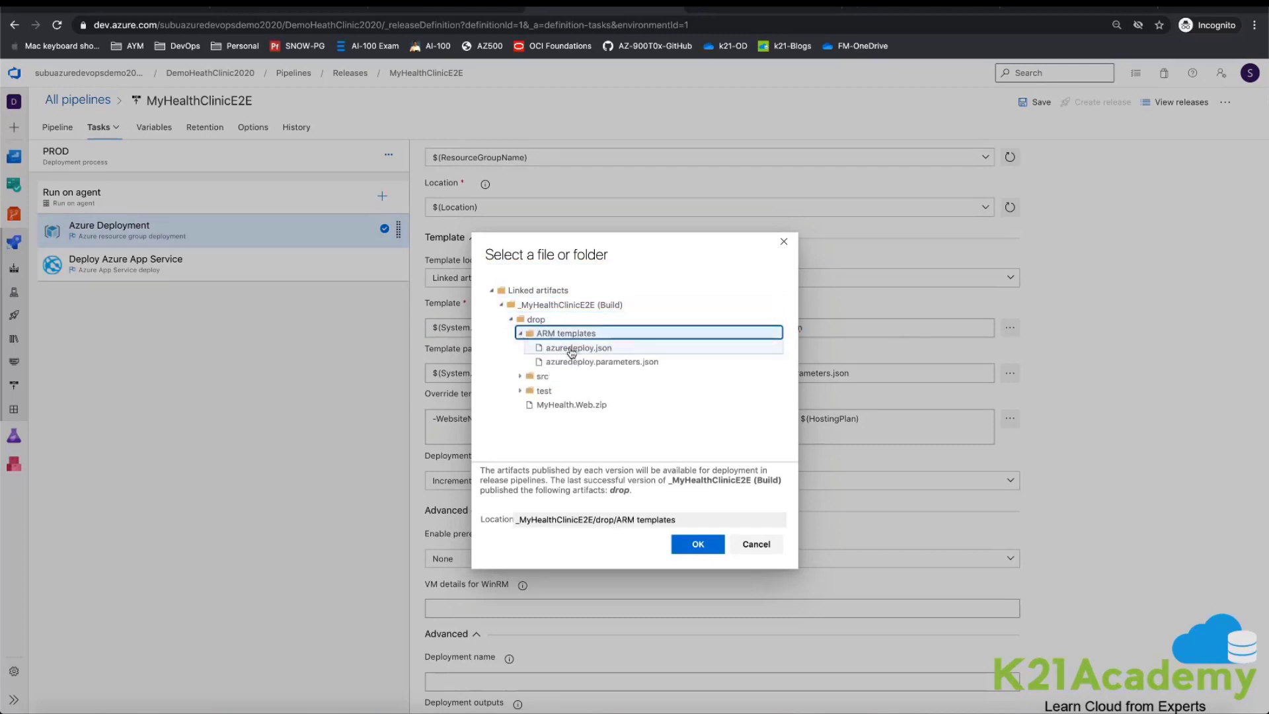
{"action": "left_click", "coordinate": [573, 349]}
{"action": "left_click", "coordinate": [576, 364]}
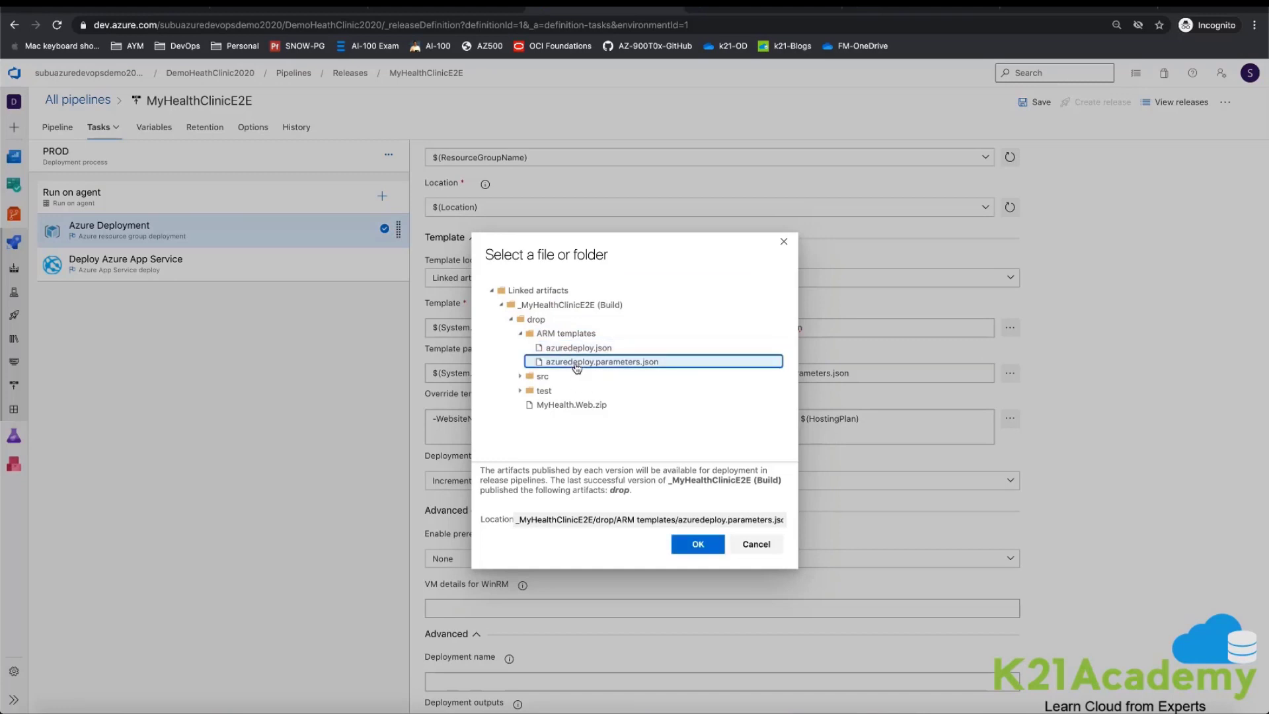
{"action": "left_click", "coordinate": [751, 544]}
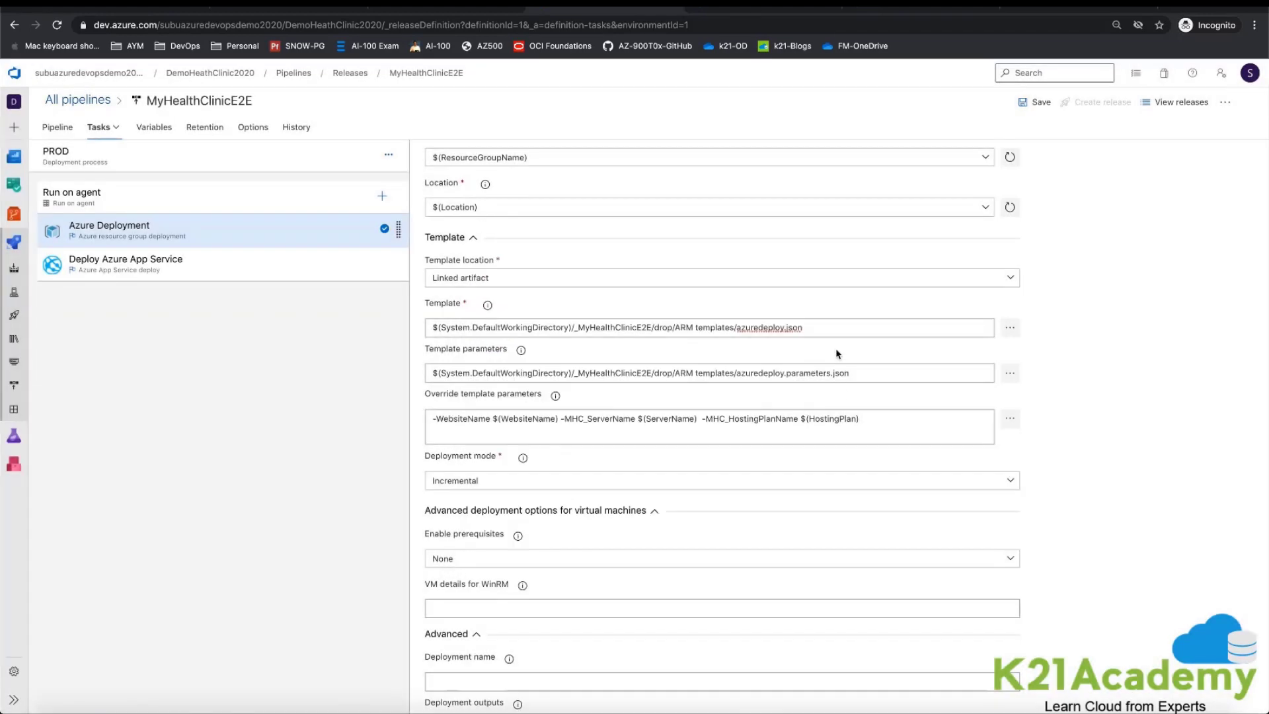
Step: Examine the Azure Deployment task's override template parameters and the available deployment mode options
{"action": "scroll", "coordinate": [857, 379], "scroll_direction": "down", "scroll_amount": 1}
{"action": "left_click", "coordinate": [866, 380]}
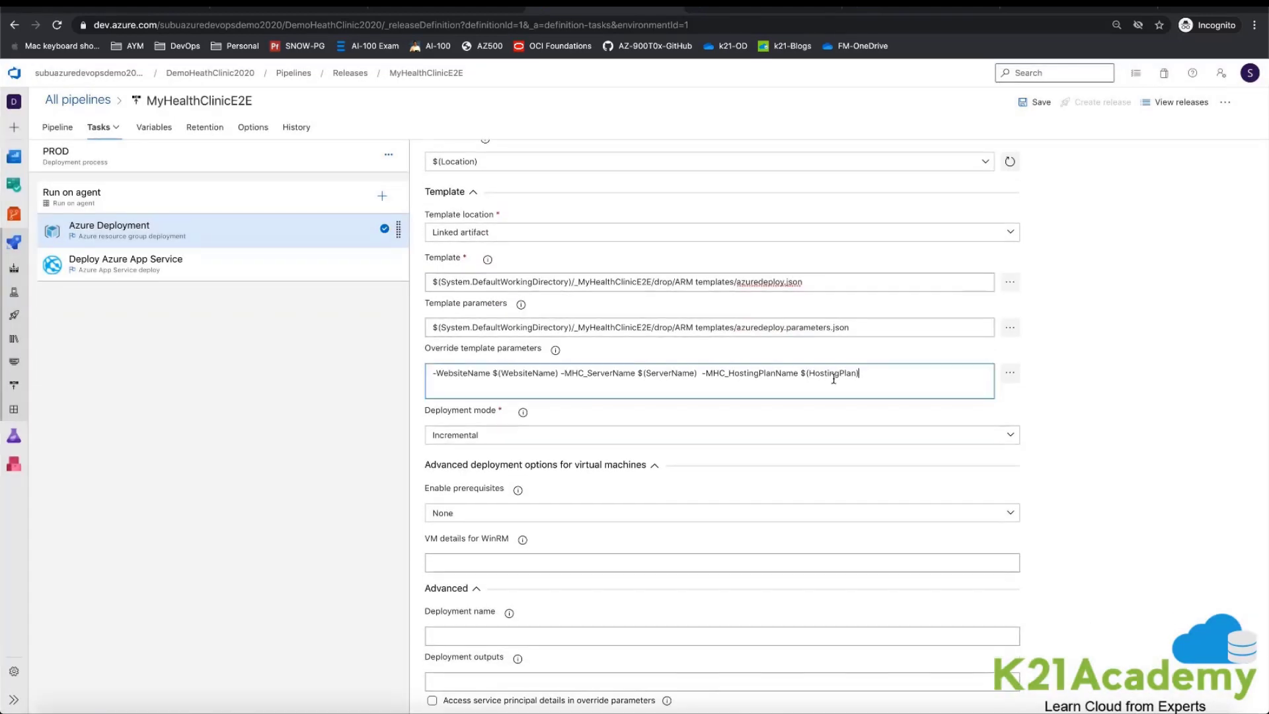
{"action": "triple_click", "coordinate": [437, 383]}
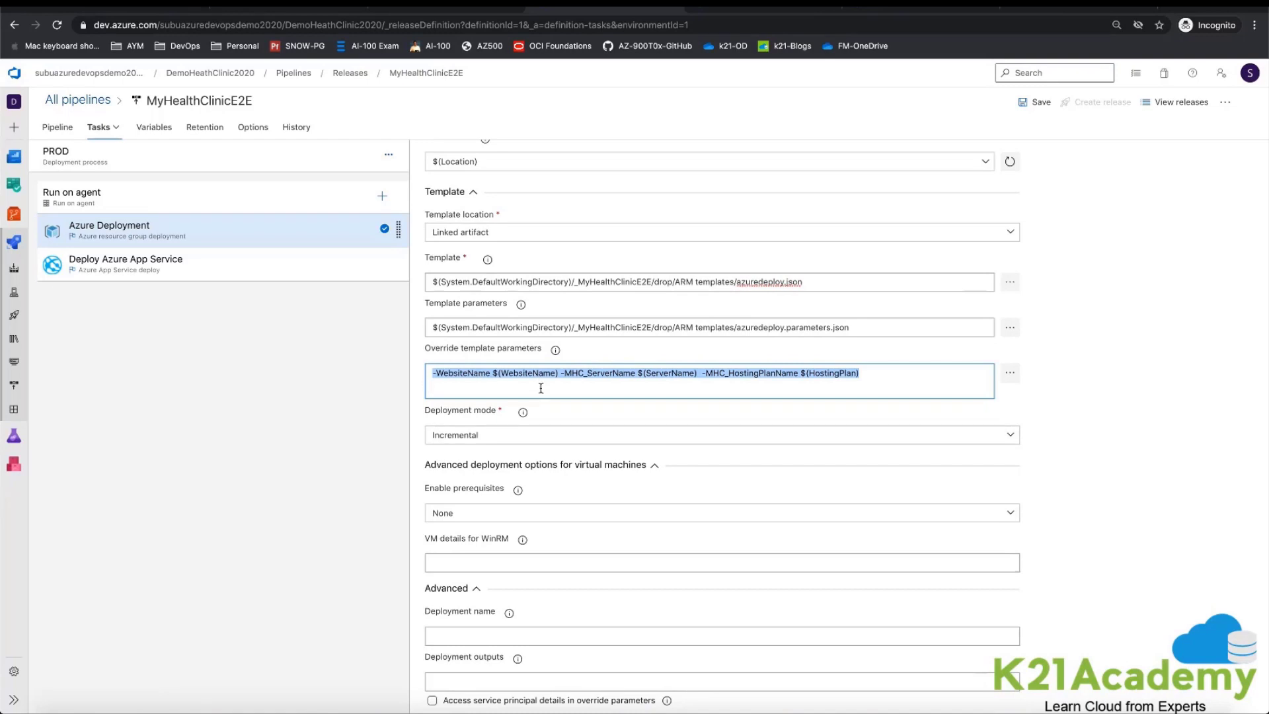
{"action": "scroll", "coordinate": [540, 388], "scroll_direction": "down", "scroll_amount": 2}
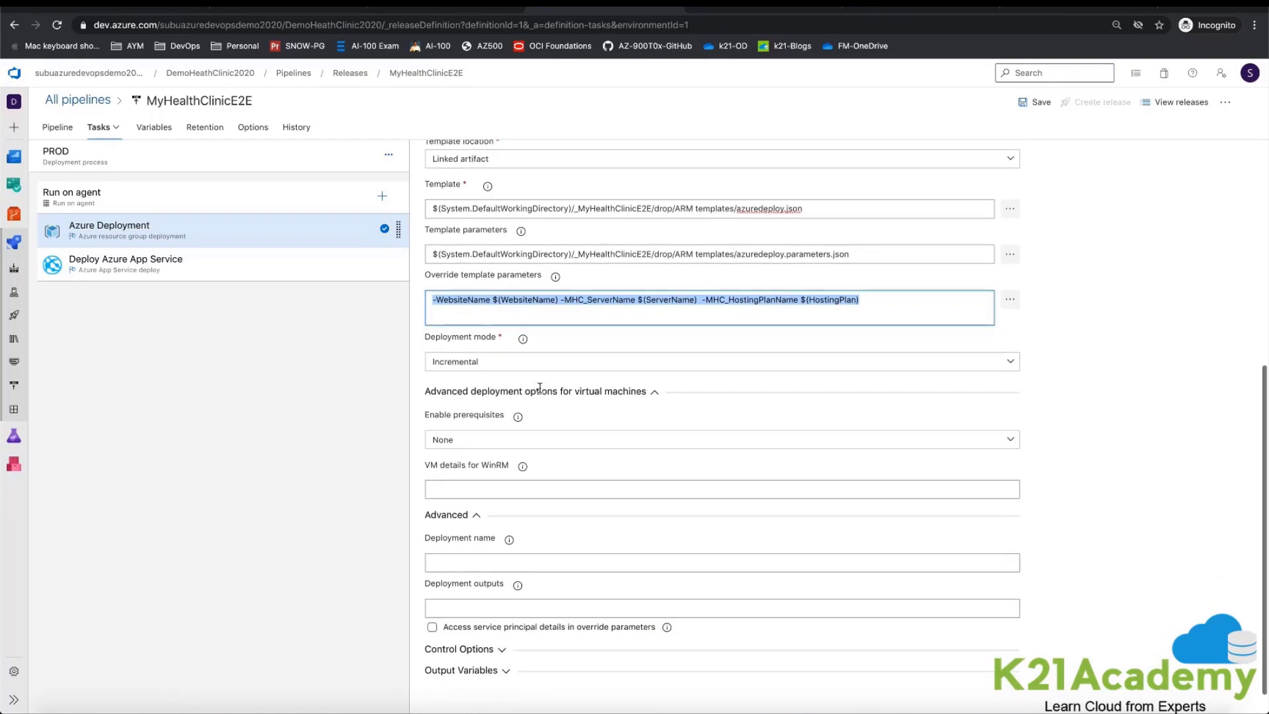
{"action": "left_click", "coordinate": [504, 366]}
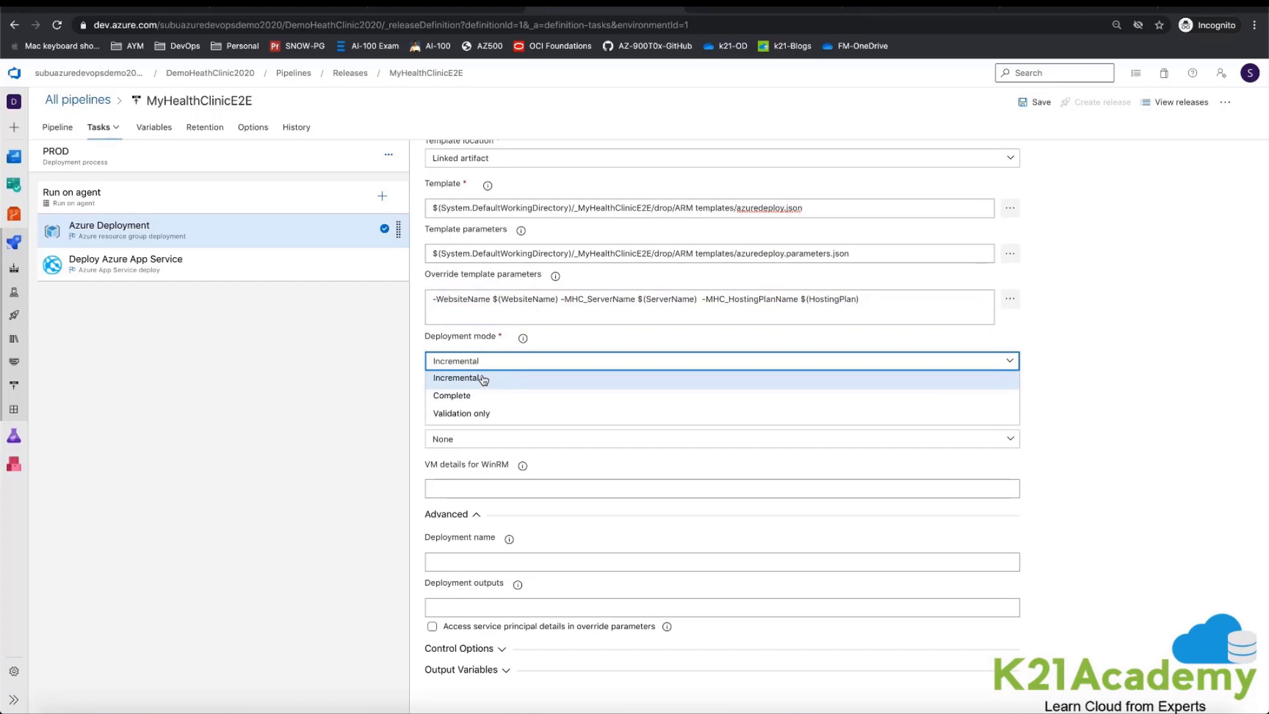
{"action": "left_click", "coordinate": [414, 392]}
{"action": "scroll", "coordinate": [422, 377], "scroll_direction": "down", "scroll_amount": 1}
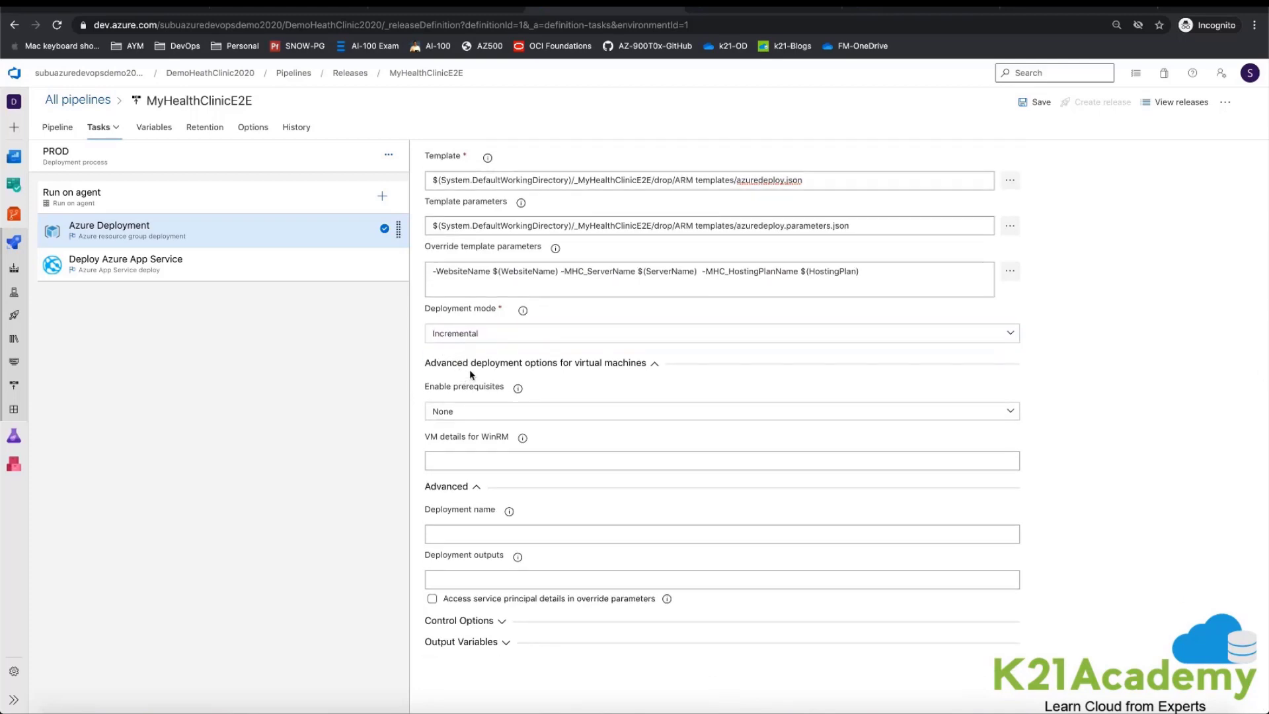
{"action": "left_click", "coordinate": [481, 333]}
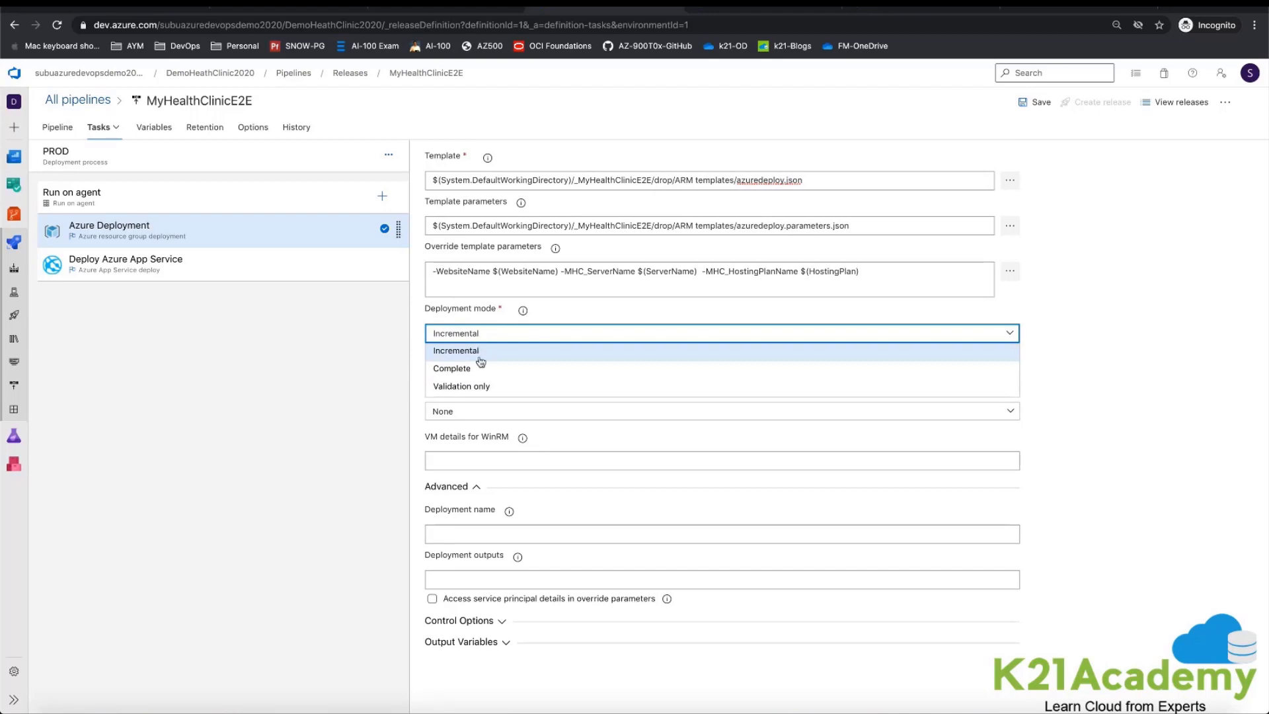
{"action": "left_click", "coordinate": [423, 374]}
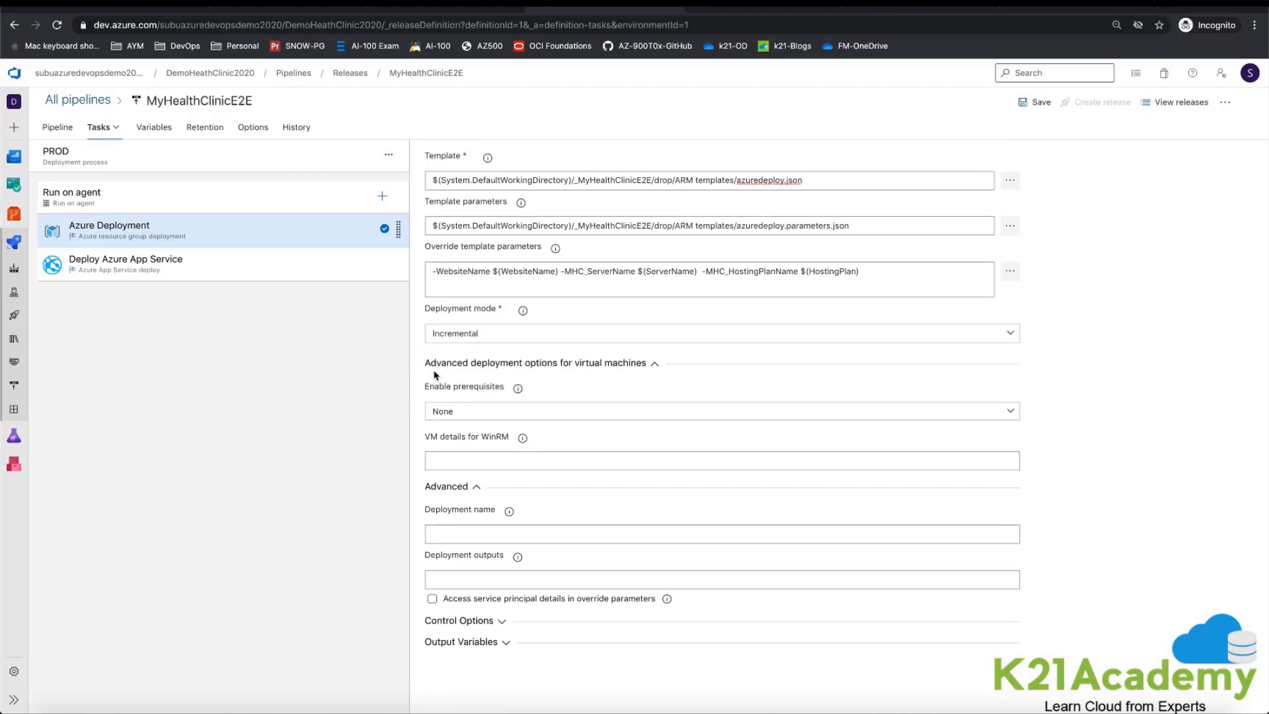
Step: Set the Deploy Azure App Service task's Azure subscription to the Visual Studio Enterprise Subscription service connection
{"action": "left_click", "coordinate": [116, 264]}
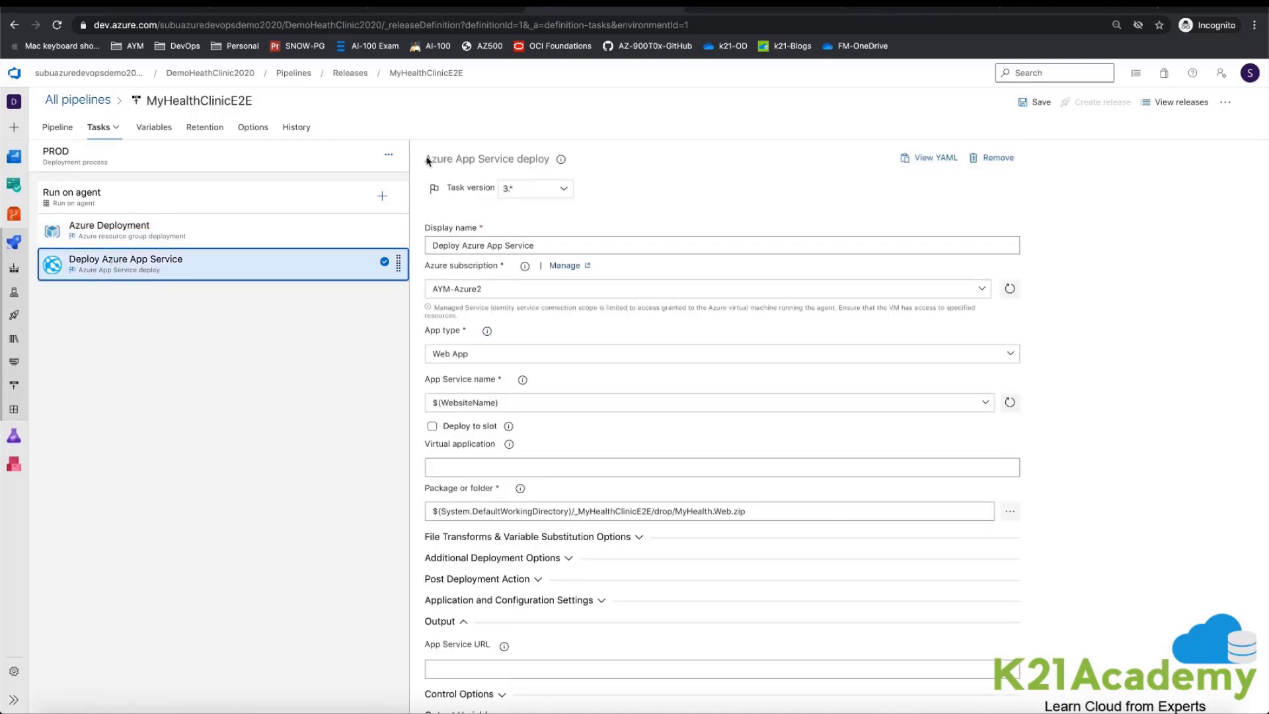
{"action": "left_click_drag", "start_coordinate": [424, 159], "coordinate": [544, 162]}
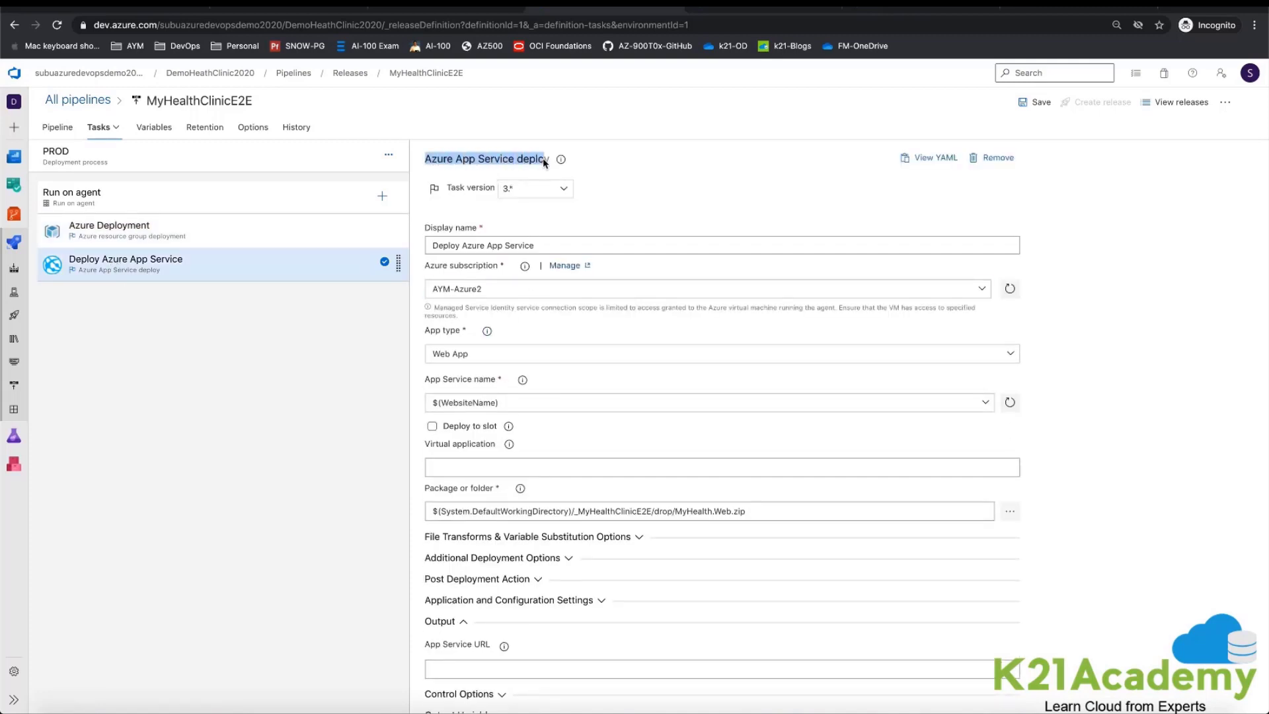
{"action": "left_click", "coordinate": [668, 180]}
{"action": "scroll", "coordinate": [963, 252], "scroll_direction": "down", "scroll_amount": 2}
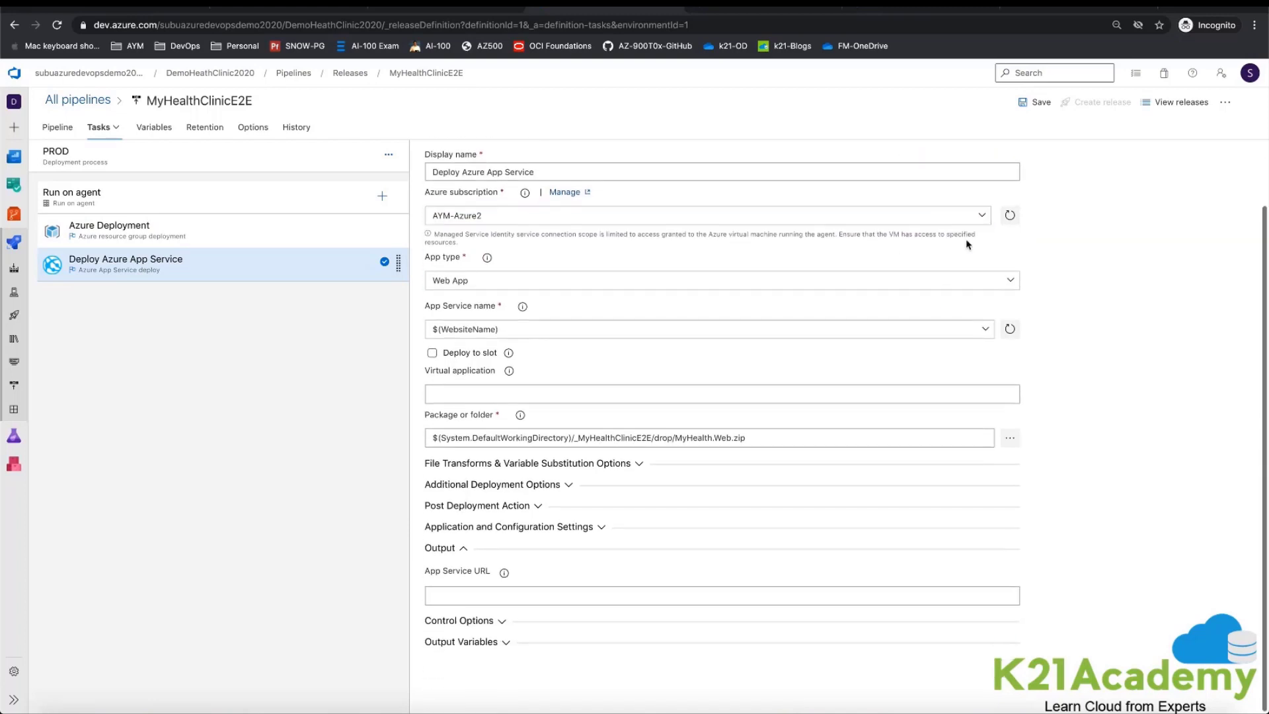
{"action": "left_click", "coordinate": [982, 216]}
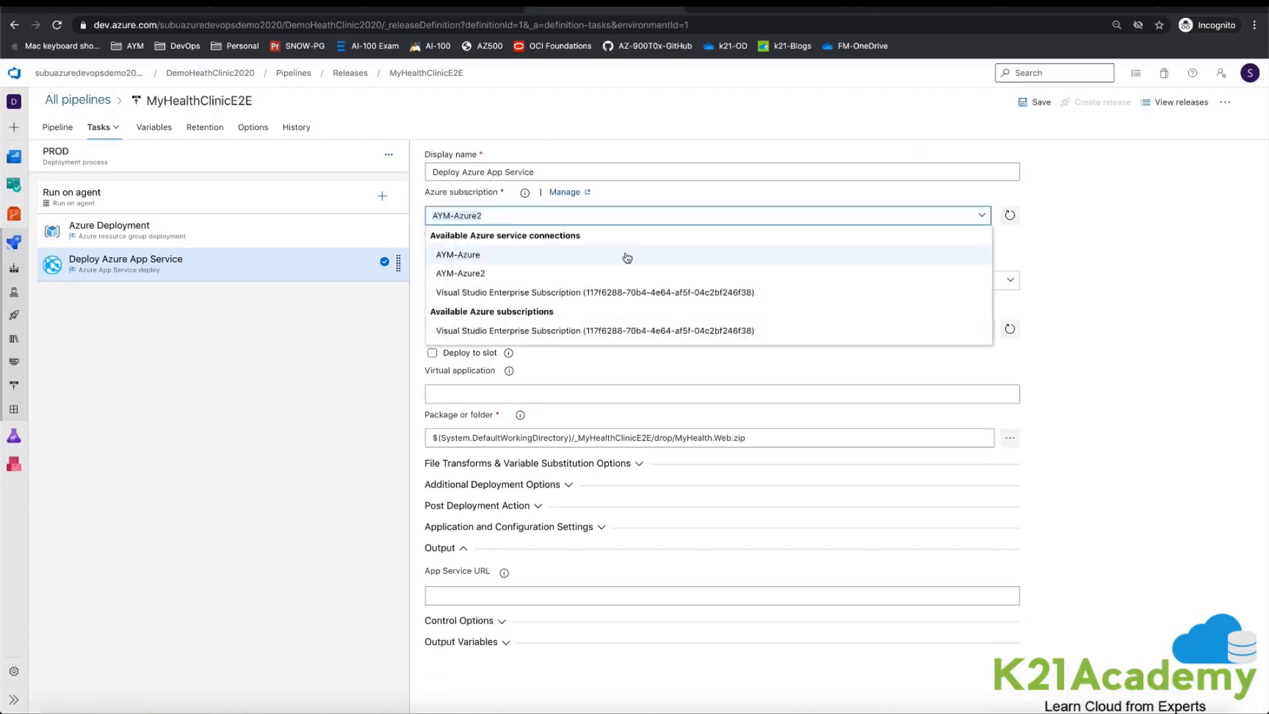
{"action": "left_click", "coordinate": [580, 297]}
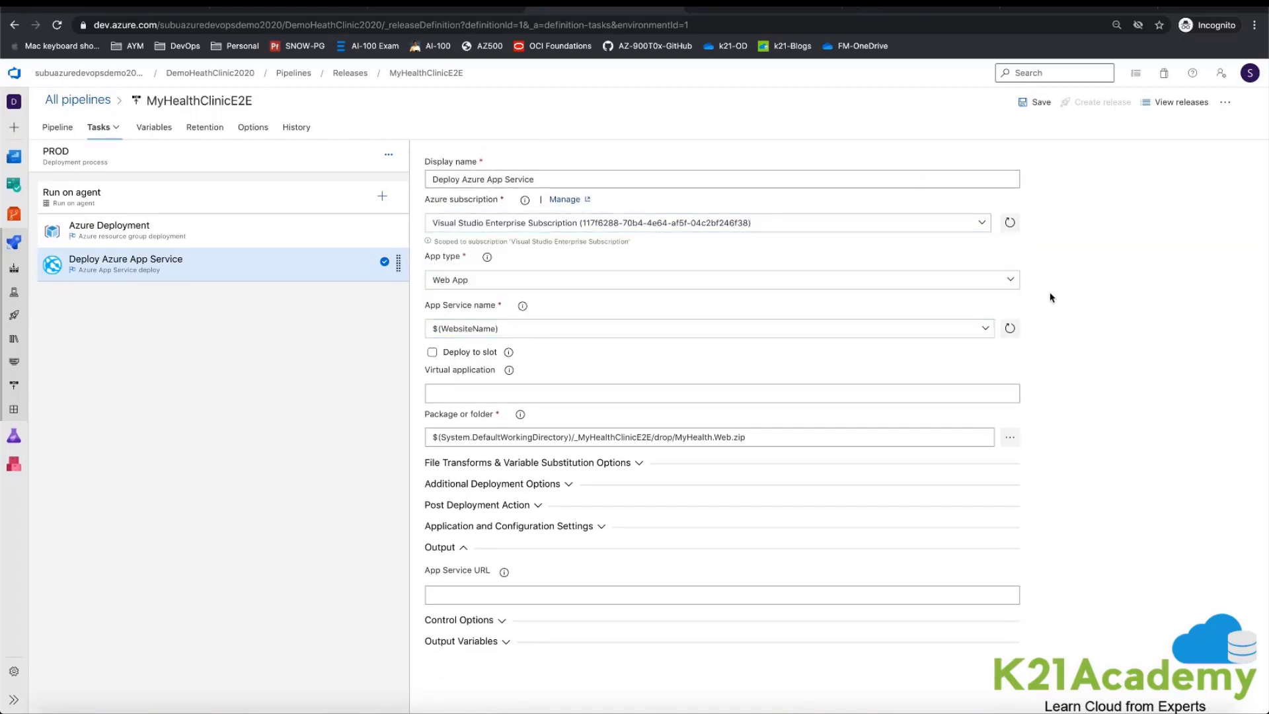
Step: Check the App Service task's app type options and locate MyHealth.Web.zip in the linked artifact's drop folder, cancelling the package selection
{"action": "left_click", "coordinate": [1010, 279]}
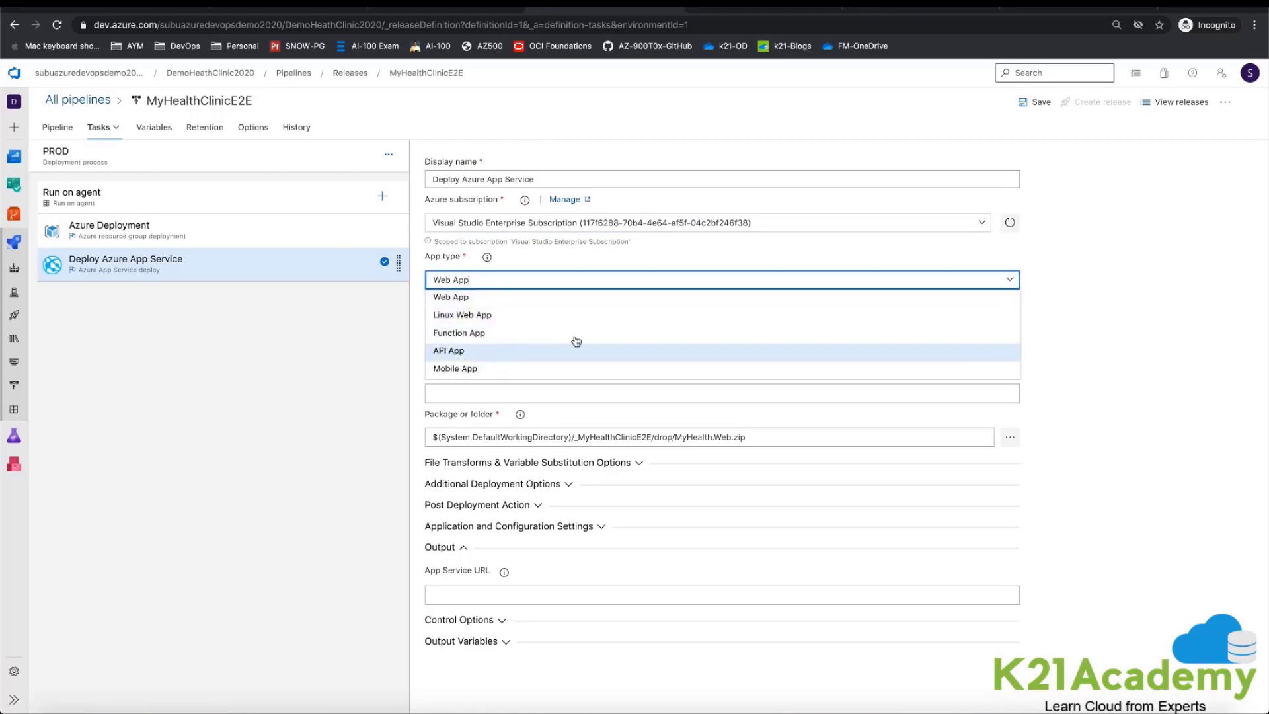
{"action": "left_click", "coordinate": [1083, 298]}
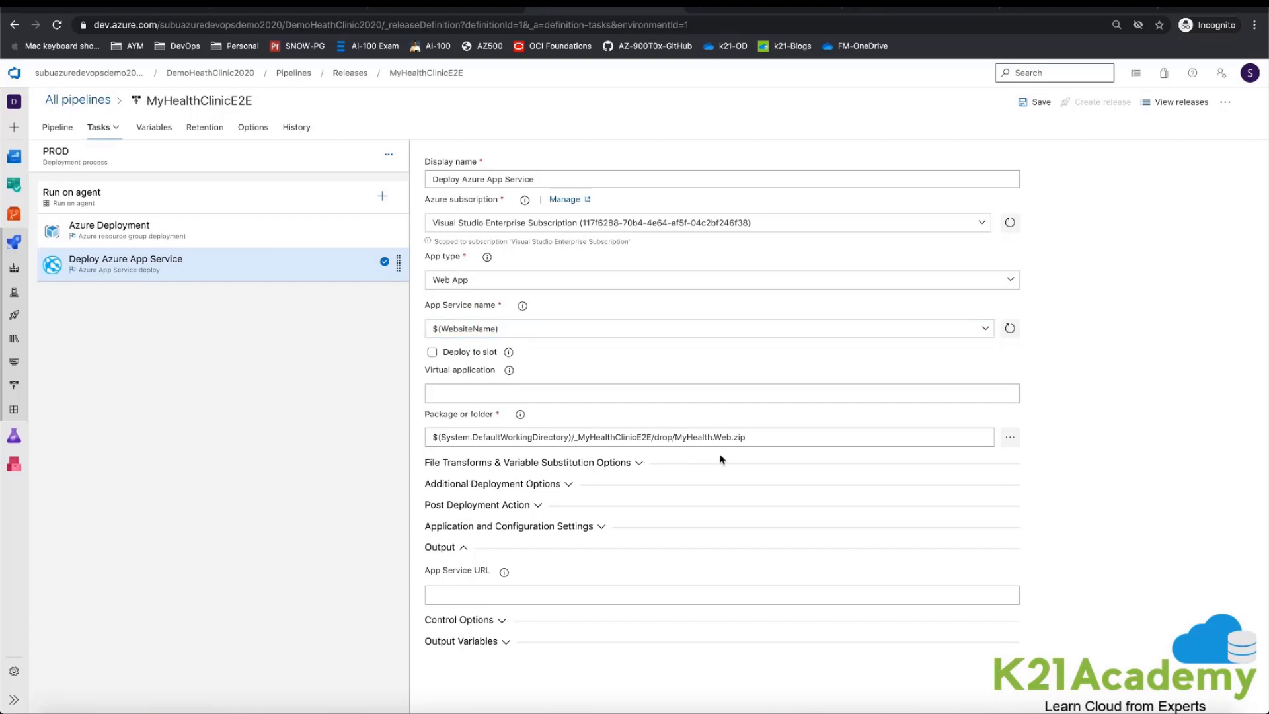
{"action": "left_click_drag", "start_coordinate": [676, 440], "coordinate": [753, 440]}
{"action": "left_click", "coordinate": [1020, 436]}
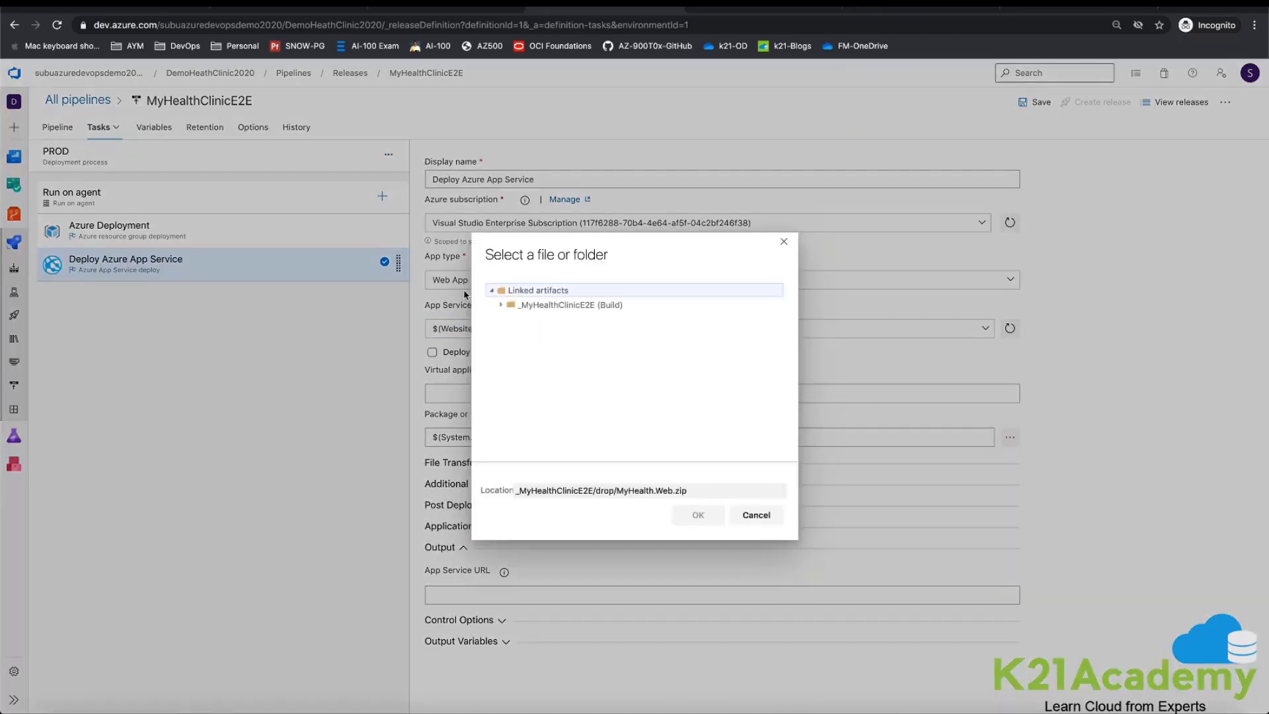
{"action": "left_click", "coordinate": [510, 305]}
{"action": "left_click", "coordinate": [510, 321]}
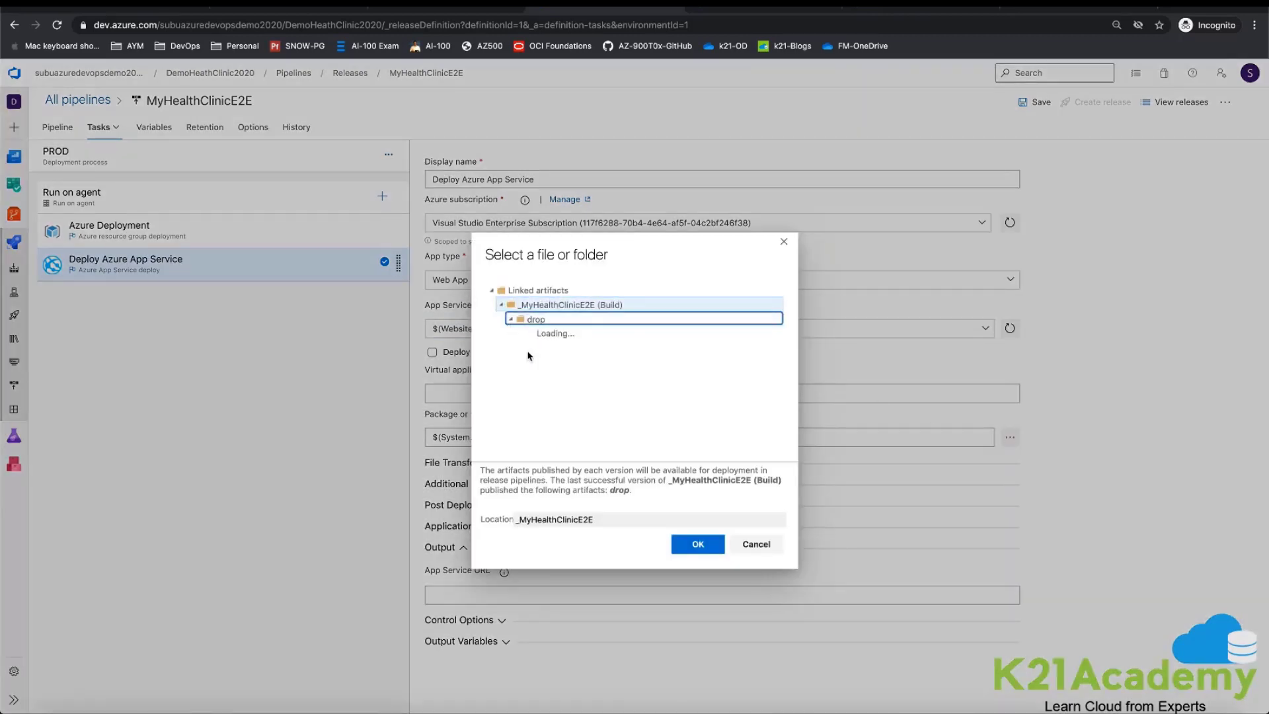
{"action": "left_click", "coordinate": [582, 377]}
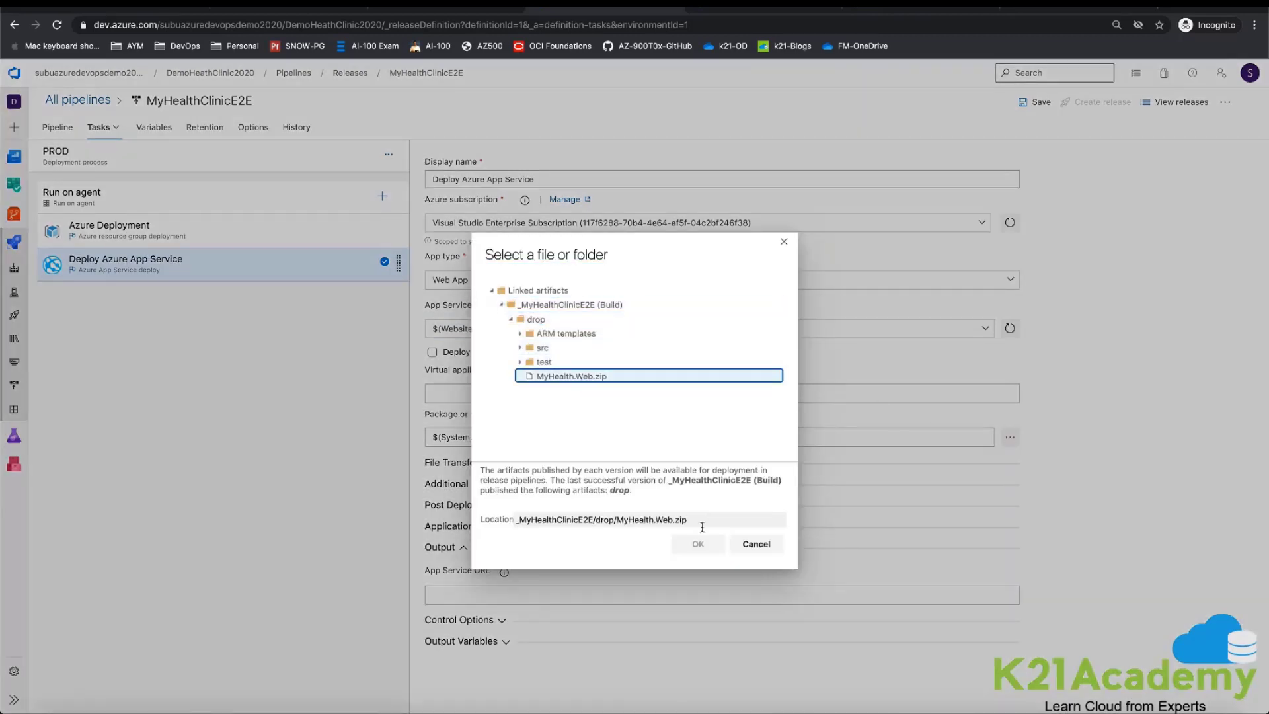
{"action": "left_click", "coordinate": [756, 544]}
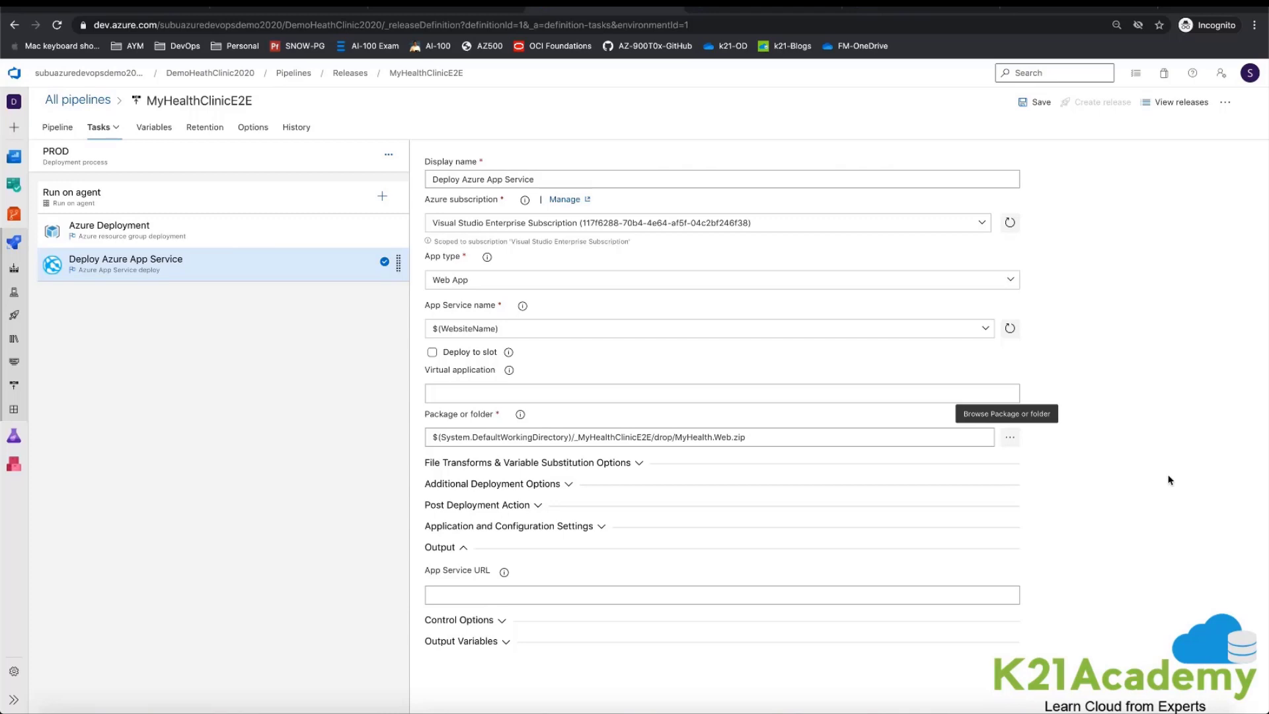
Step: Save the release pipeline and create a new release from _MyHealthClinicE2E artifact version 20200706.1
{"action": "key", "text": "ctrl+s"}
{"action": "left_click", "coordinate": [683, 431]}
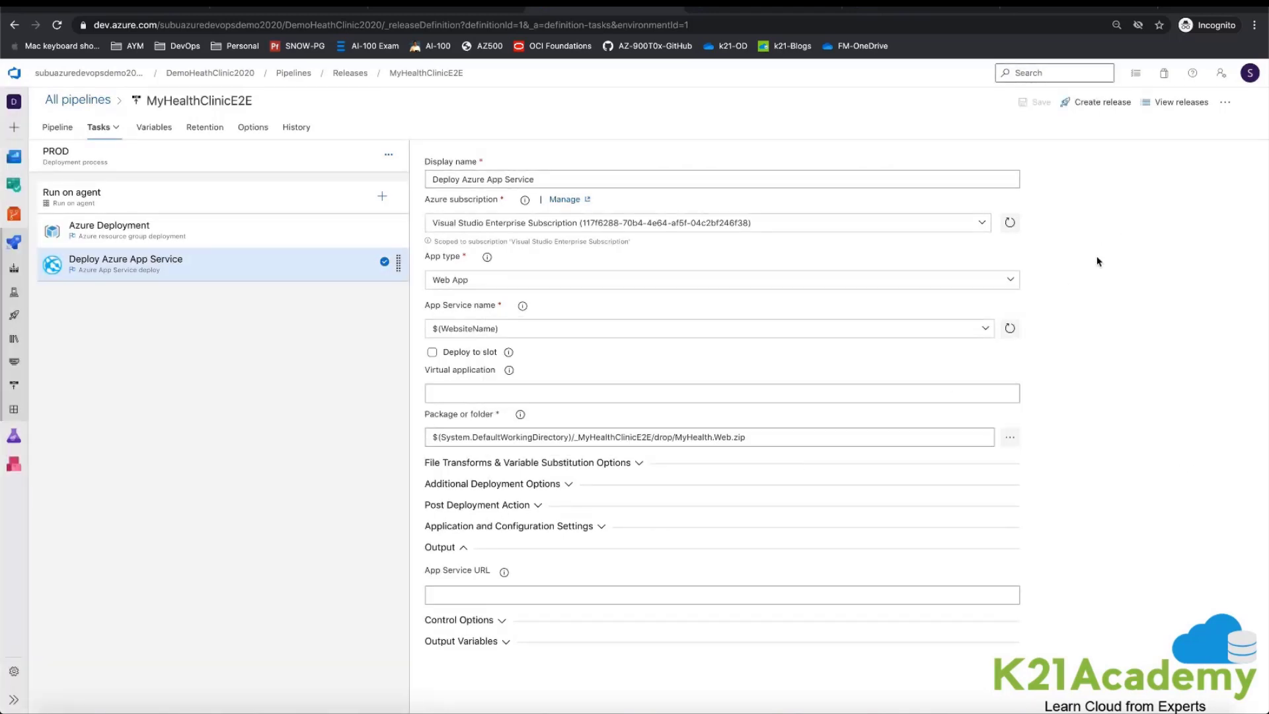
{"action": "left_click", "coordinate": [1094, 106]}
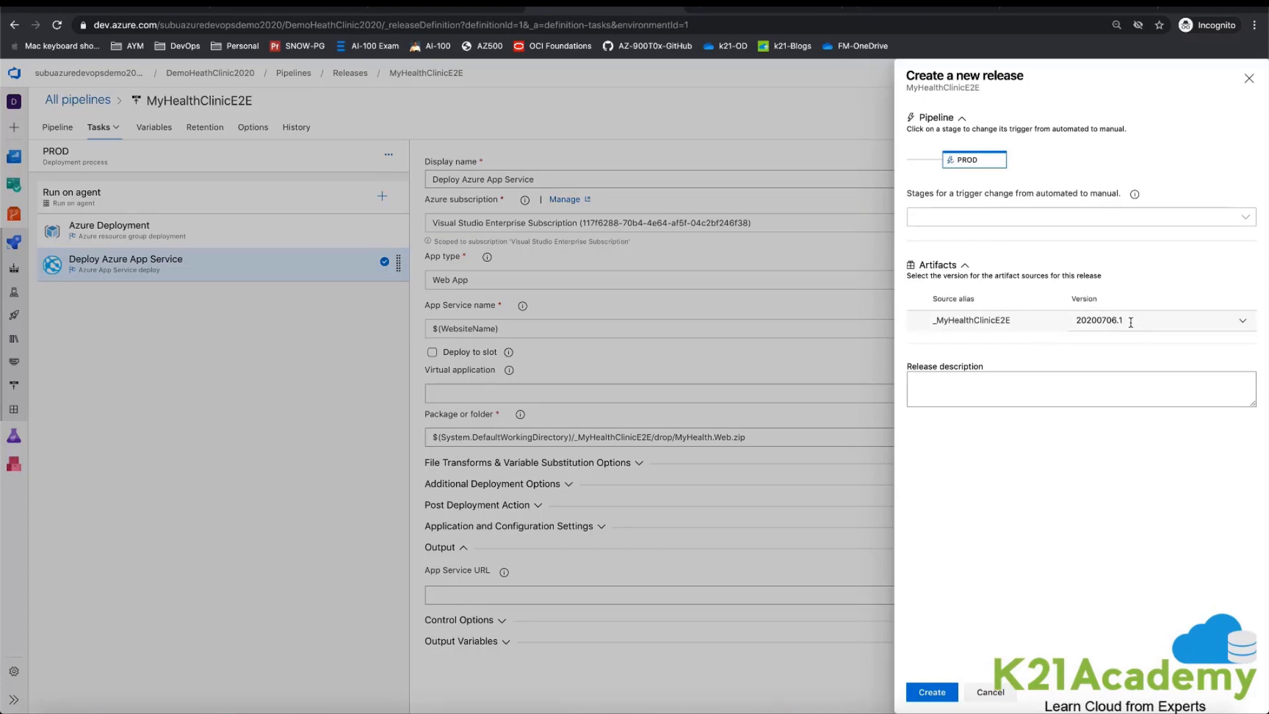
{"action": "left_click", "coordinate": [939, 697]}
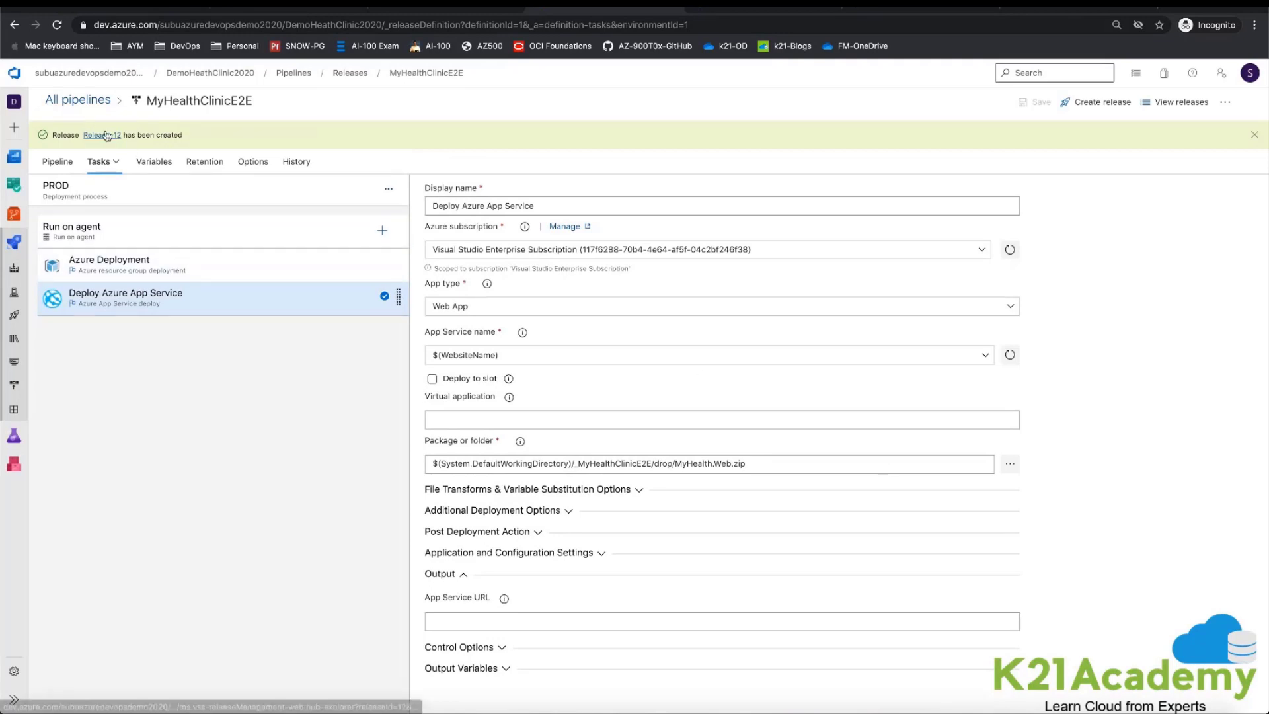
Step: Open Release-12 and approve its PROD pre-deployment with the comment "approved for PROD release"
{"action": "left_click", "coordinate": [107, 136]}
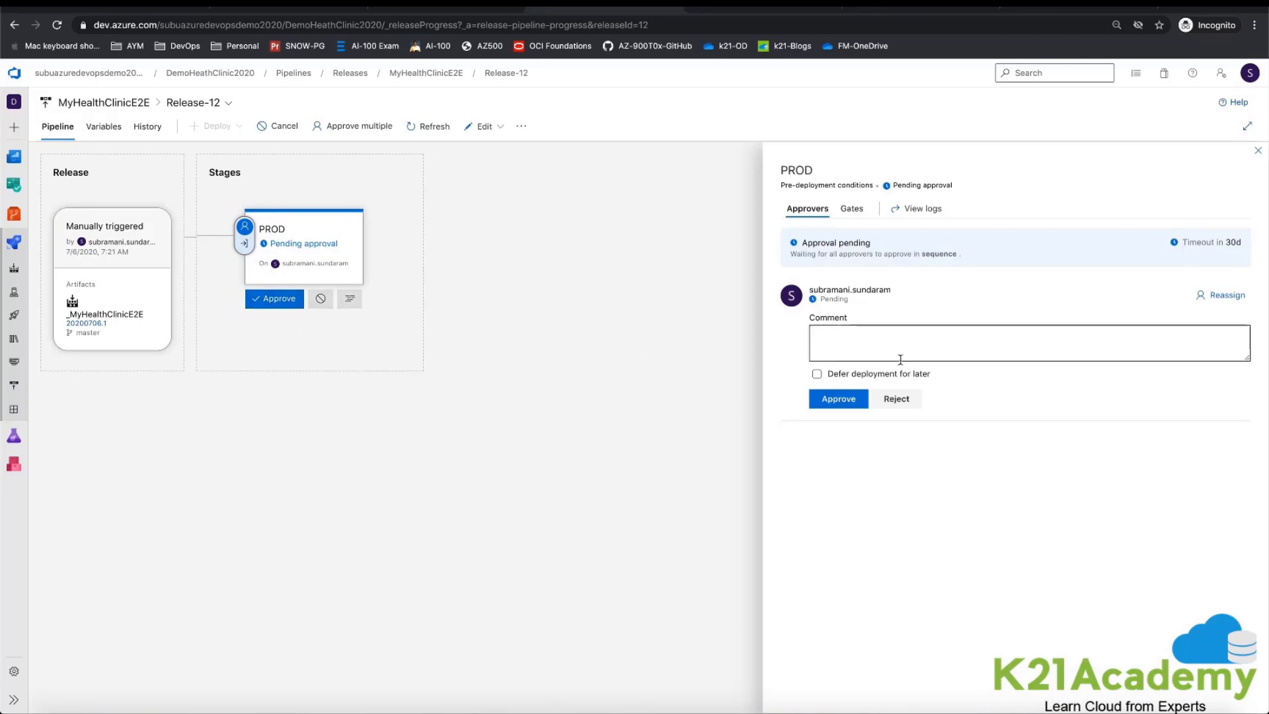
{"action": "left_click", "coordinate": [863, 350]}
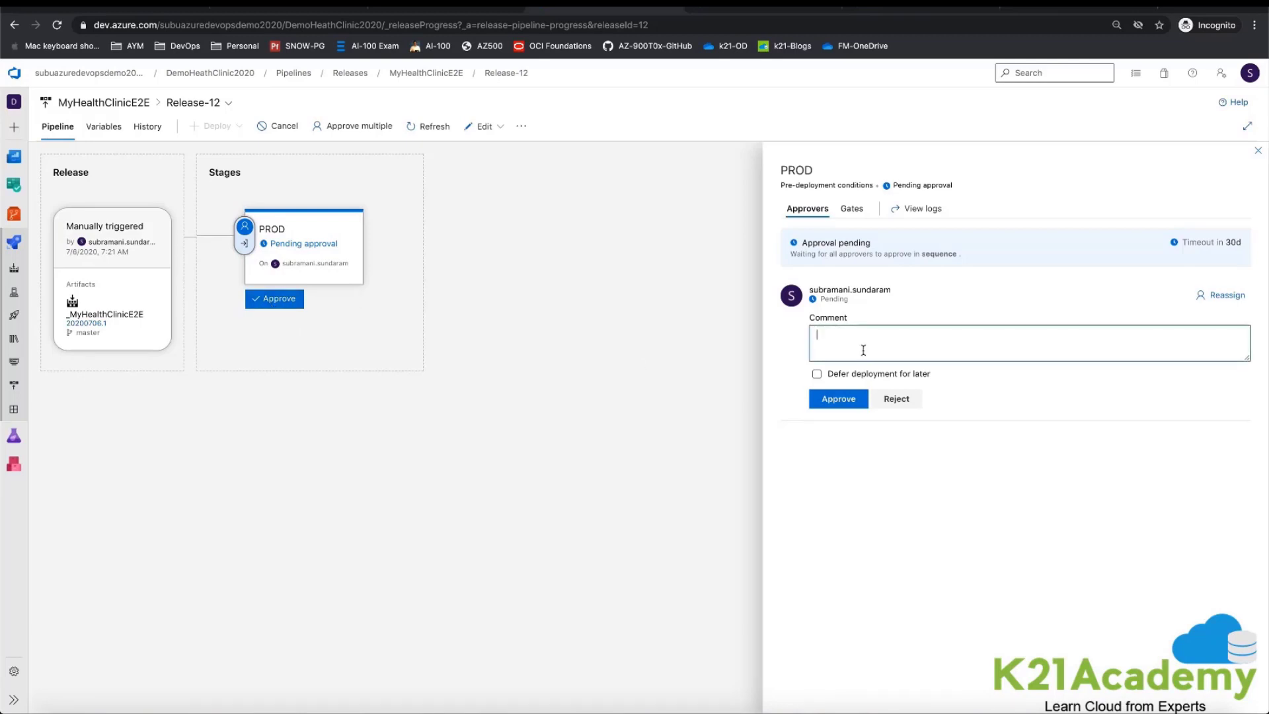
{"action": "type", "text": "approved for PROD release"}
{"action": "left_click", "coordinate": [843, 400]}
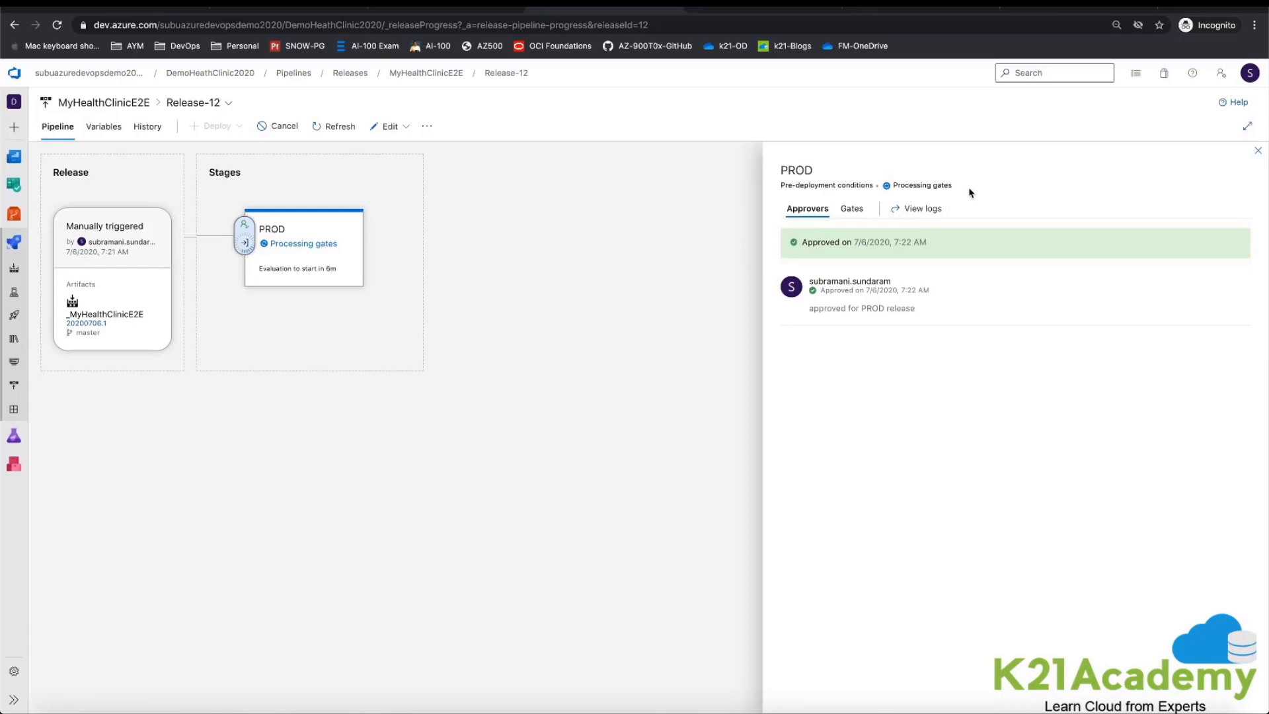
Step: Check Release-12's PROD pre-deployment gates and logs, and switch to the Azure portal's resource groups list
{"action": "left_click", "coordinate": [852, 208]}
{"action": "left_click", "coordinate": [920, 209]}
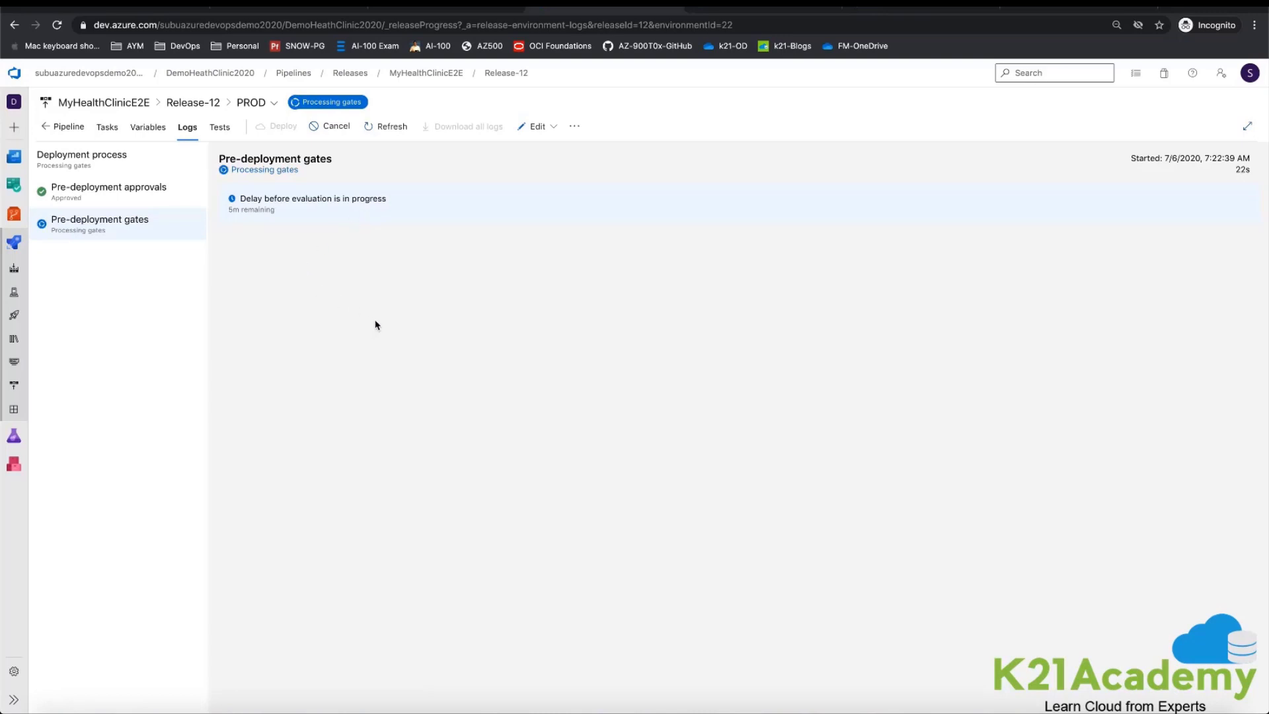
{"action": "left_click", "coordinate": [125, 8]}
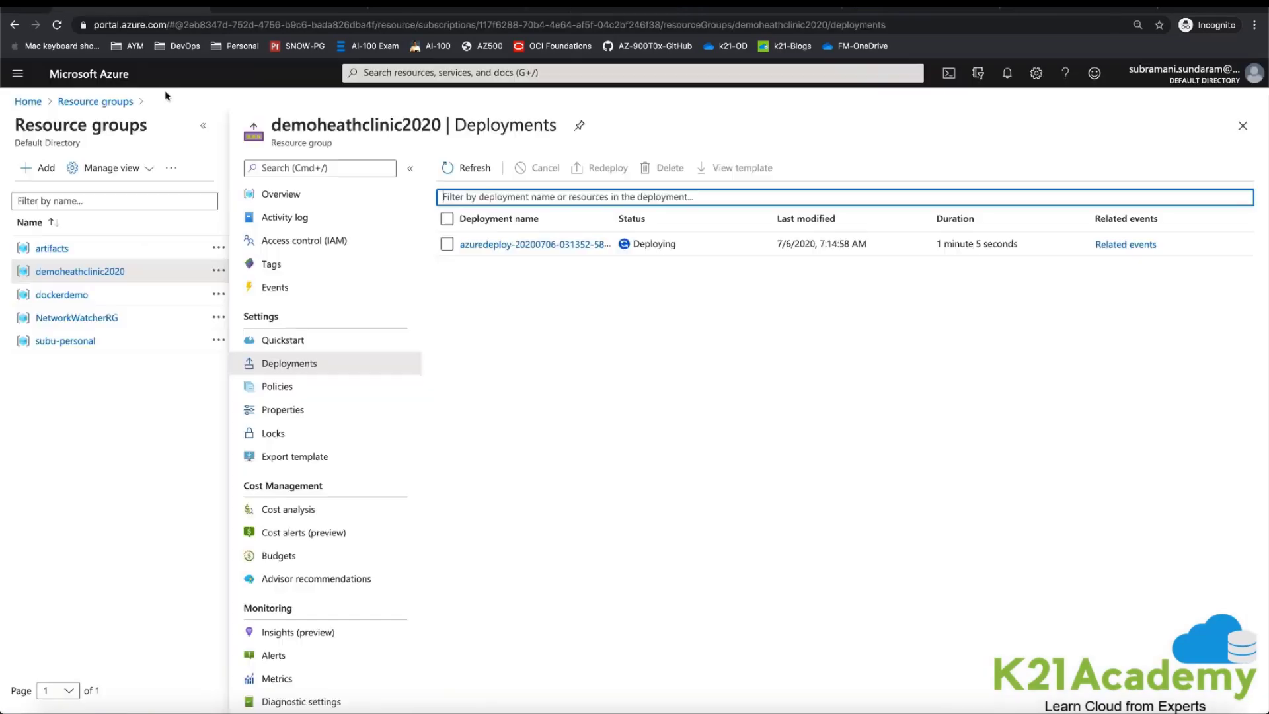
{"action": "left_click", "coordinate": [81, 104]}
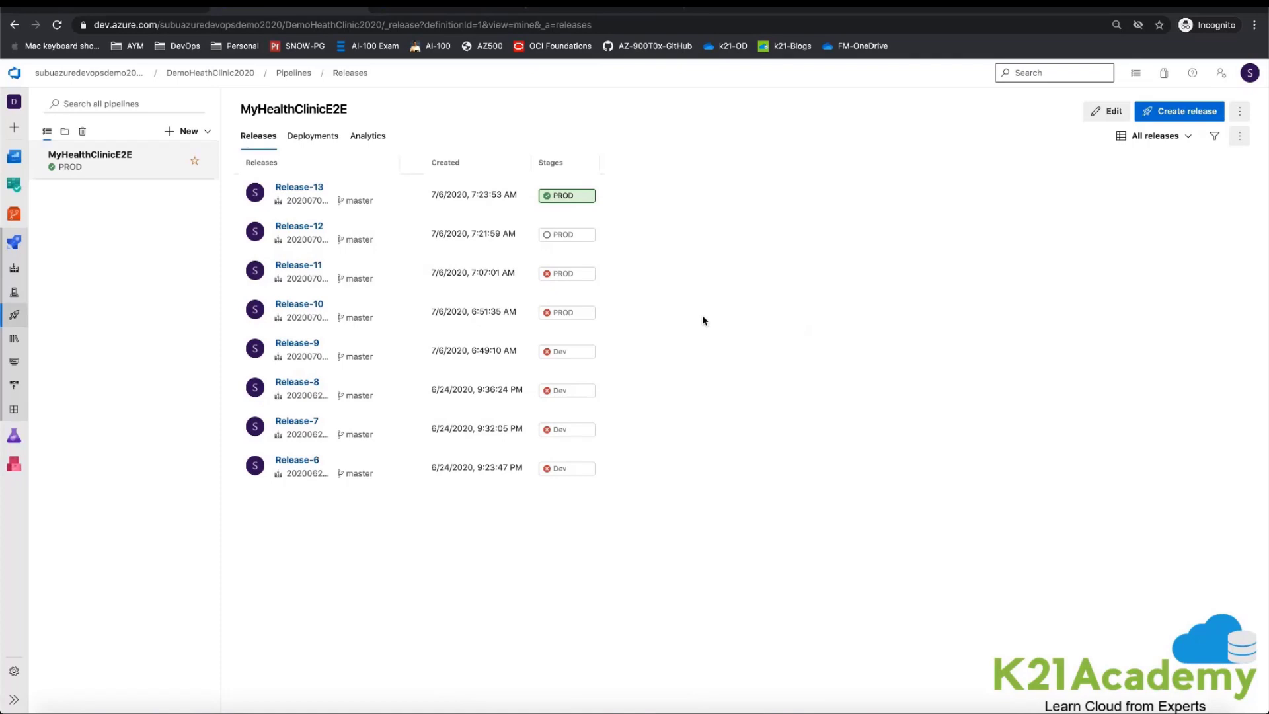
Step: Review the job tasks of MyHealthClinicE2E build run 20200706.1 and the release pipeline's artifact and PROD stage layout
{"action": "left_click", "coordinate": [293, 73]}
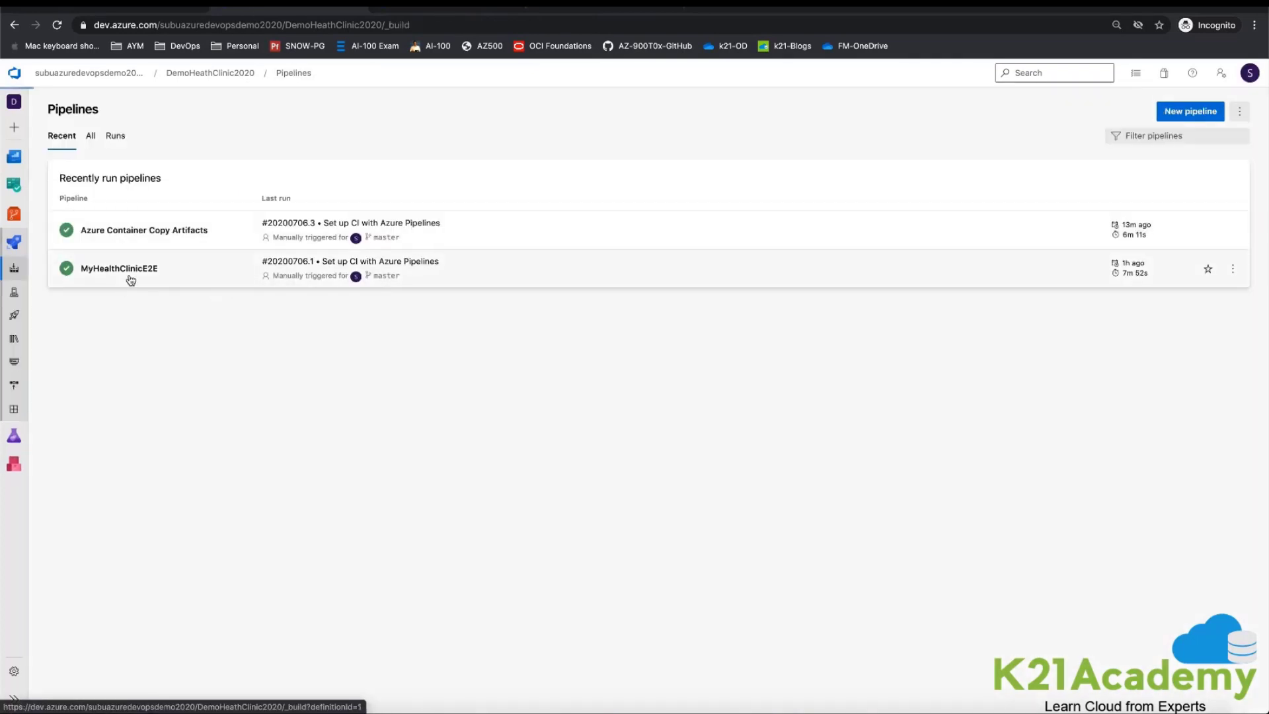
{"action": "left_click", "coordinate": [128, 281]}
{"action": "left_click", "coordinate": [819, 205]}
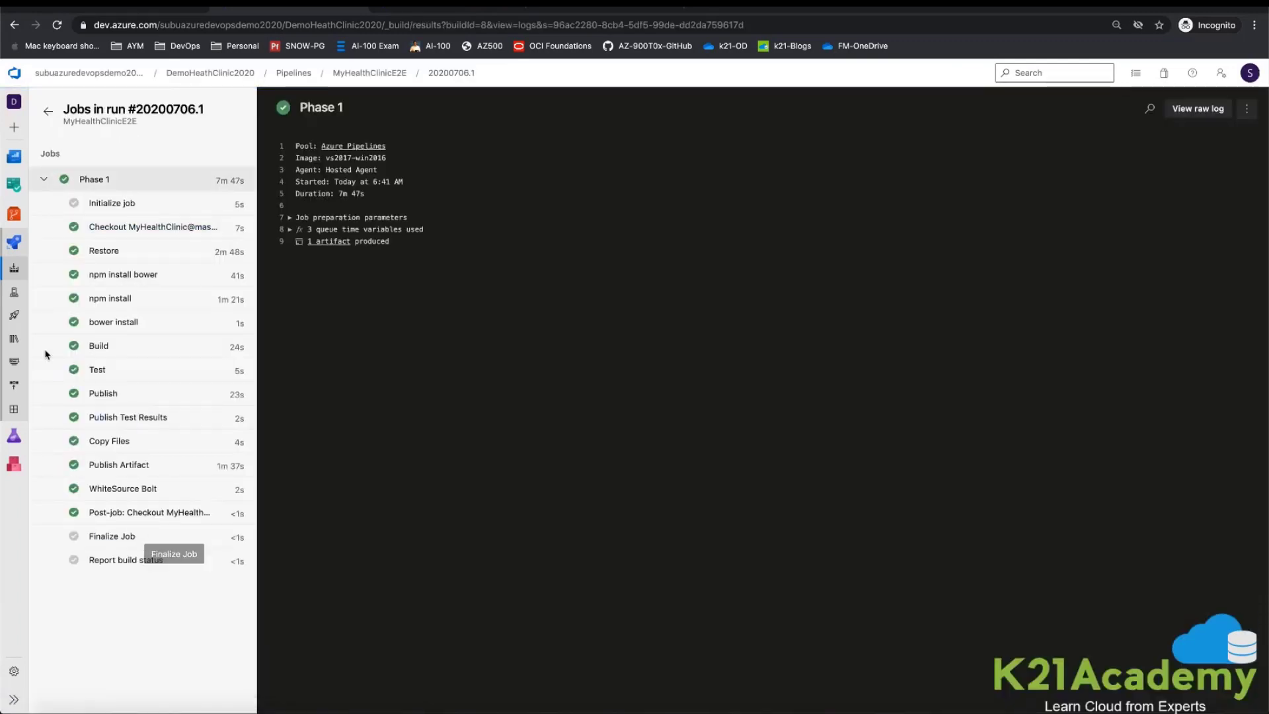
{"action": "left_click", "coordinate": [13, 317]}
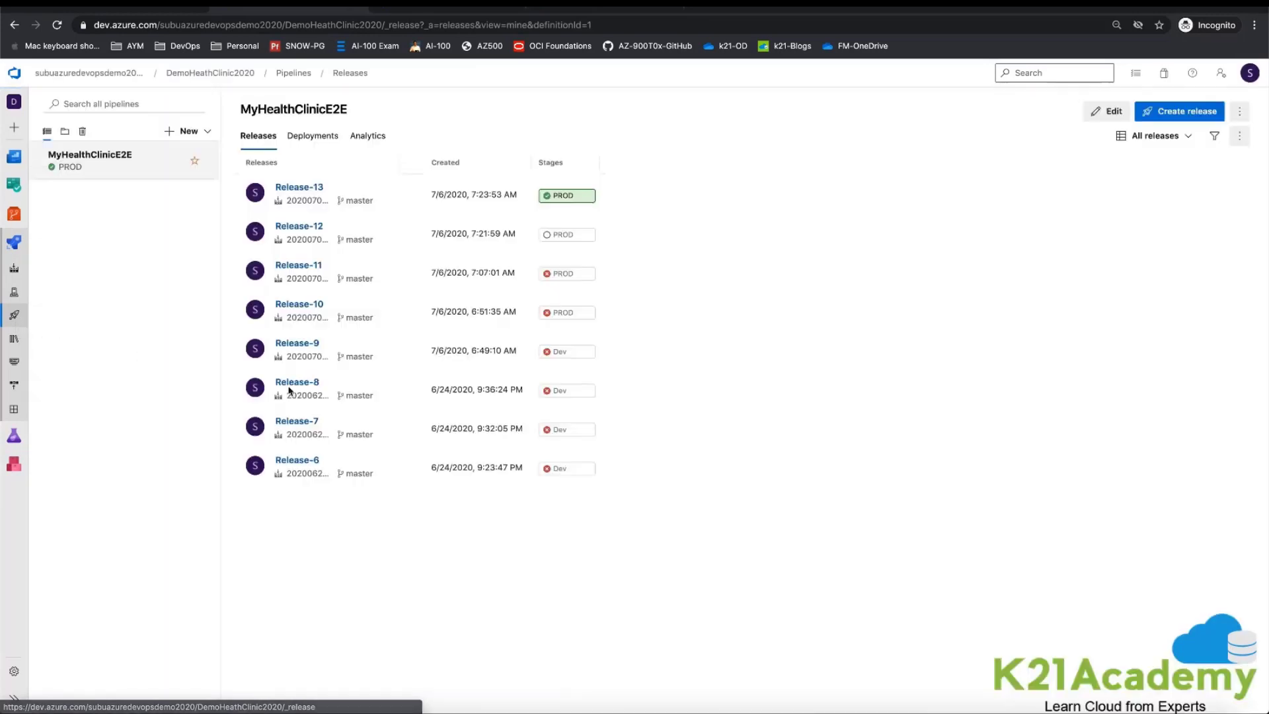
{"action": "left_click", "coordinate": [1108, 111]}
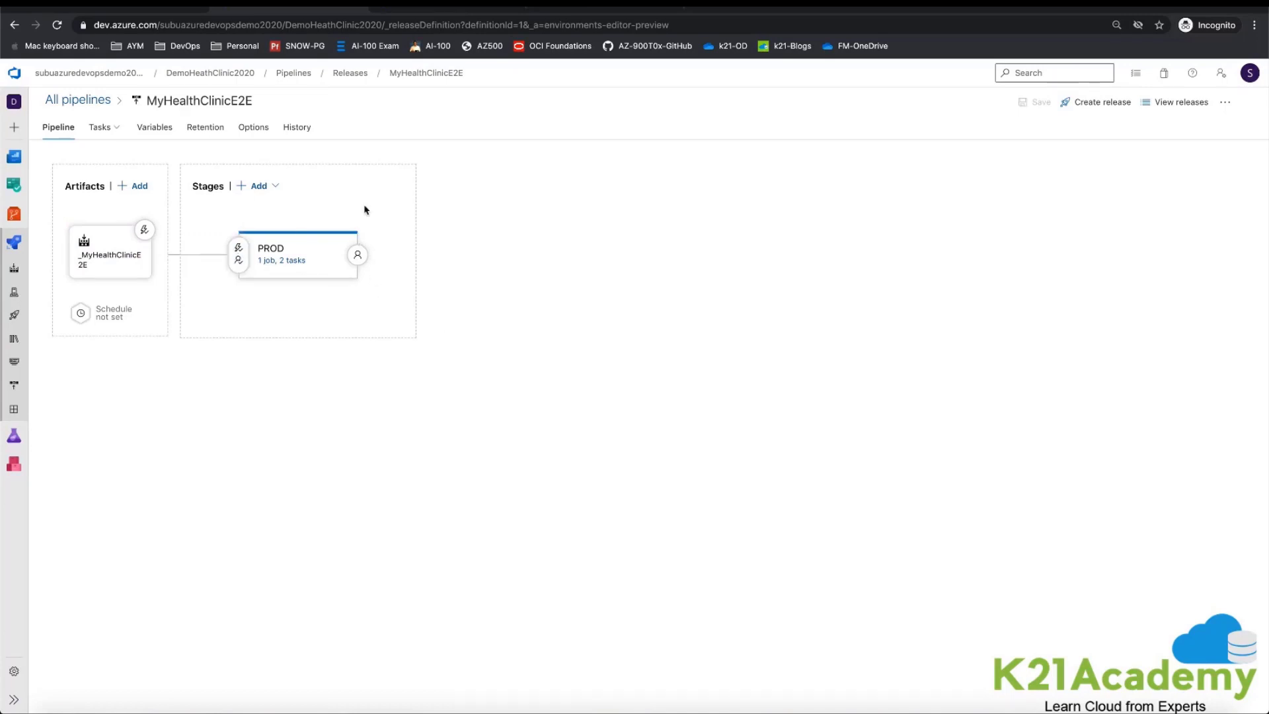
{"action": "left_click", "coordinate": [446, 75]}
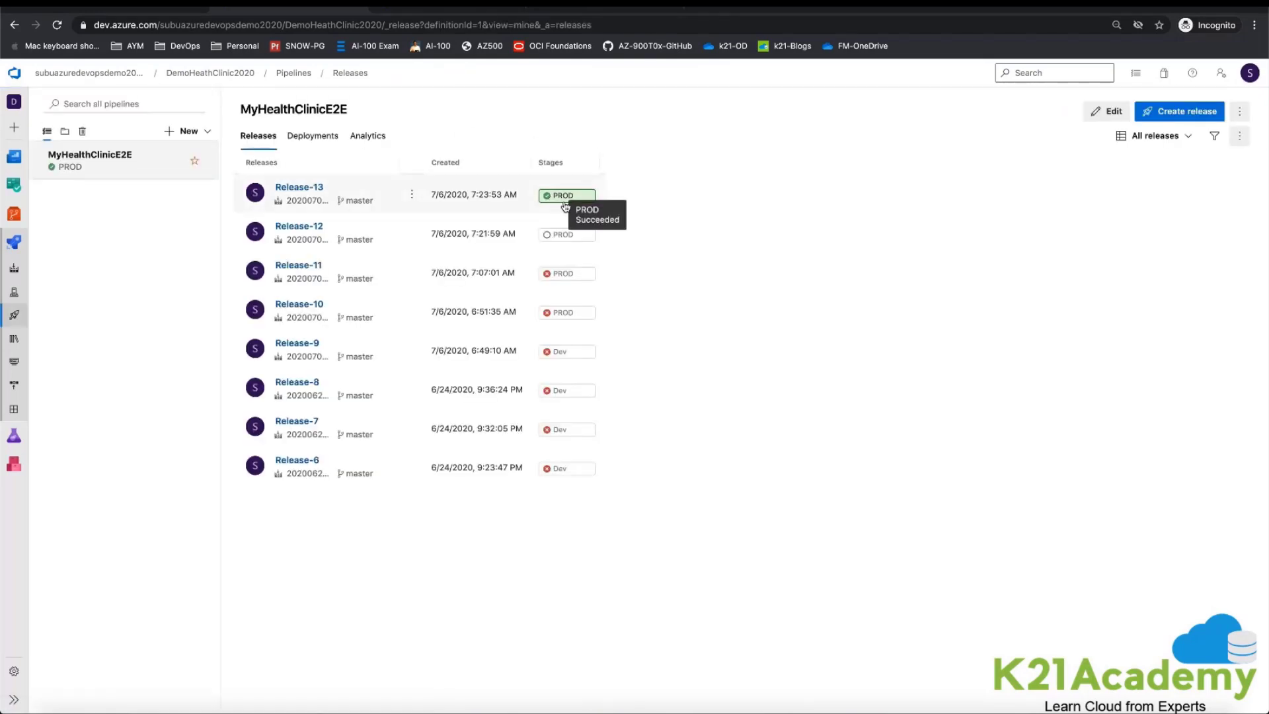
Step: Open the PROD stage logs of Release-13 and view its pre-deployment approval details
{"action": "left_click", "coordinate": [567, 196]}
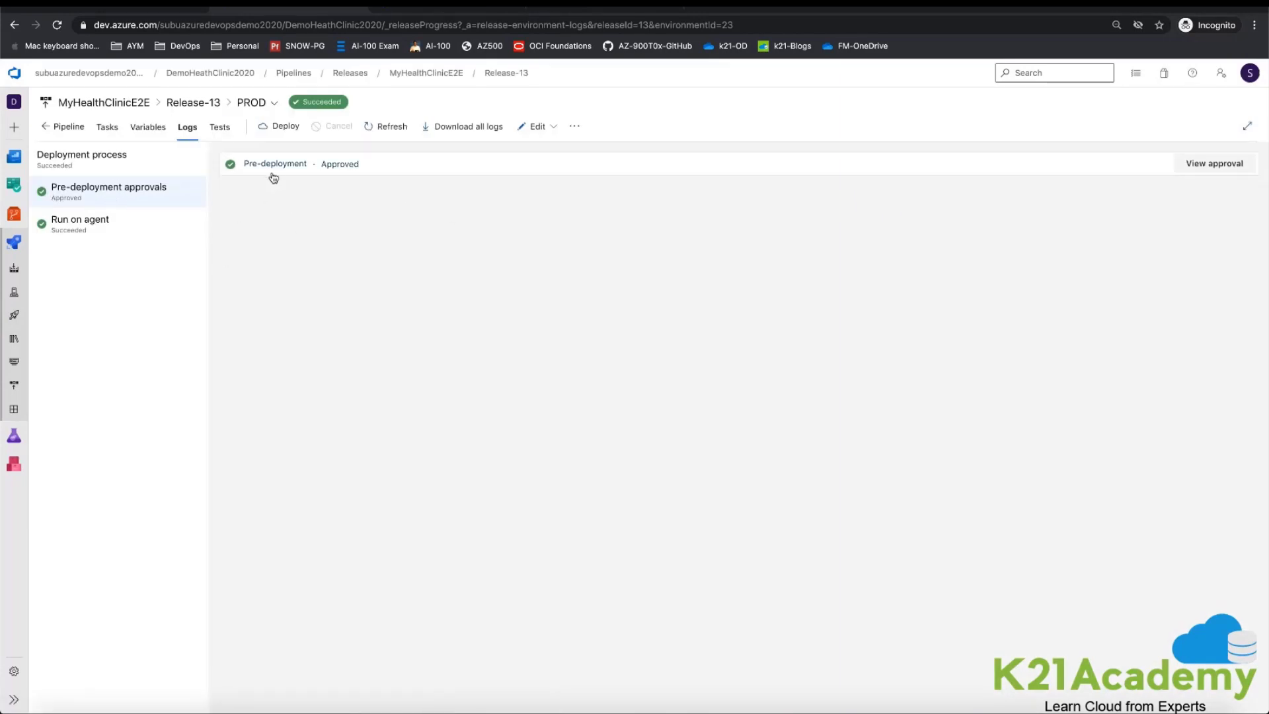
{"action": "left_click", "coordinate": [1223, 169]}
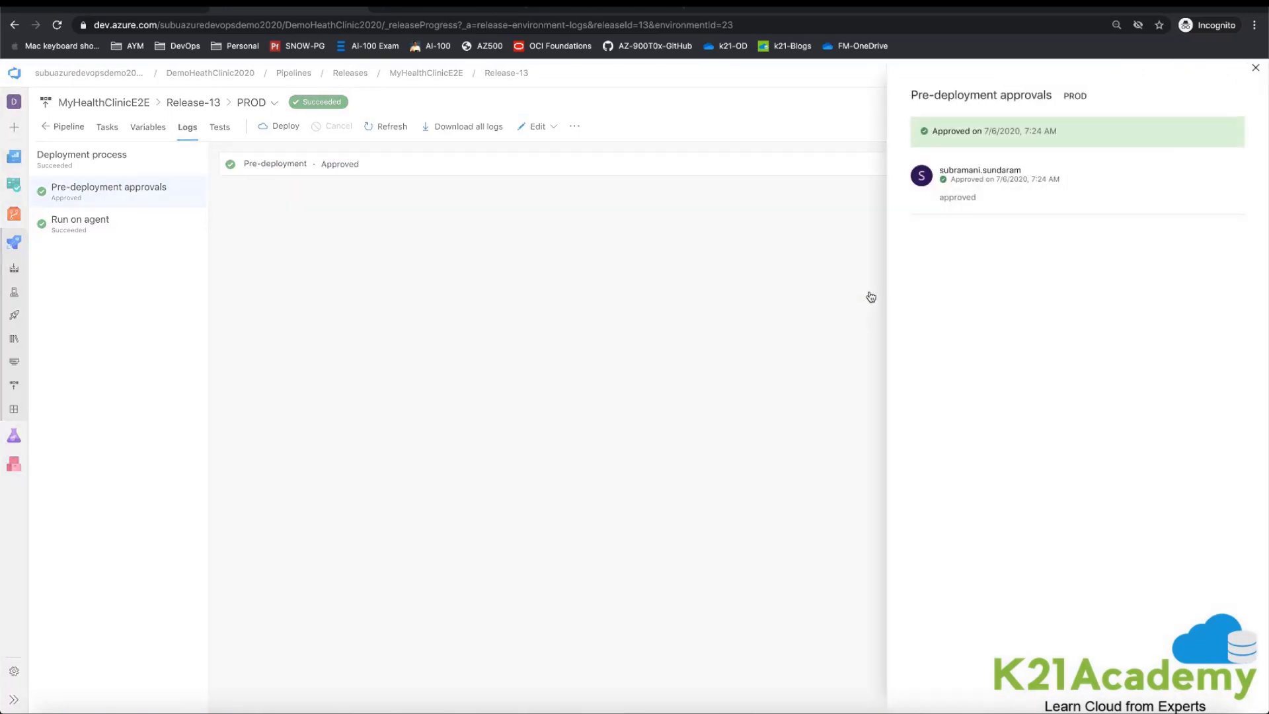
{"action": "left_click", "coordinate": [1256, 68]}
Step: Examine the agent job's detailed logs for the Azure Deployment and Deploy Azure App Service tasks in Release-13
{"action": "left_click", "coordinate": [94, 222]}
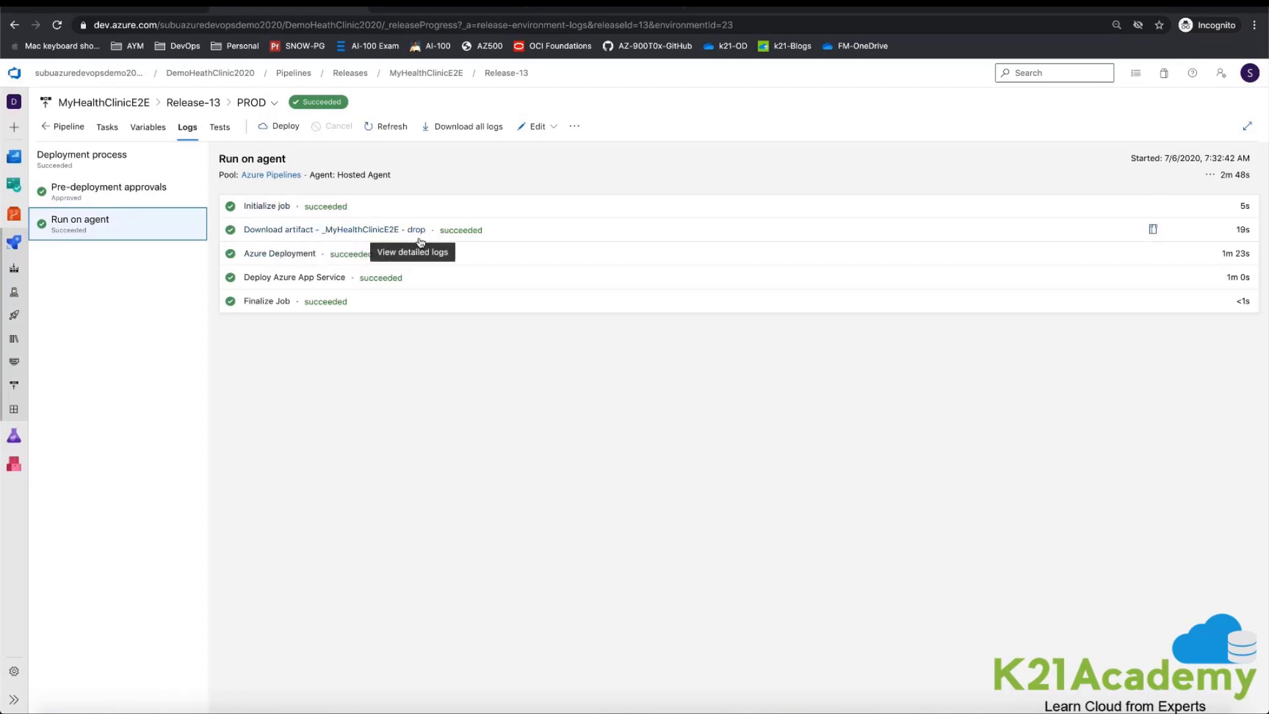
{"action": "left_click", "coordinate": [287, 257]}
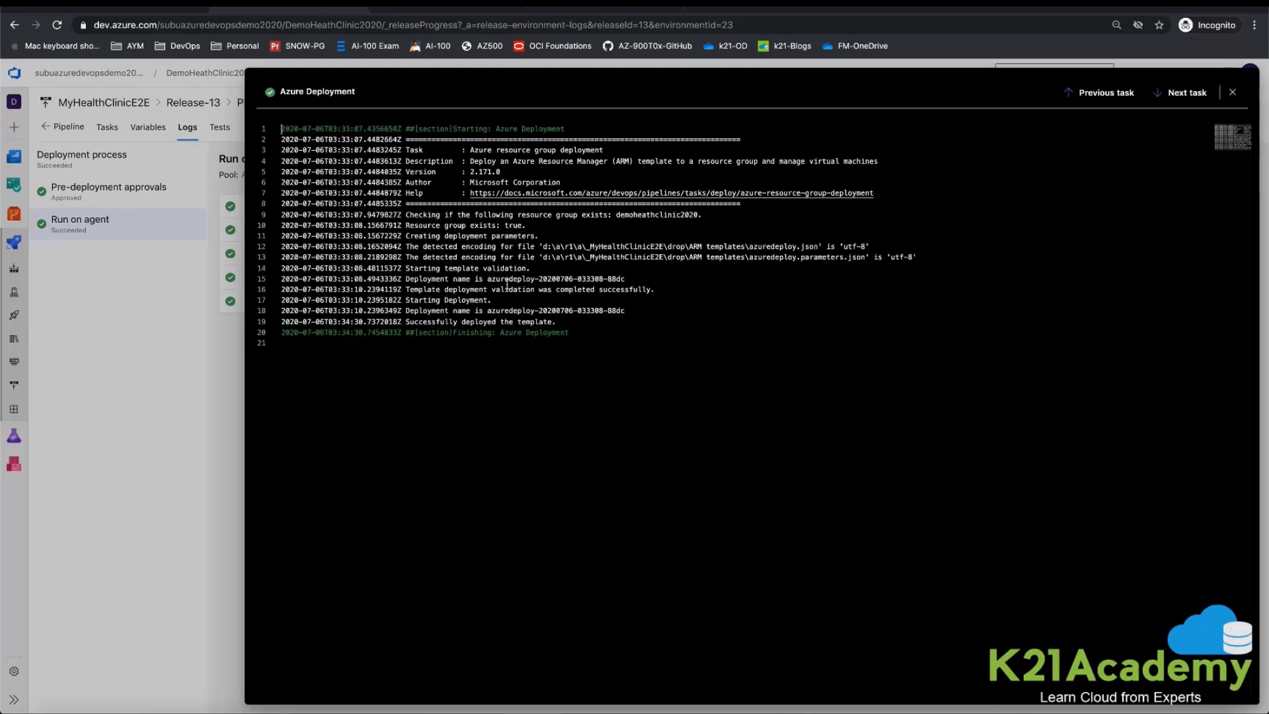
{"action": "left_click_drag", "start_coordinate": [751, 246], "coordinate": [874, 258]}
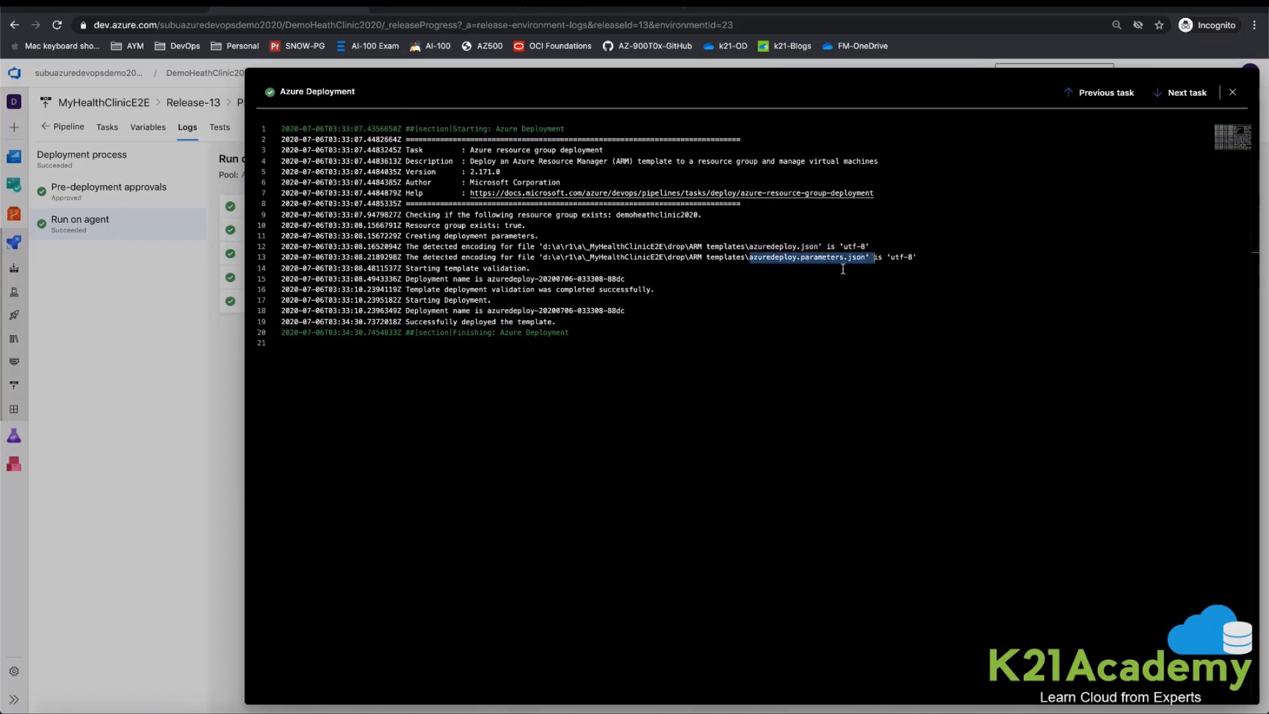
{"action": "left_click", "coordinate": [1234, 94]}
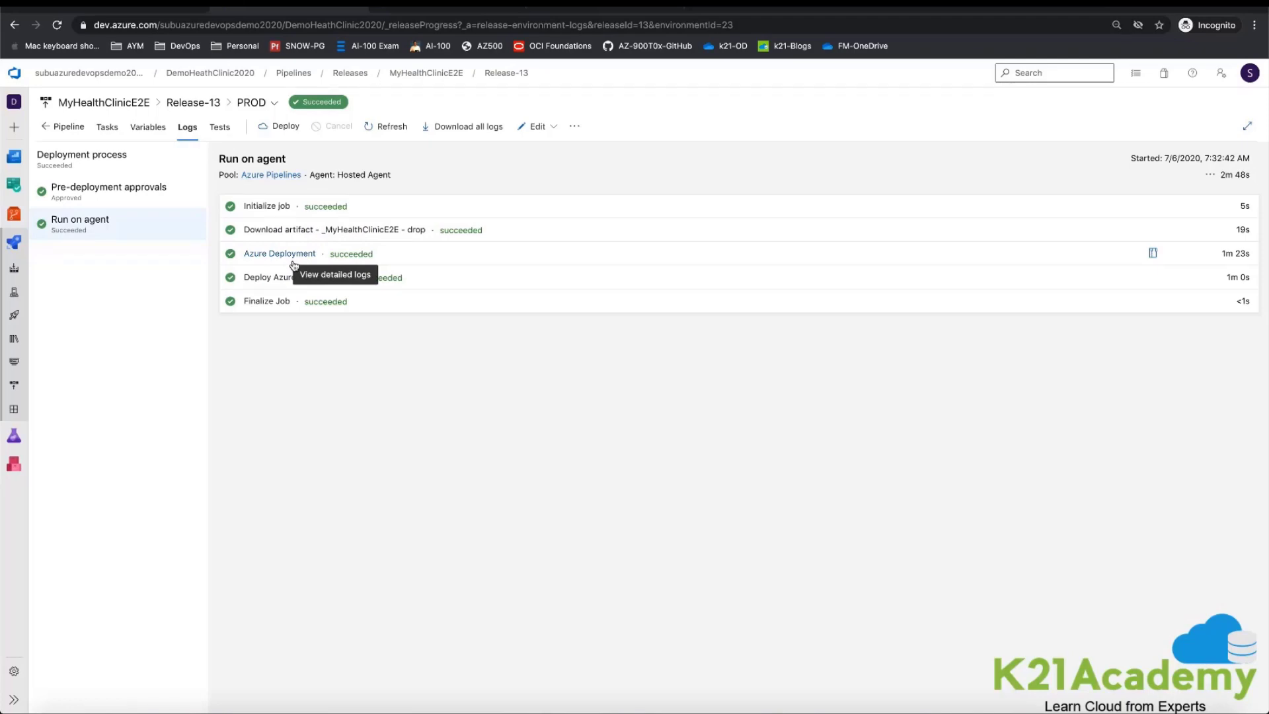
{"action": "left_click", "coordinate": [288, 283]}
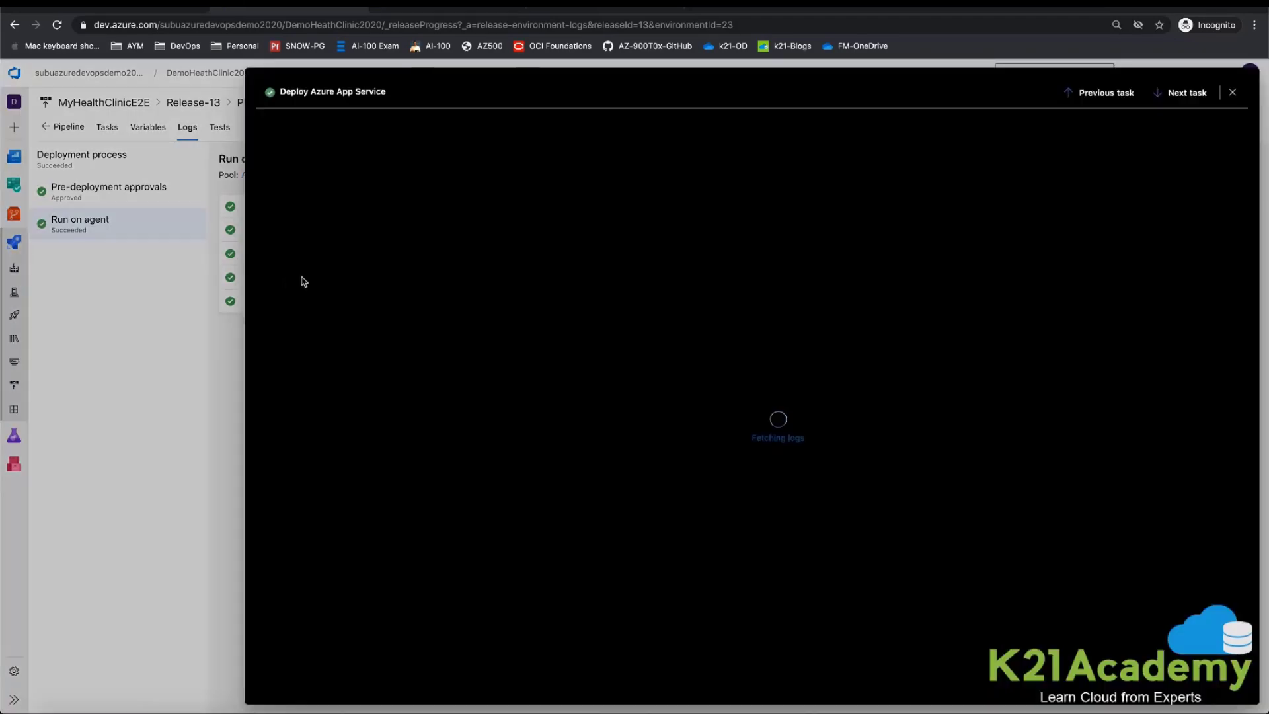
{"action": "scroll", "coordinate": [593, 426], "scroll_direction": "down", "scroll_amount": 10}
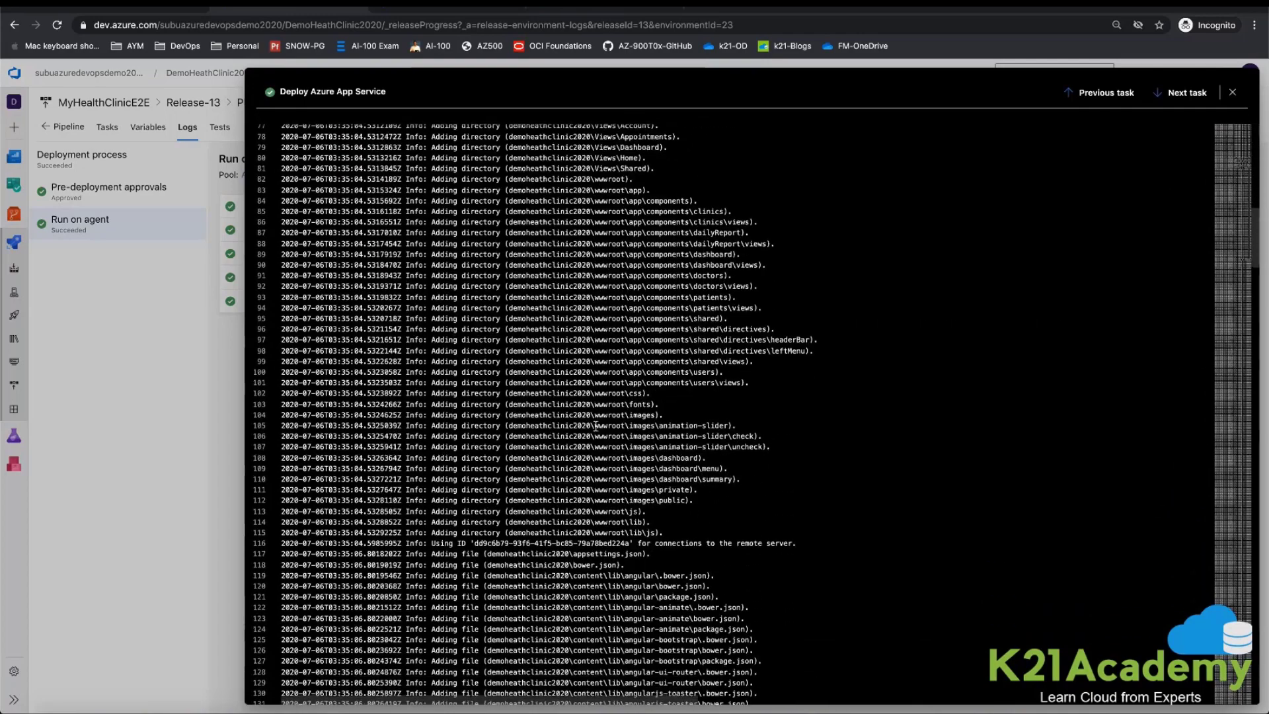
{"action": "left_click", "coordinate": [1233, 93]}
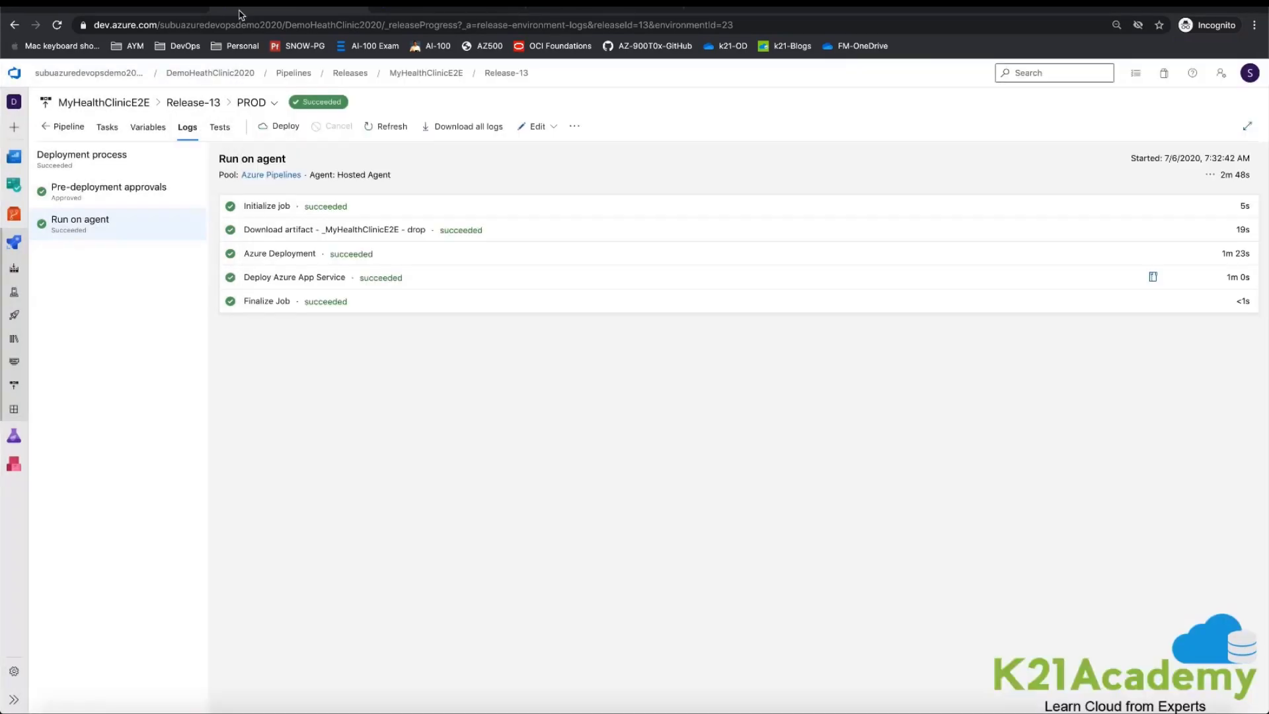
Step: Switch to the Azure portal and open the demoheathclinic2020 App Service from the demoheathclinic2020 resource group
{"action": "left_click", "coordinate": [130, 8]}
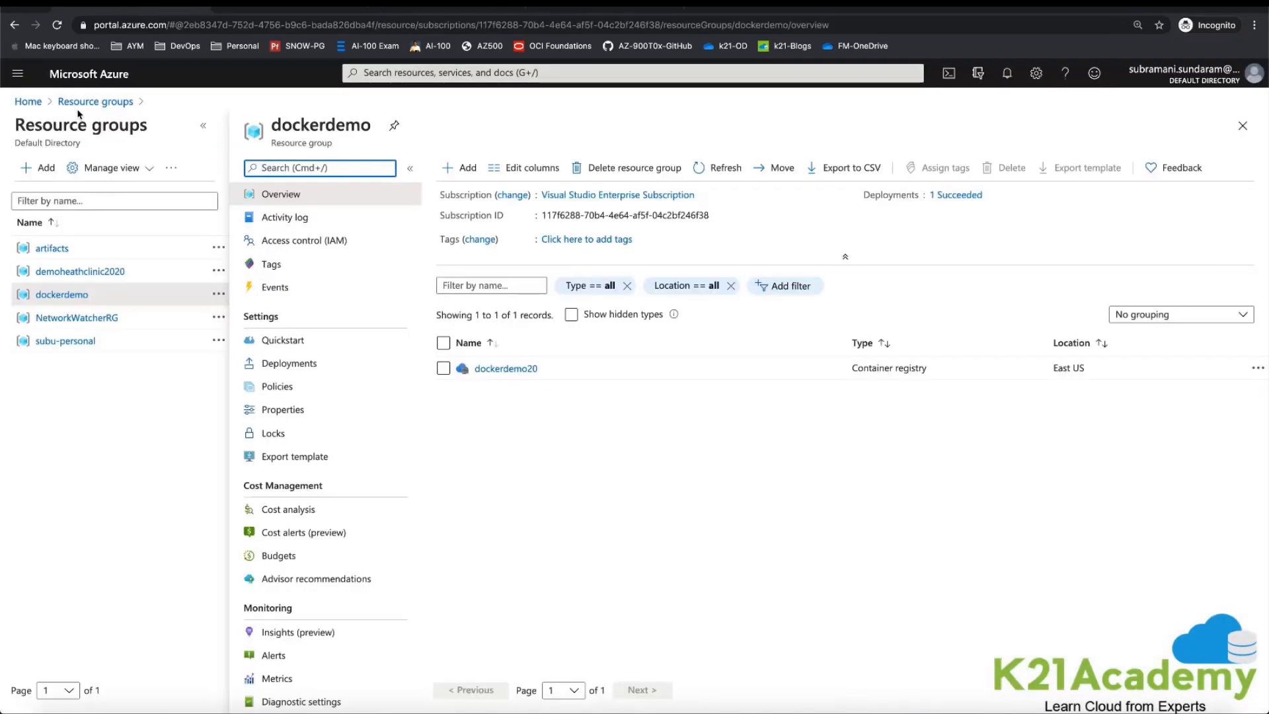
{"action": "left_click", "coordinate": [96, 104]}
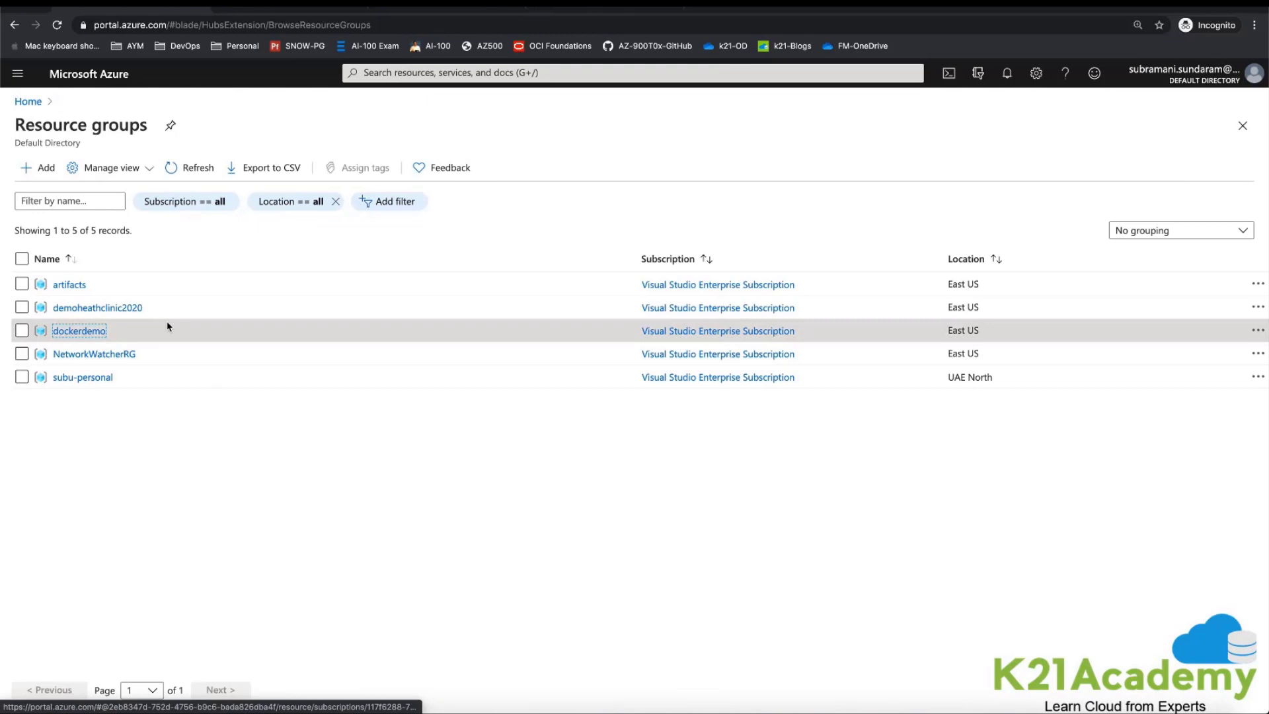
{"action": "left_click", "coordinate": [101, 308]}
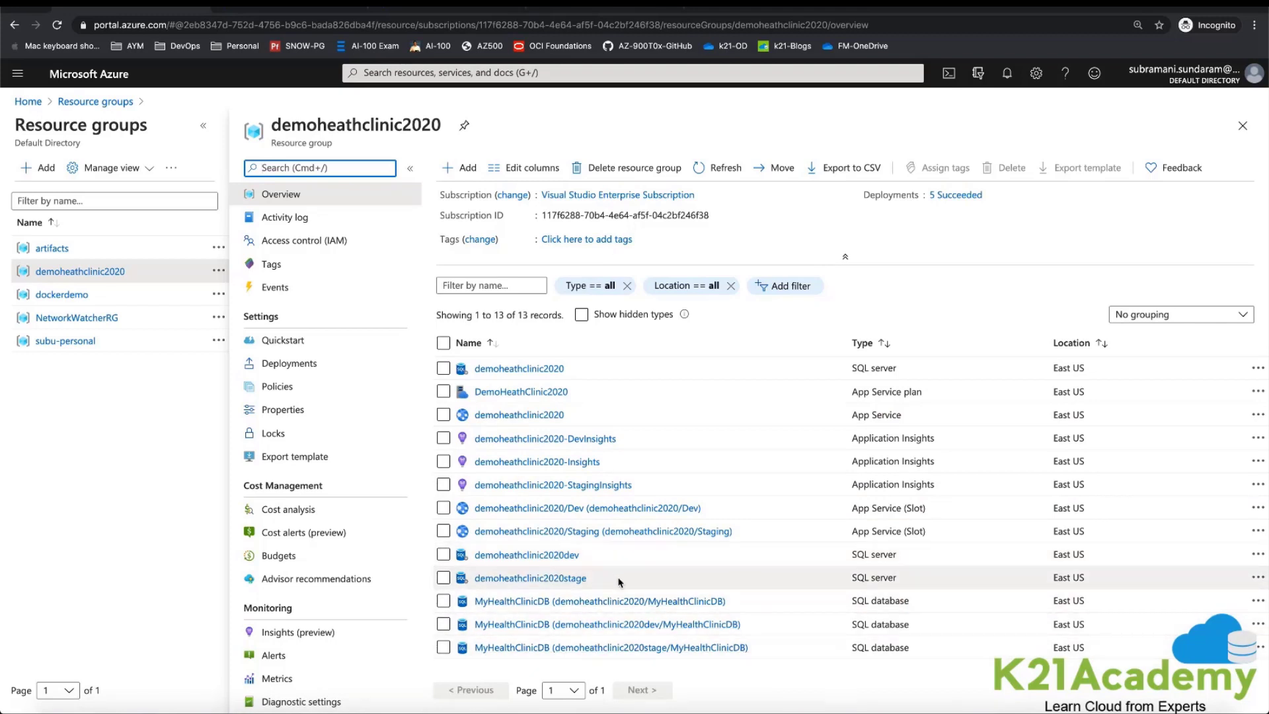
{"action": "left_click", "coordinate": [529, 415]}
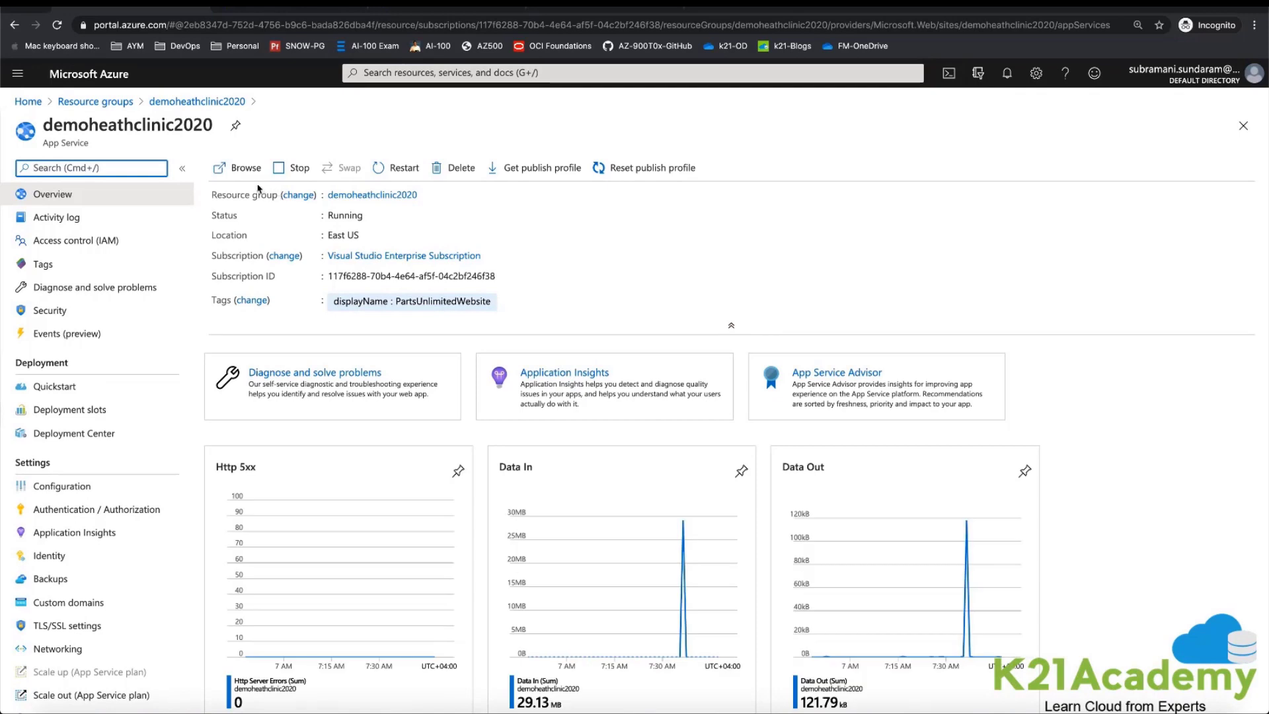
Step: Browse the App Service's deployed website and look through its home page, trying the Join Us and Home links
{"action": "left_click", "coordinate": [243, 168]}
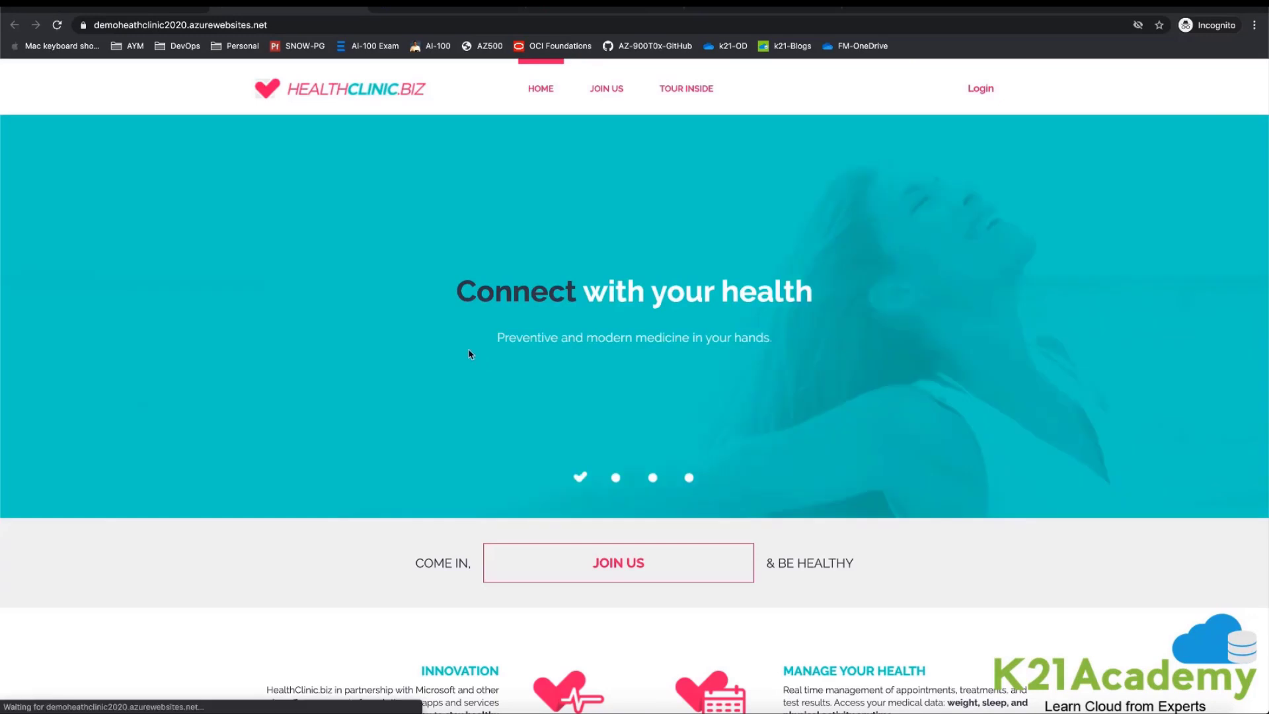
{"action": "scroll", "coordinate": [476, 352], "scroll_direction": "down", "scroll_amount": 1}
{"action": "scroll", "coordinate": [592, 161], "scroll_direction": "up", "scroll_amount": 1}
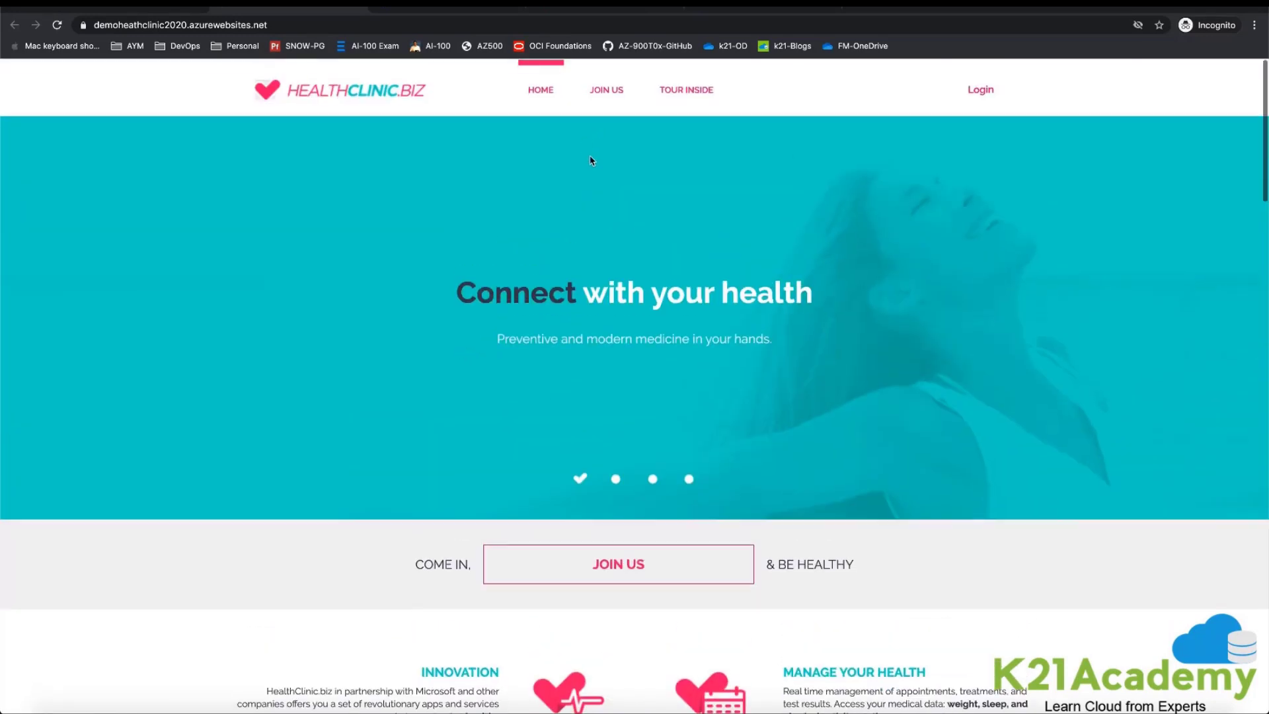
{"action": "left_click", "coordinate": [603, 88]}
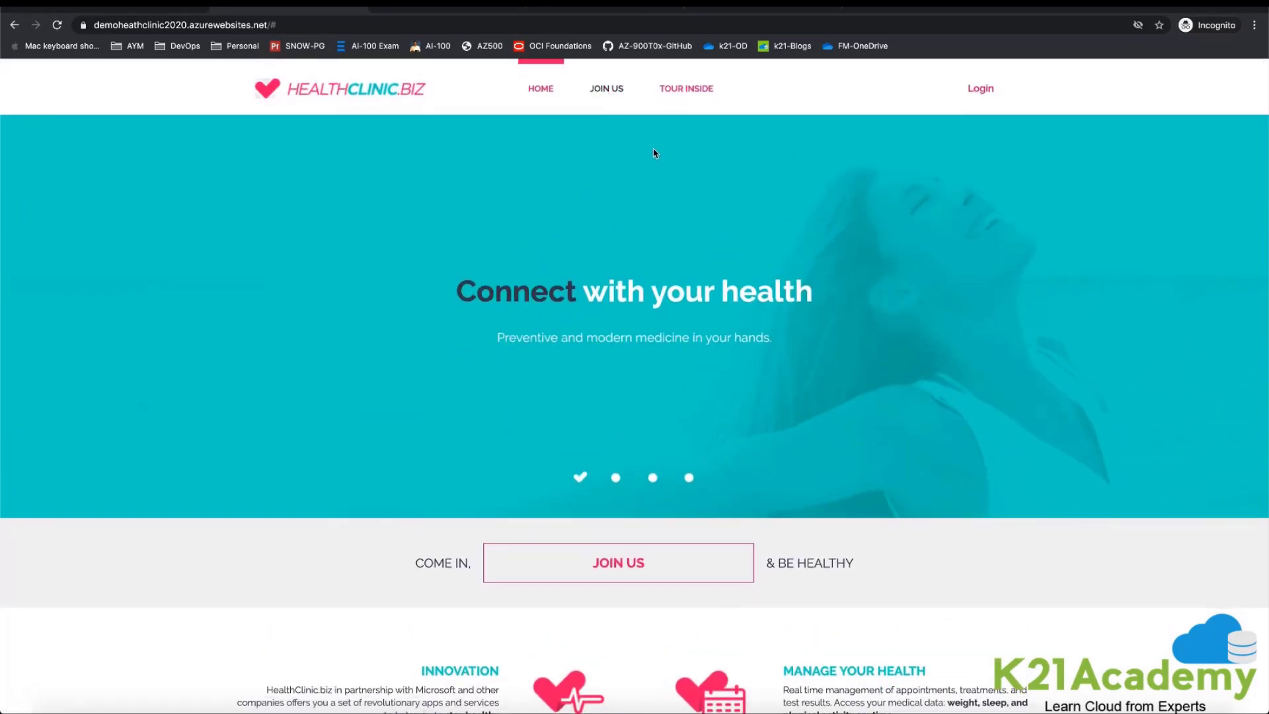
{"action": "left_click", "coordinate": [542, 91]}
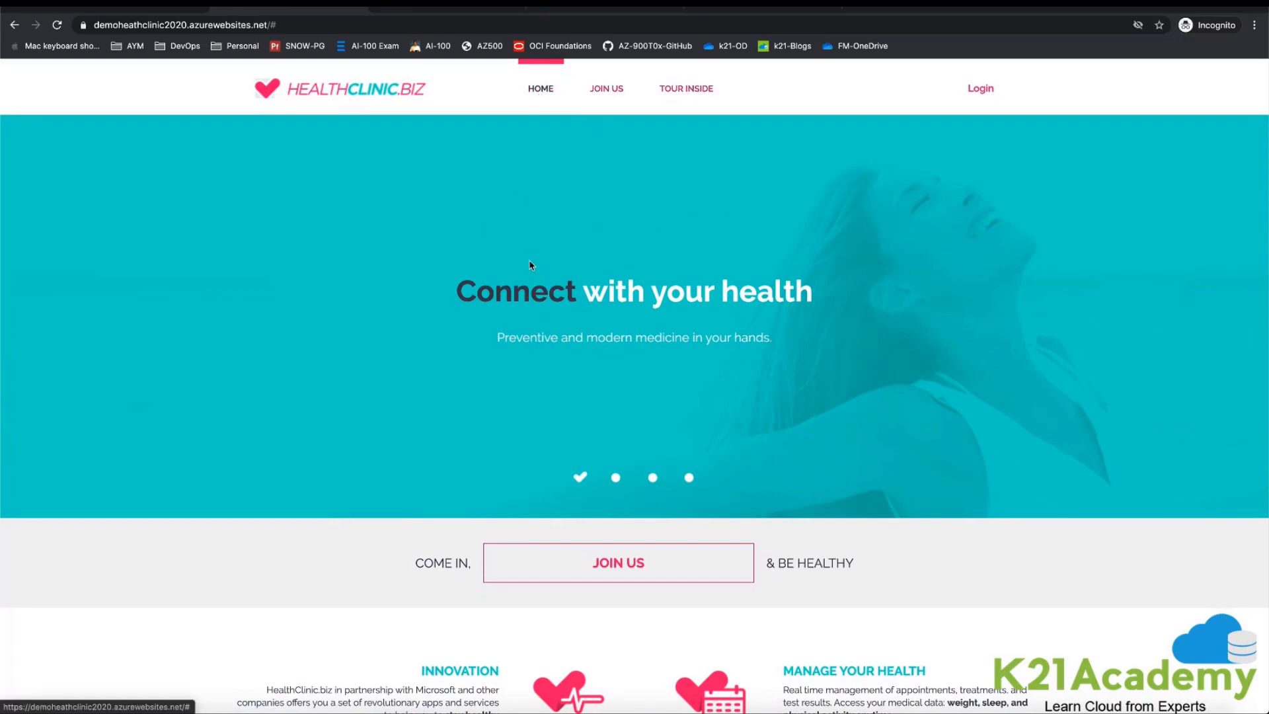
{"action": "scroll", "coordinate": [566, 410], "scroll_direction": "down", "scroll_amount": 10}
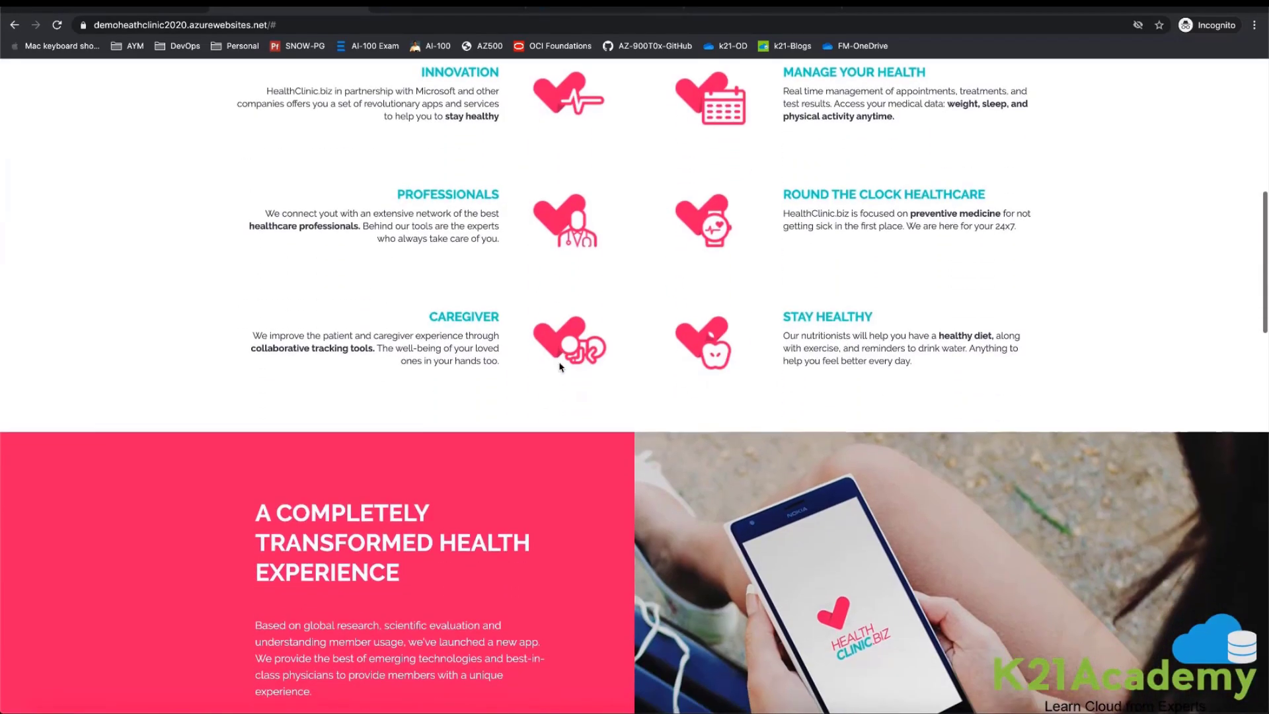
{"action": "scroll", "coordinate": [559, 368], "scroll_direction": "down", "scroll_amount": 12}
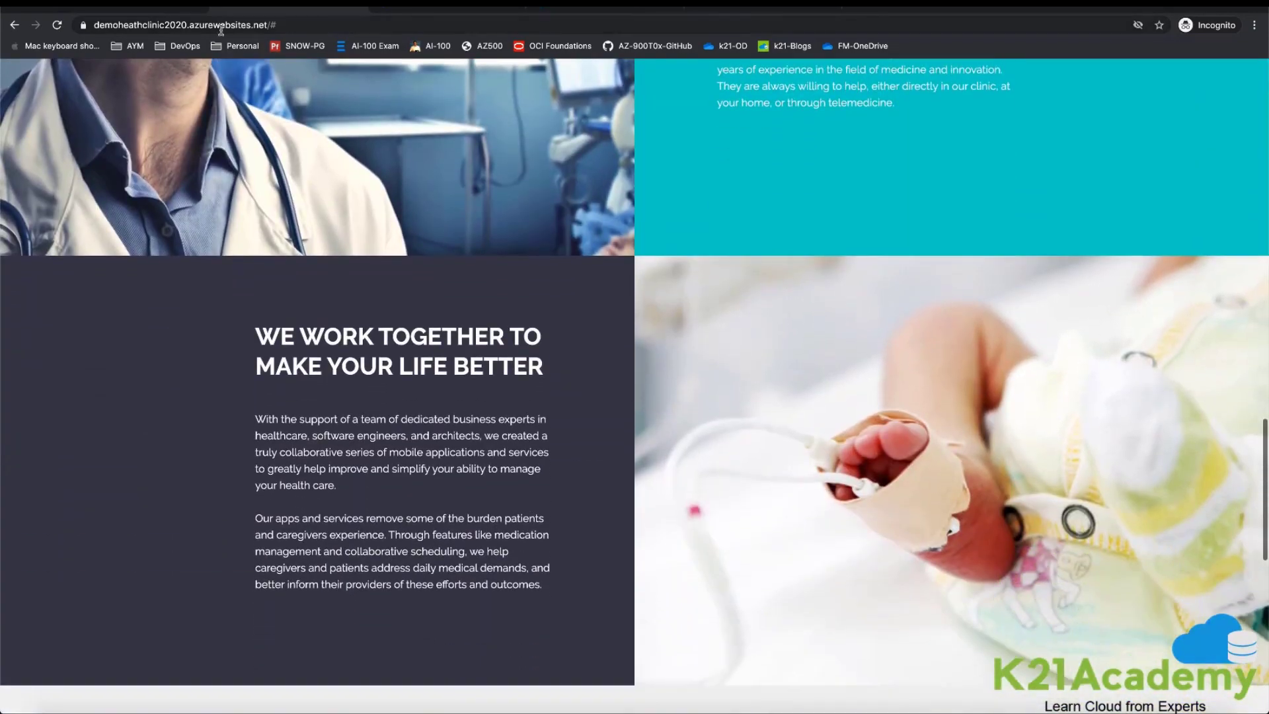
Step: Highlight the azurewebsites part of the deployed website's address
{"action": "left_click", "coordinate": [167, 27]}
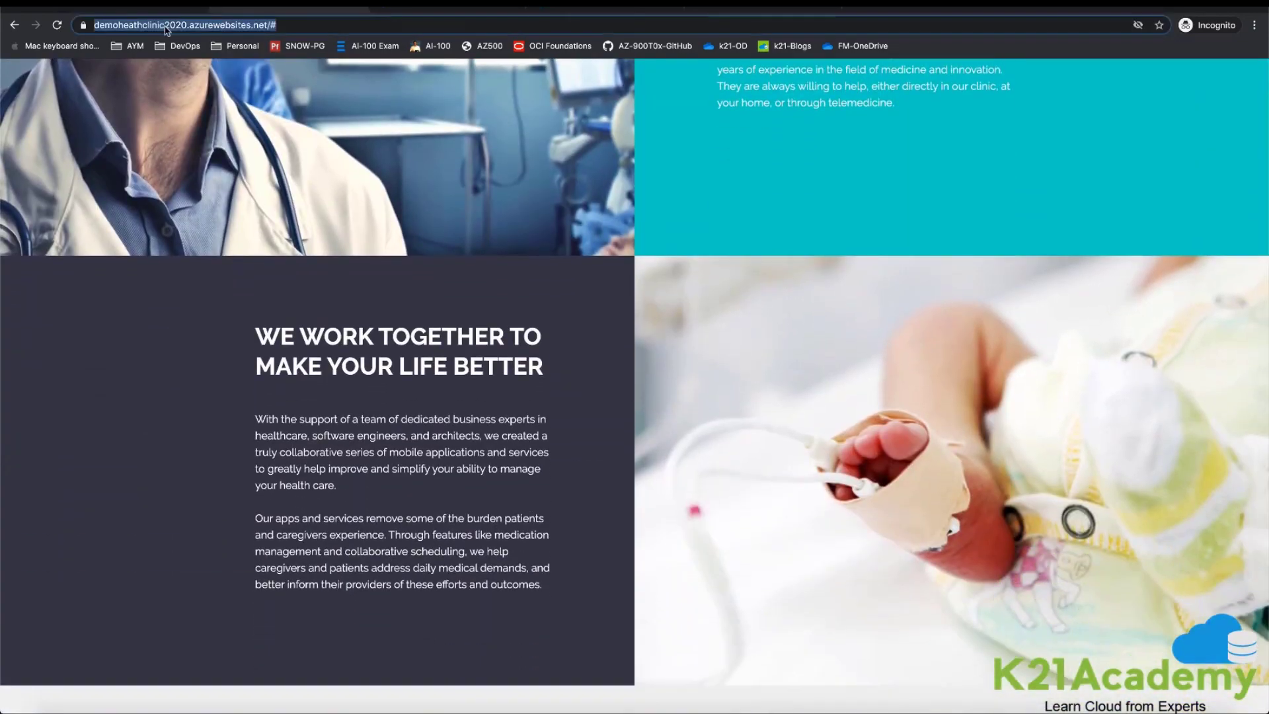
{"action": "left_click", "coordinate": [207, 26]}
{"action": "double_click", "coordinate": [213, 26]}
{"action": "double_click", "coordinate": [241, 26]}
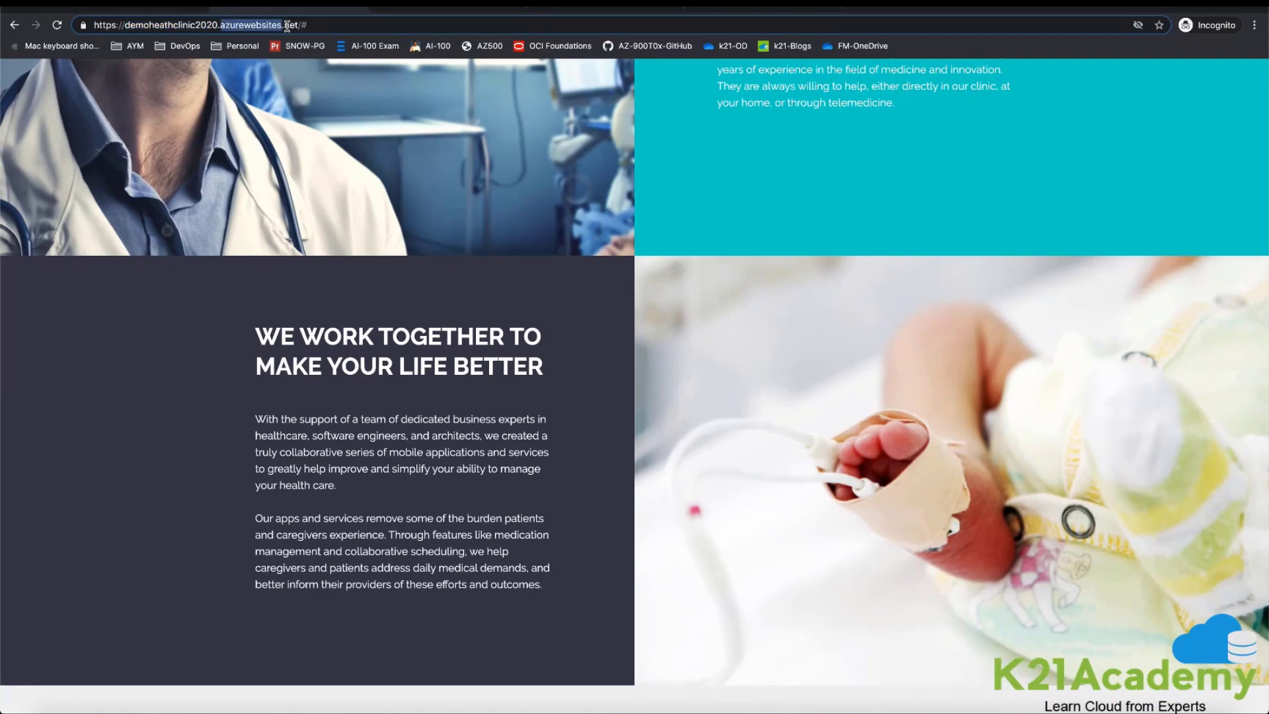
Step: Return to the Azure portal and open the demoheathclinic2020 App Service's custom domains settings
{"action": "left_click", "coordinate": [142, 10]}
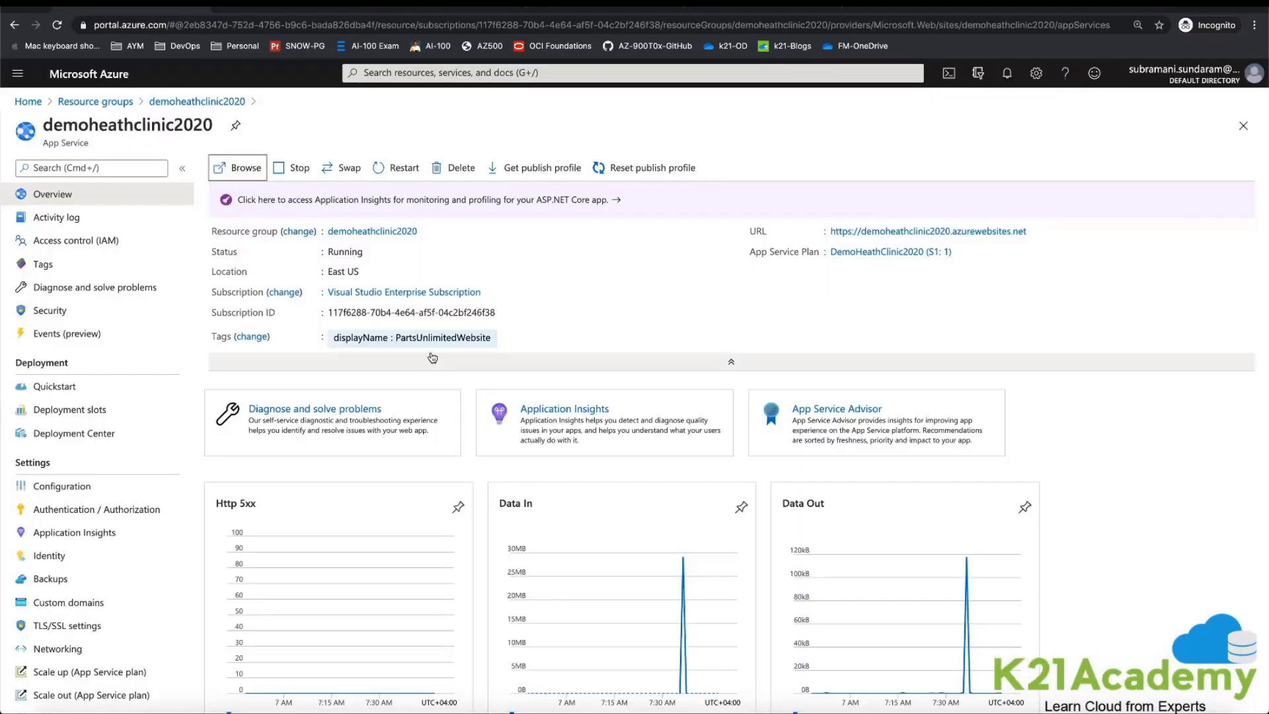
{"action": "scroll", "coordinate": [117, 454], "scroll_direction": "down", "scroll_amount": 2}
{"action": "scroll", "coordinate": [117, 455], "scroll_direction": "down", "scroll_amount": 1}
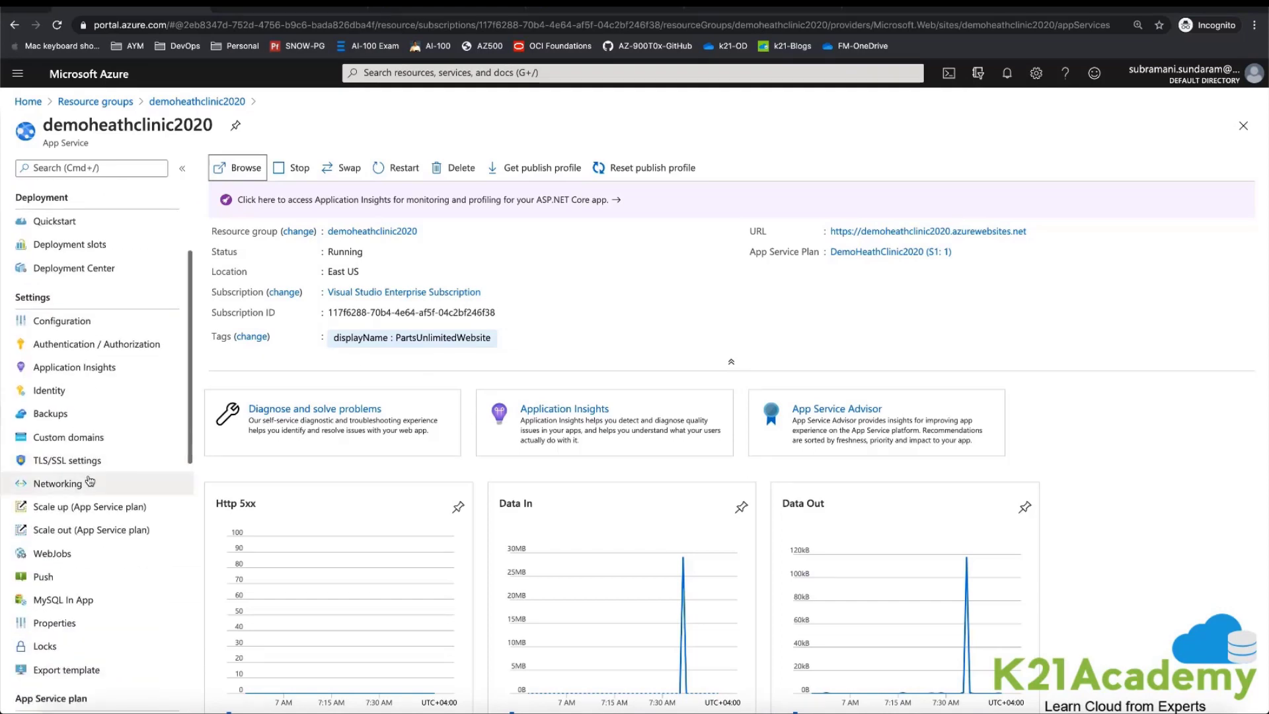
{"action": "left_click", "coordinate": [92, 434]}
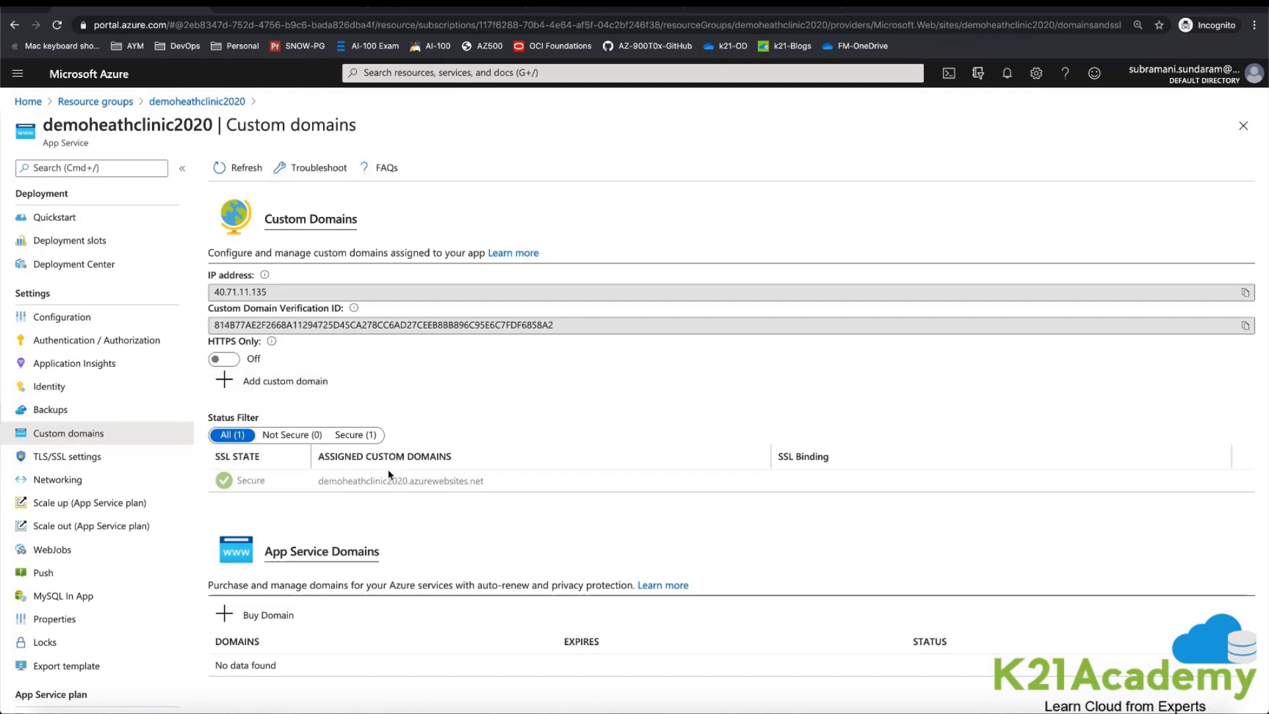
Step: Highlight the App Service's assigned custom domain, and return to the deployed HealthClinic.biz website to open its Login page
{"action": "left_click_drag", "start_coordinate": [318, 480], "coordinate": [507, 488]}
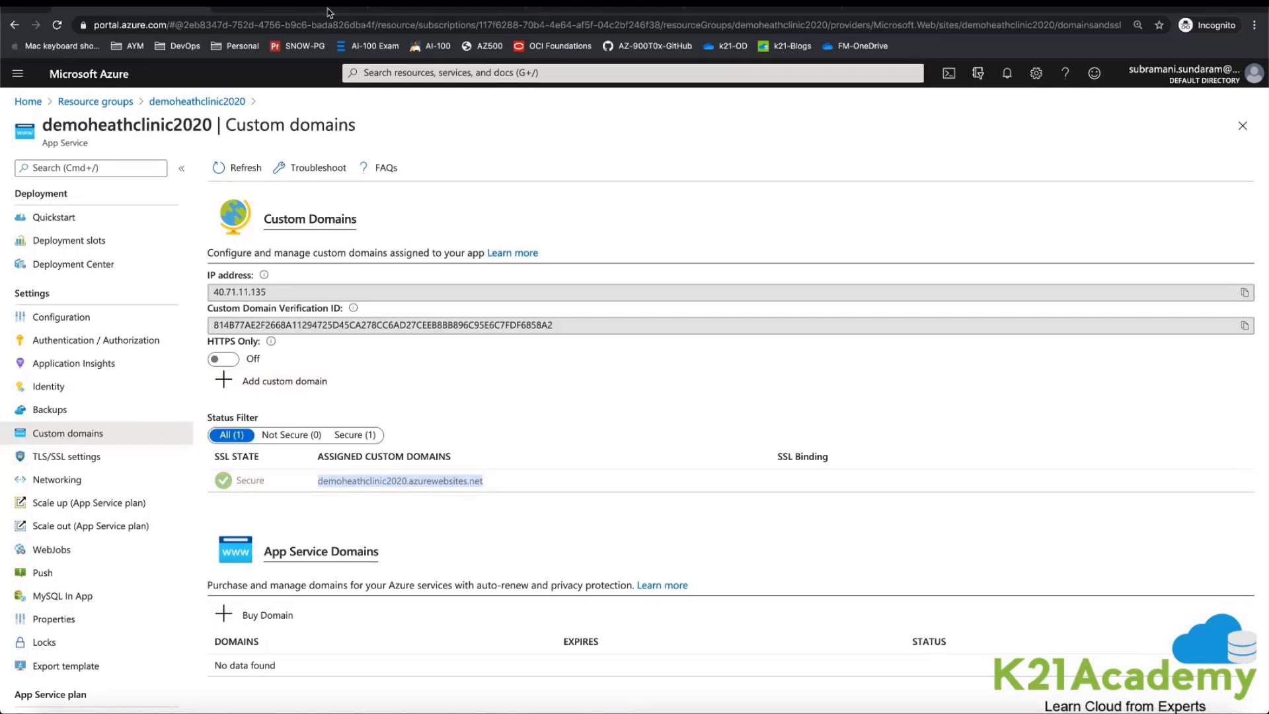
{"action": "left_click", "coordinate": [310, 8]}
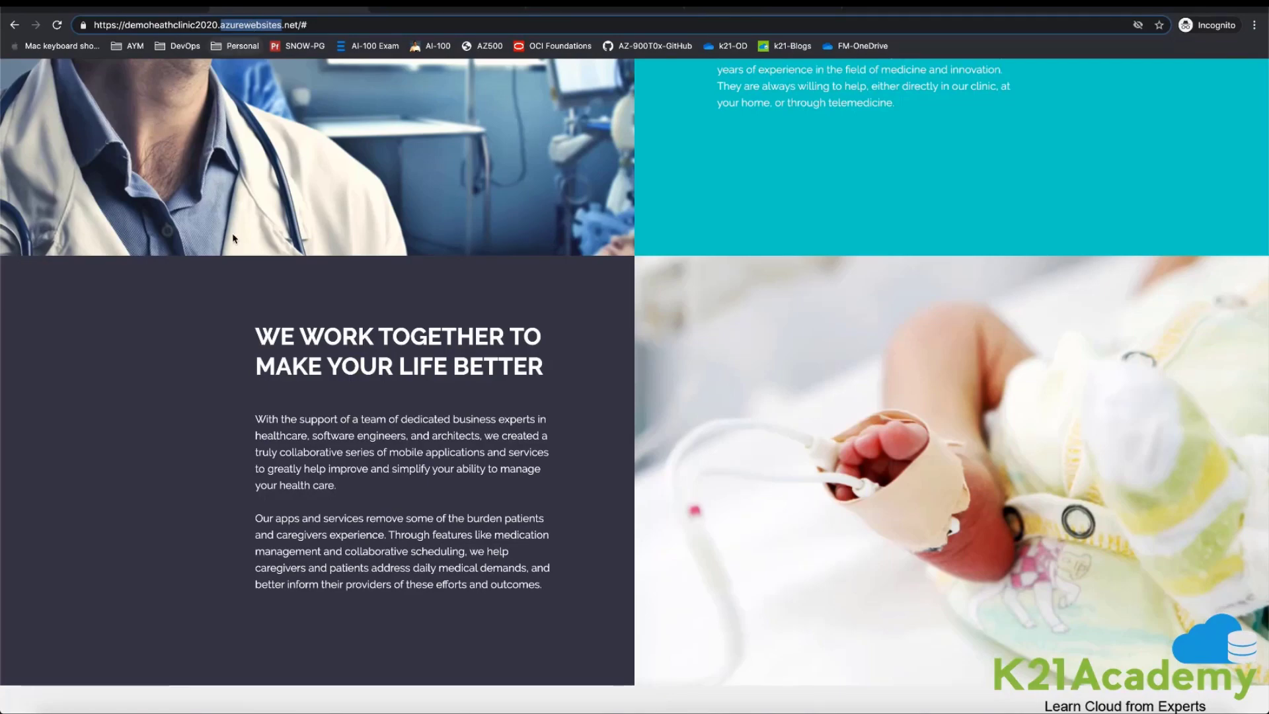
{"action": "scroll", "coordinate": [261, 243], "scroll_direction": "up", "scroll_amount": 15}
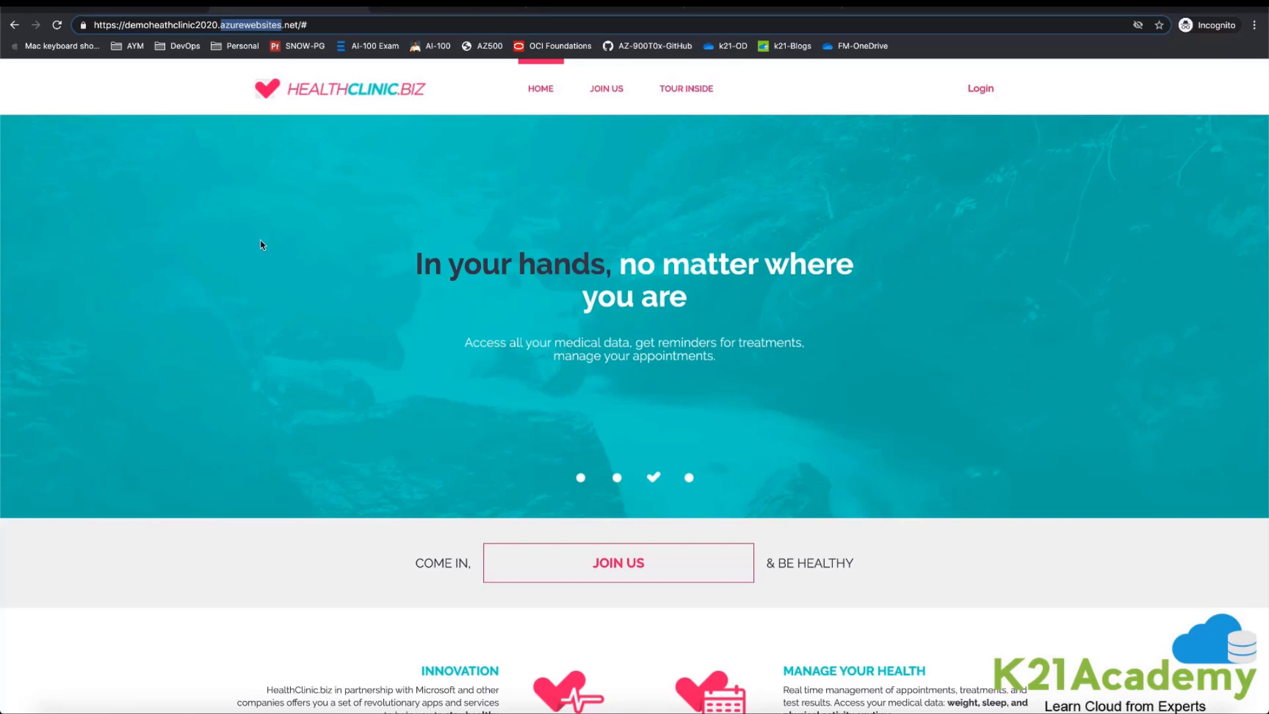
{"action": "left_click", "coordinate": [978, 89]}
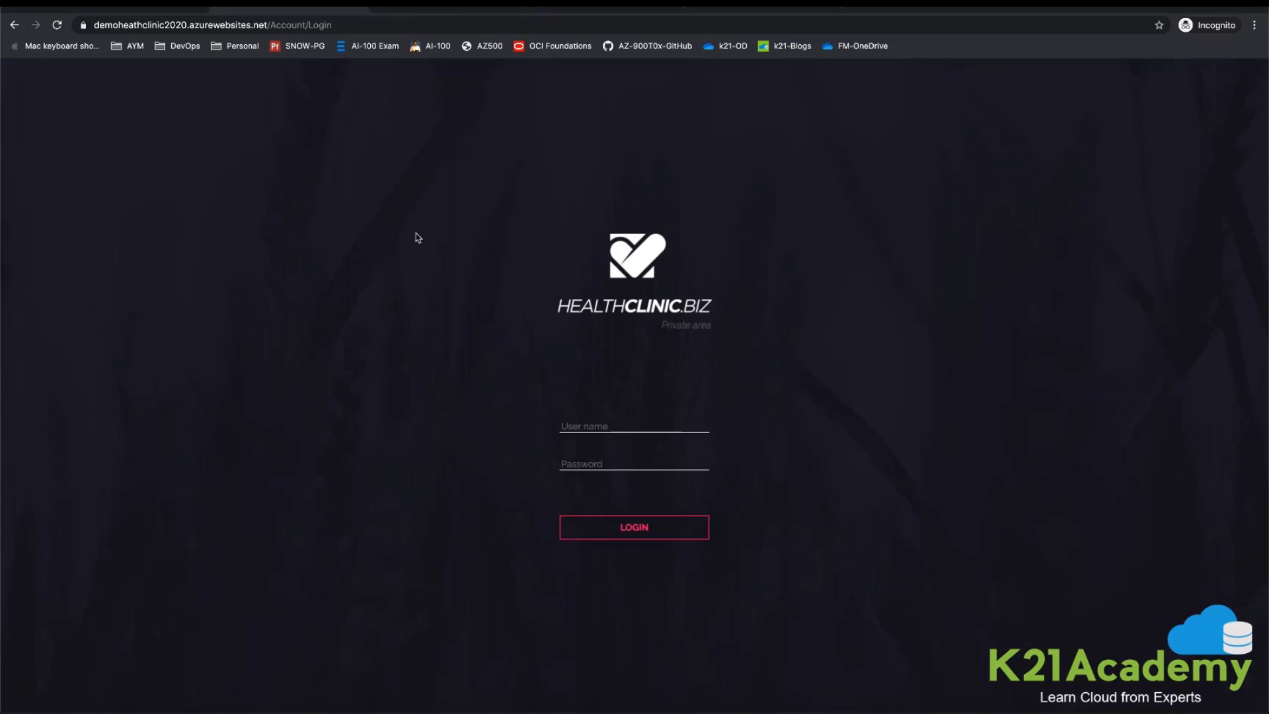
Step: Switch to the Azure DevOps Demo Generator and look through the General project templates, closing the template chooser without choosing a new one
{"action": "left_click", "coordinate": [754, 8]}
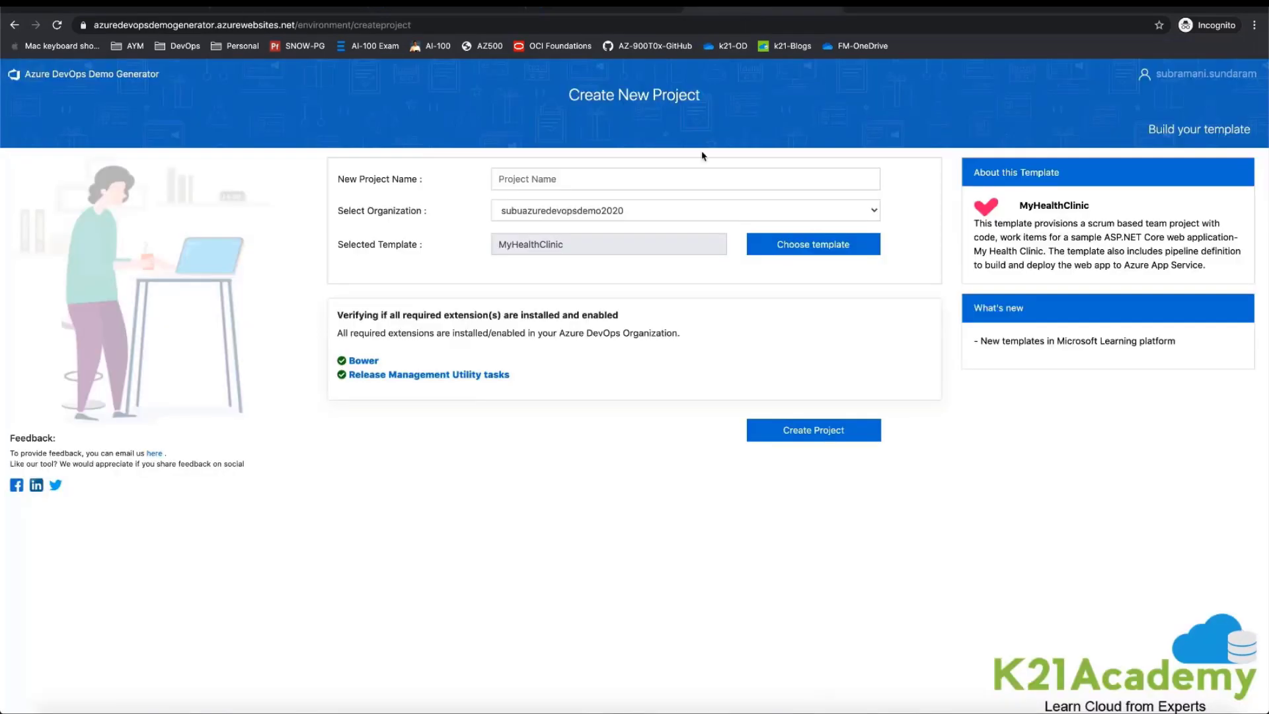
{"action": "left_click", "coordinate": [814, 244]}
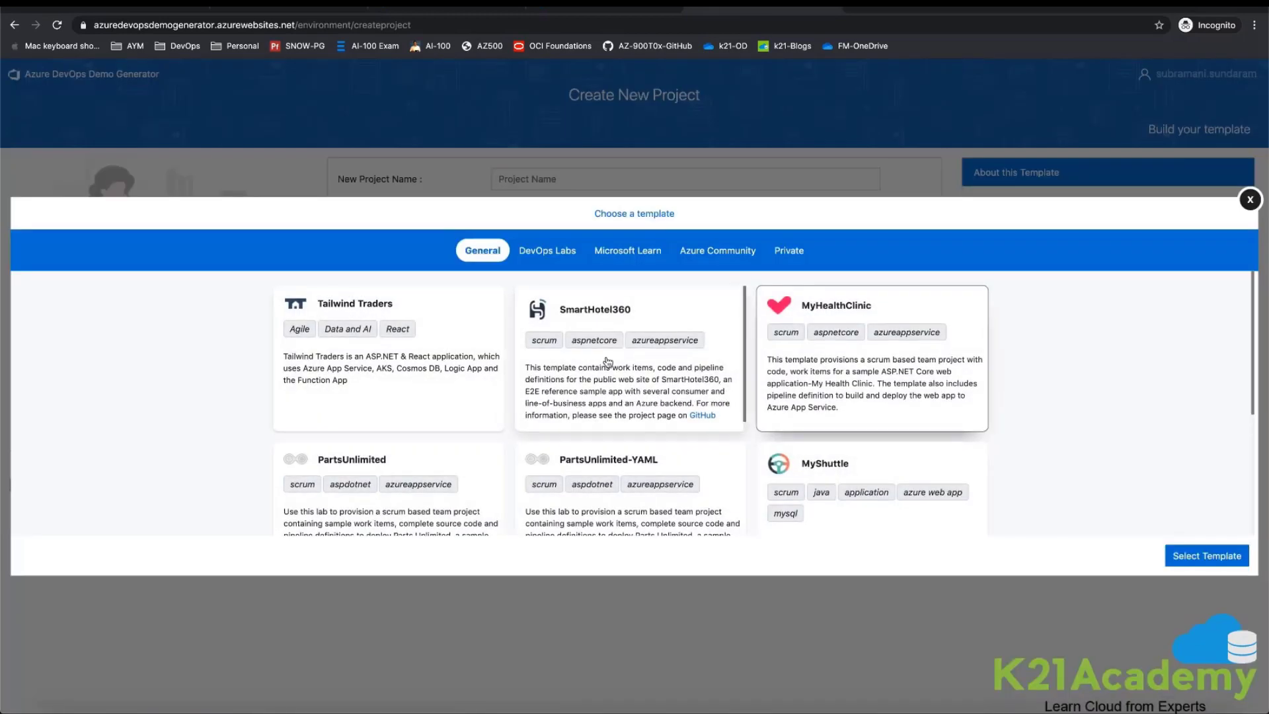
{"action": "left_click", "coordinate": [522, 379]}
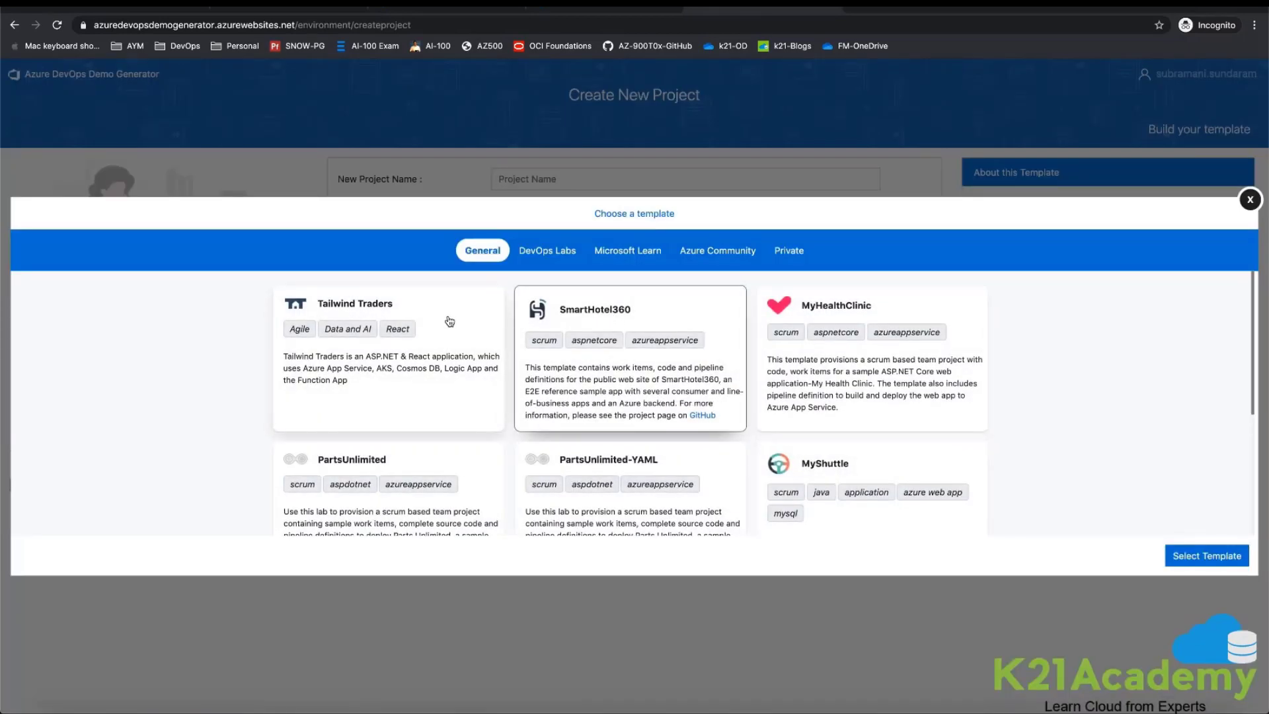
{"action": "left_click", "coordinate": [497, 378]}
{"action": "scroll", "coordinate": [494, 369], "scroll_direction": "down", "scroll_amount": 3}
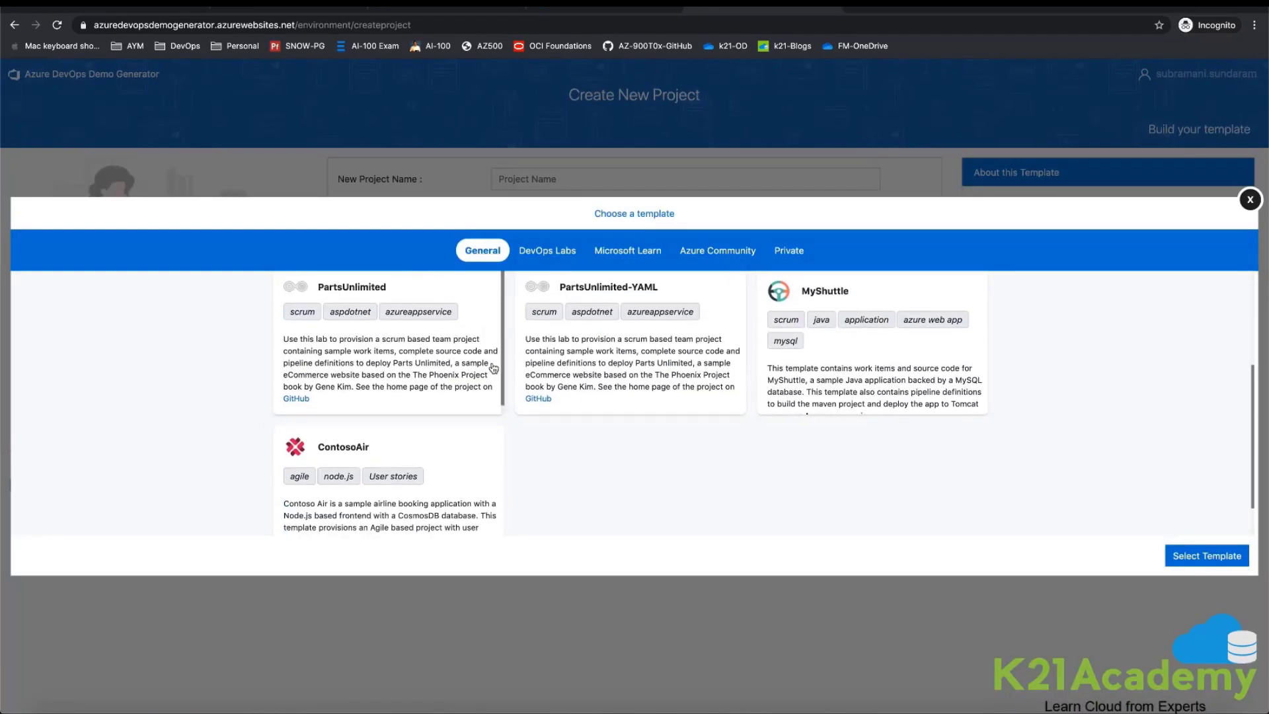
{"action": "left_click", "coordinate": [805, 360]}
{"action": "left_click", "coordinate": [418, 449]}
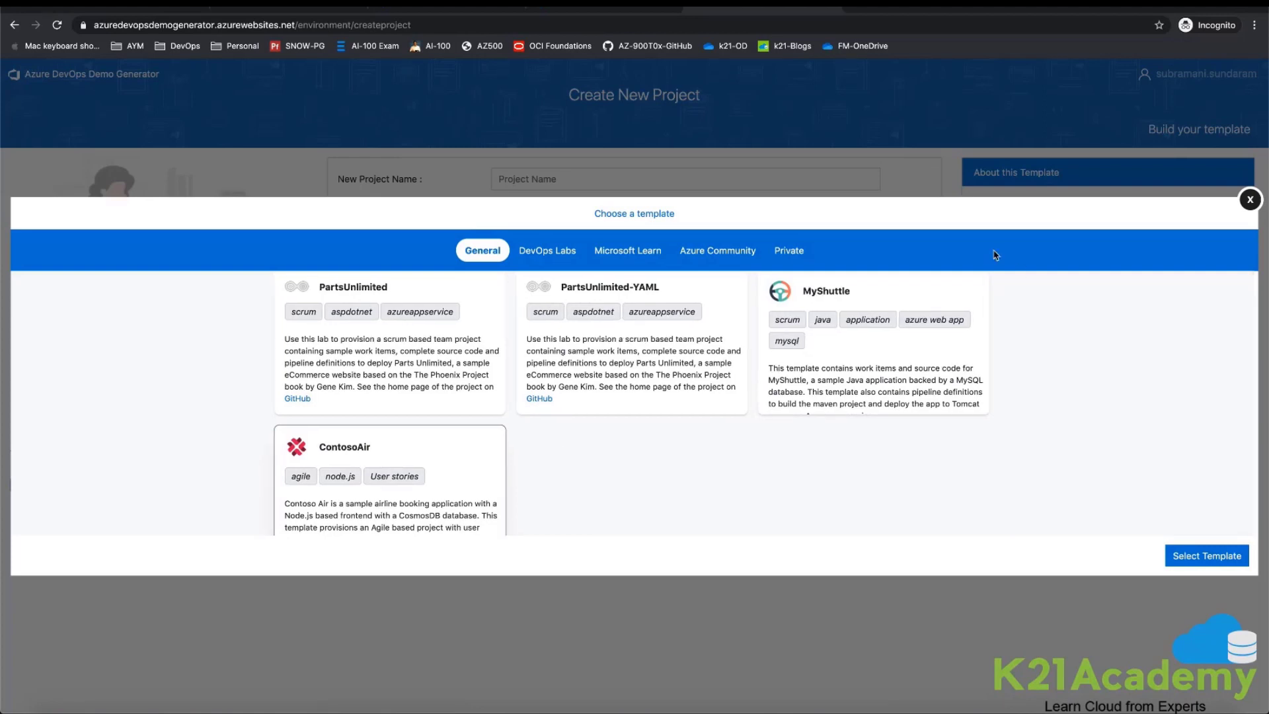
{"action": "left_click", "coordinate": [1250, 199]}
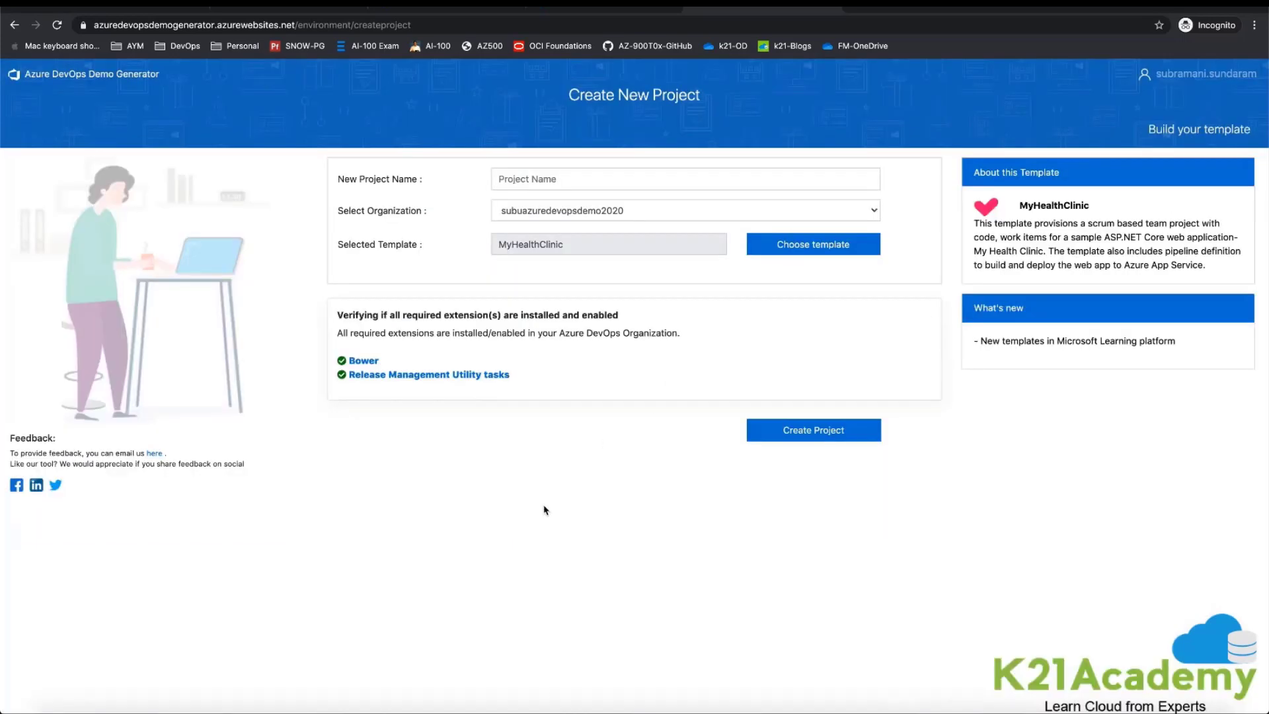